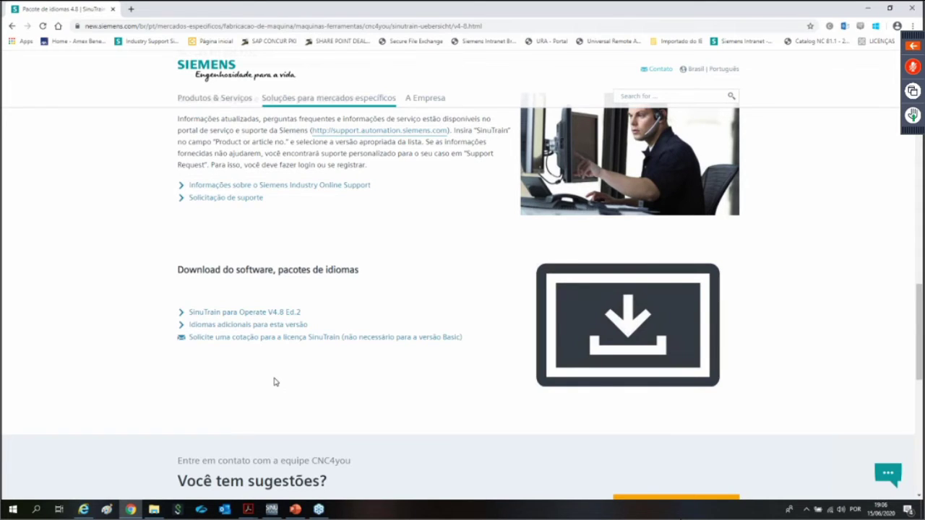
# Step: Open the SinuTrain para Operate V4.8 Ed.2 download link on the Siemens page
pyautogui.click(229, 316)
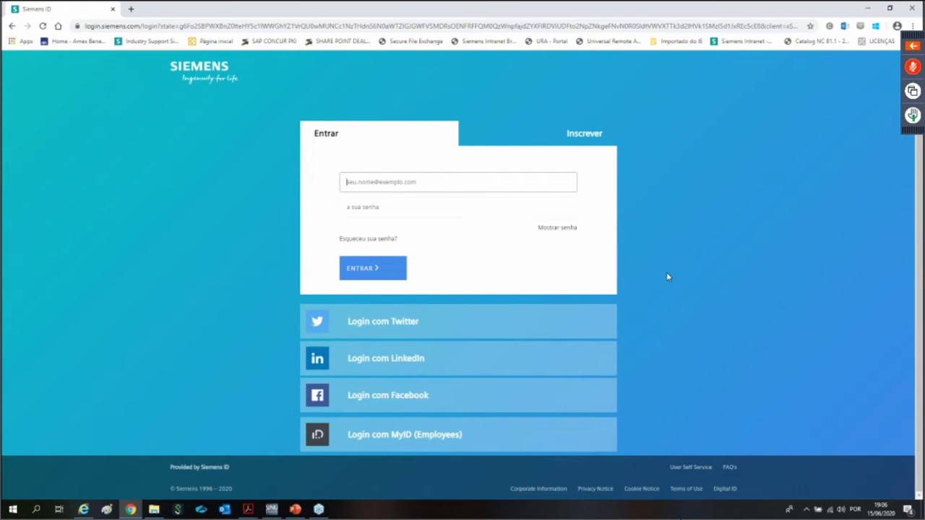
# Step: Switch to File Explorer and inspect the actions available for sinutrain-for-sinumerik-operate-v4.8.zip in the Sinutrain folder
pyautogui.click(154, 510)
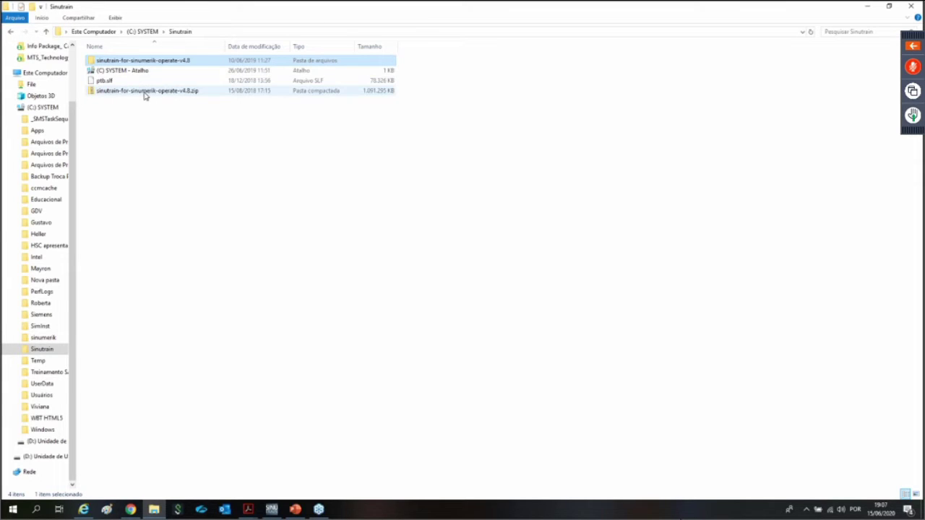
pyautogui.rightClick(354, 99)
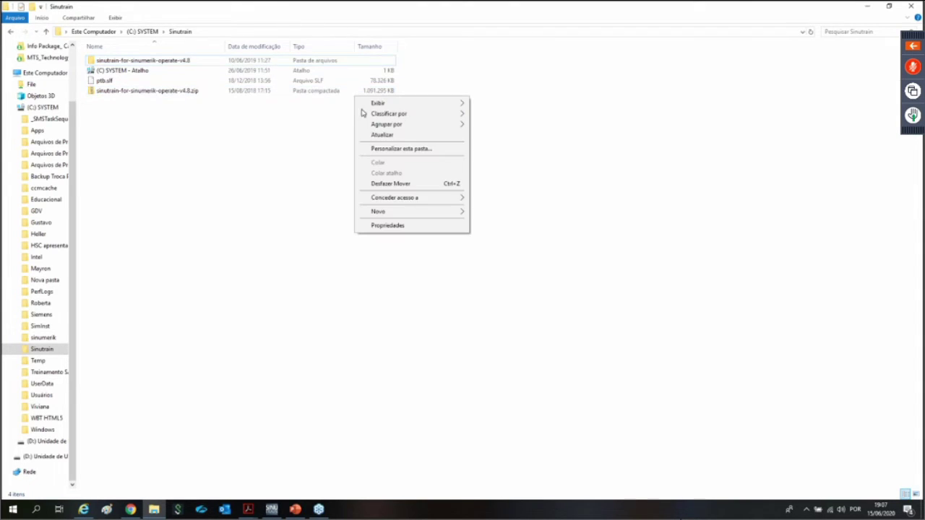
pyautogui.click(335, 163)
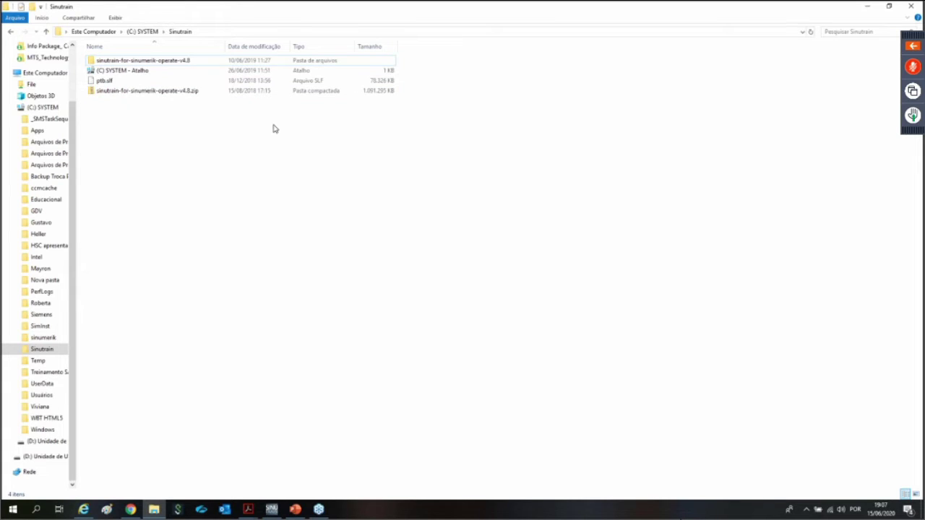
pyautogui.click(196, 89)
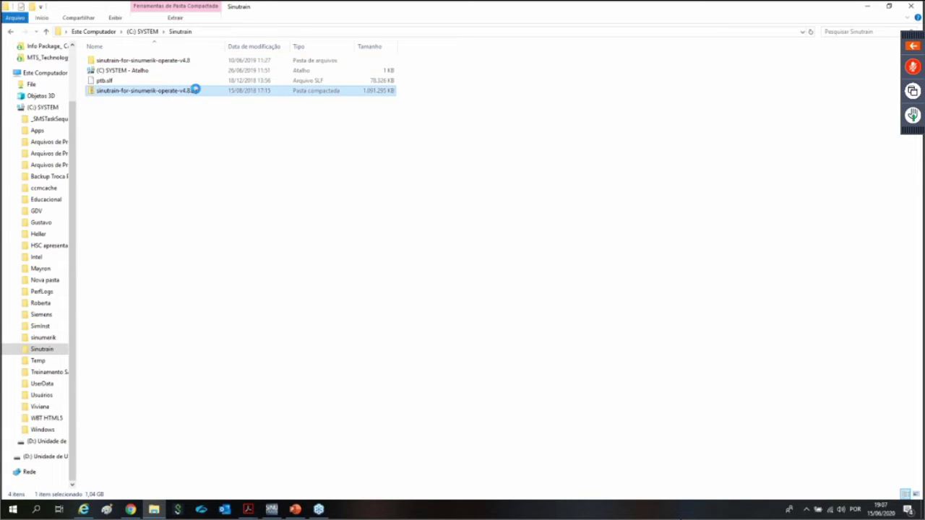
pyautogui.rightClick(195, 89)
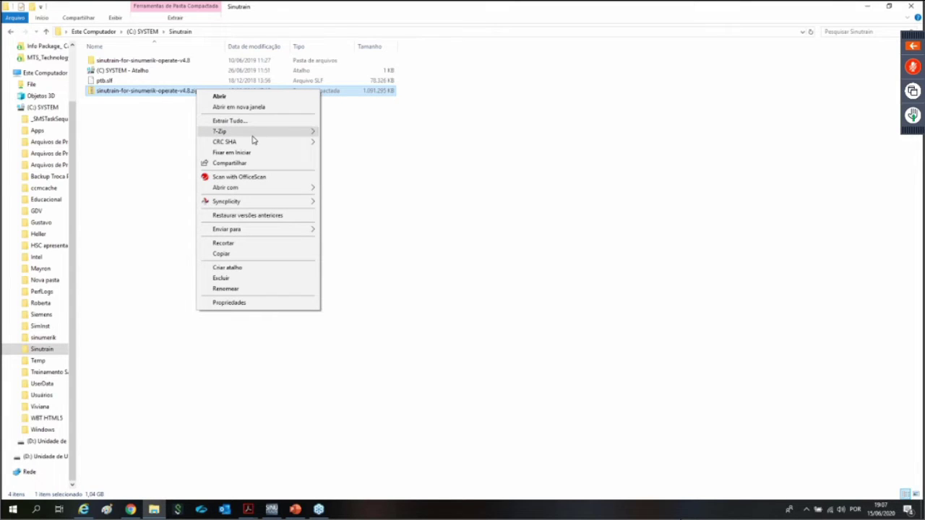
pyautogui.click(116, 165)
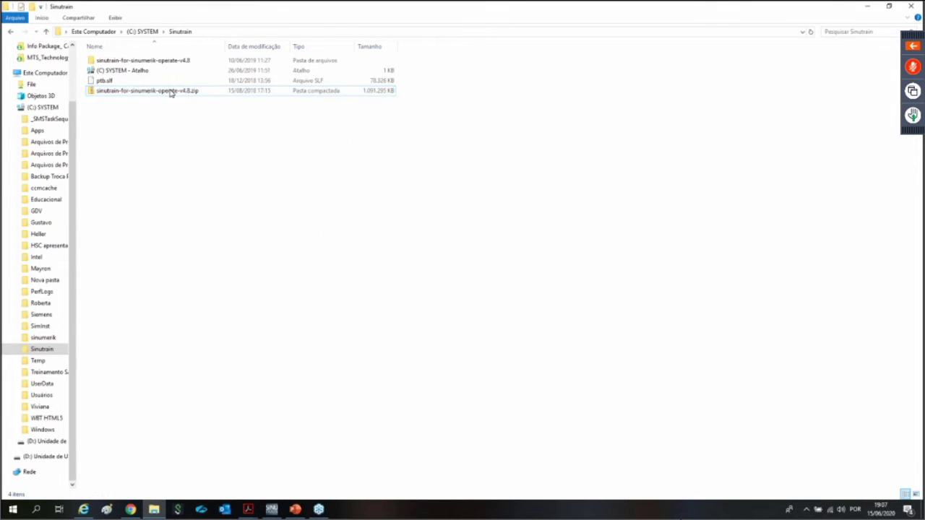
# Step: Open the extracted sinutrain-for-sinumerik-operate-v4.8 folder and its nested subfolder of the same name to reach the installation files
pyautogui.click(170, 64)
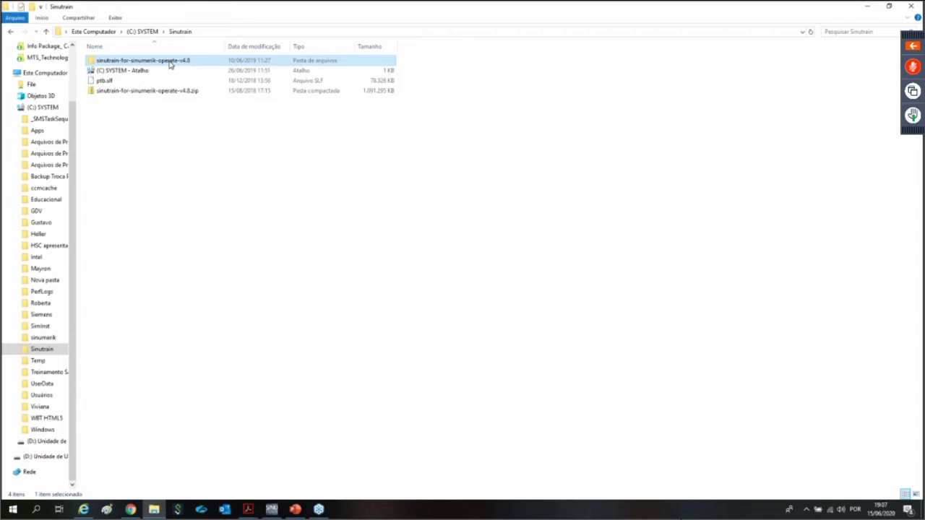
pyautogui.doubleClick(169, 64)
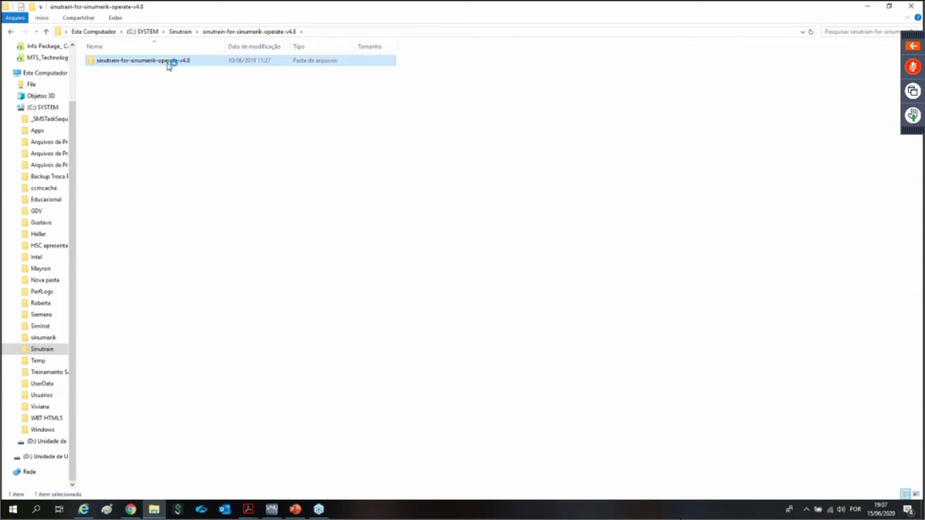
pyautogui.doubleClick(167, 64)
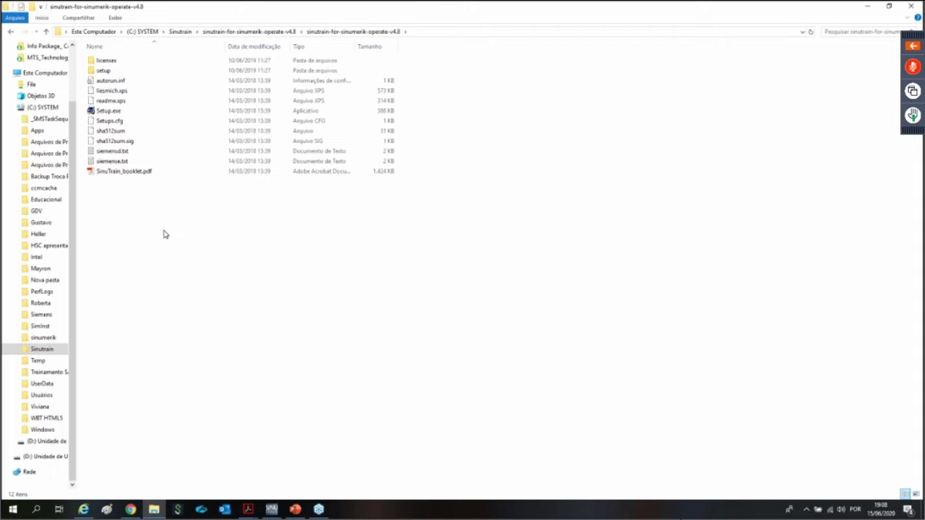
# Step: Open the disk1 folder within the setup folder's sinutrain subfolder
pyautogui.click(125, 71)
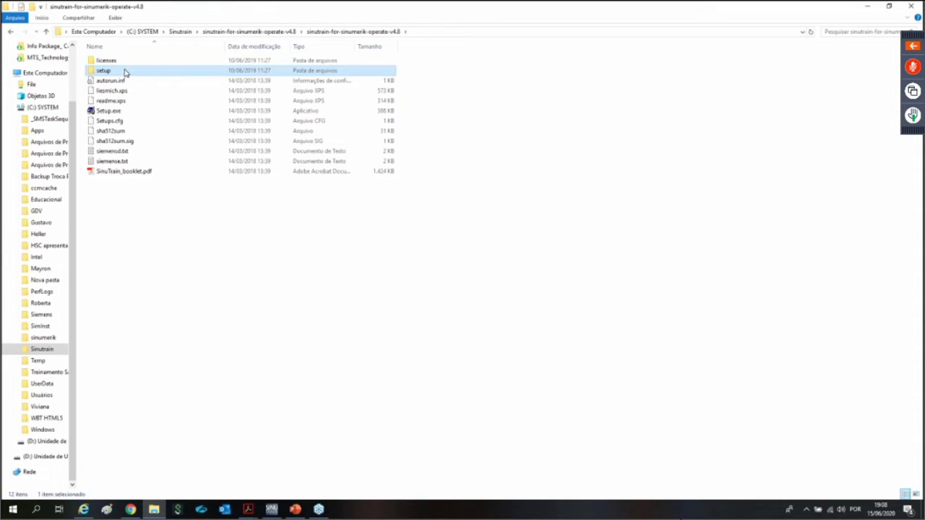
pyautogui.doubleClick(124, 72)
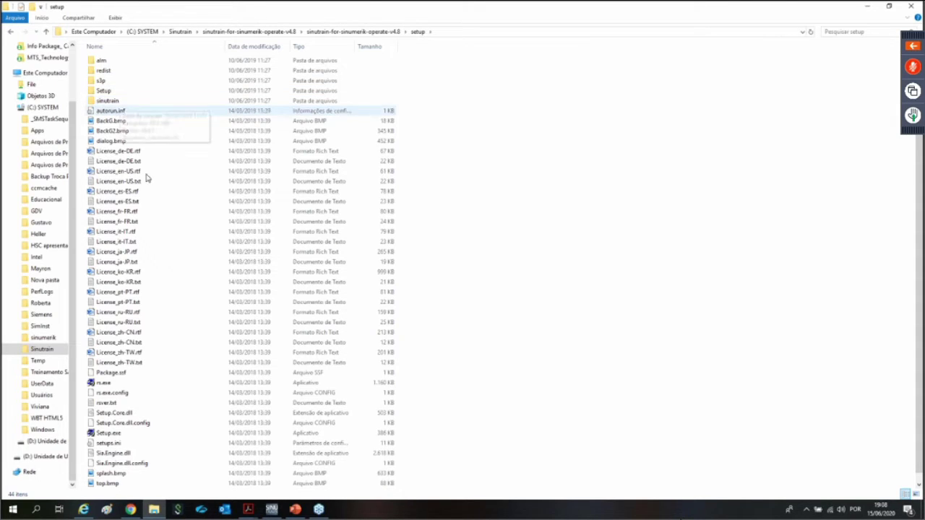
pyautogui.doubleClick(108, 101)
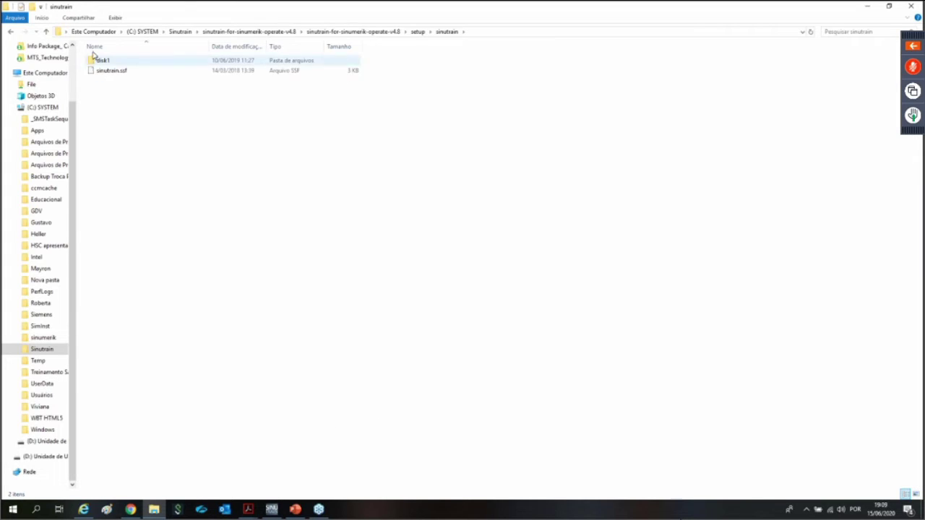
pyautogui.doubleClick(112, 64)
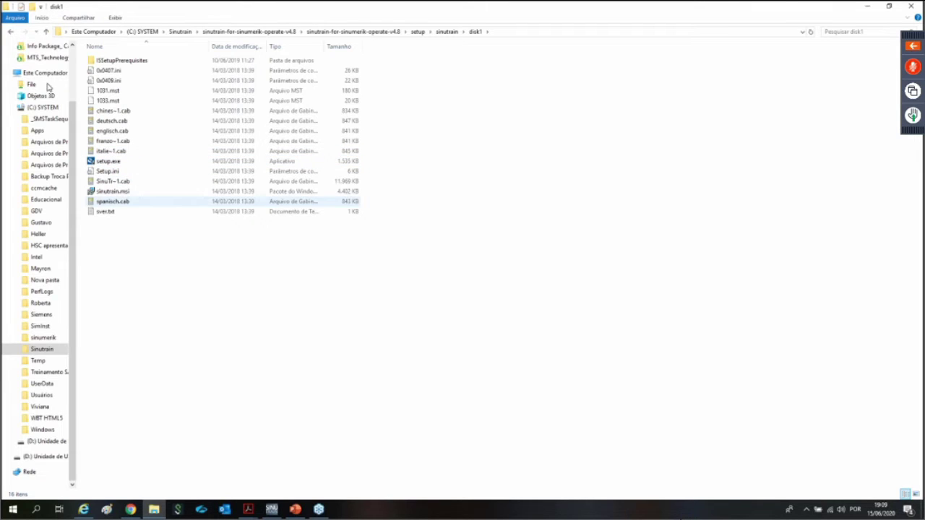
# Step: Return to the setup folder and locate setup.exe in the disk1 folder under s3p and 840Dsl
pyautogui.click(46, 33)
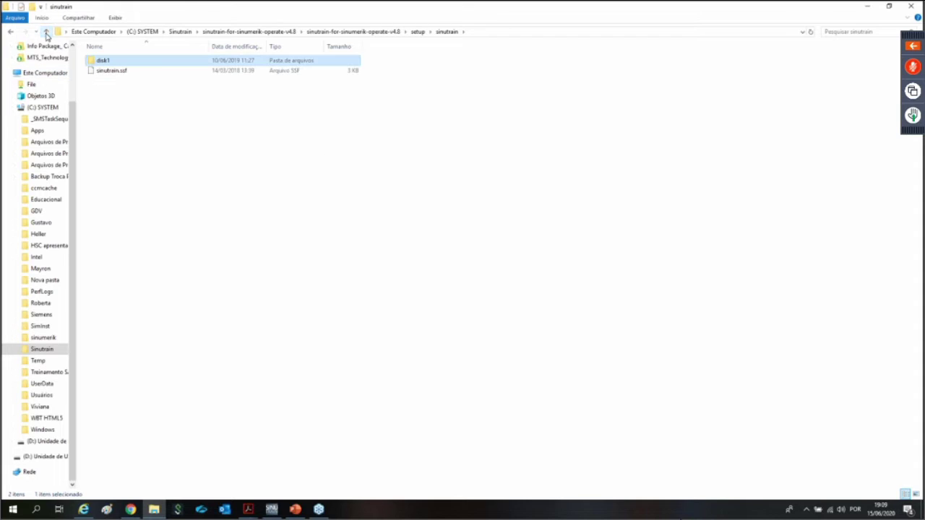
pyautogui.click(46, 33)
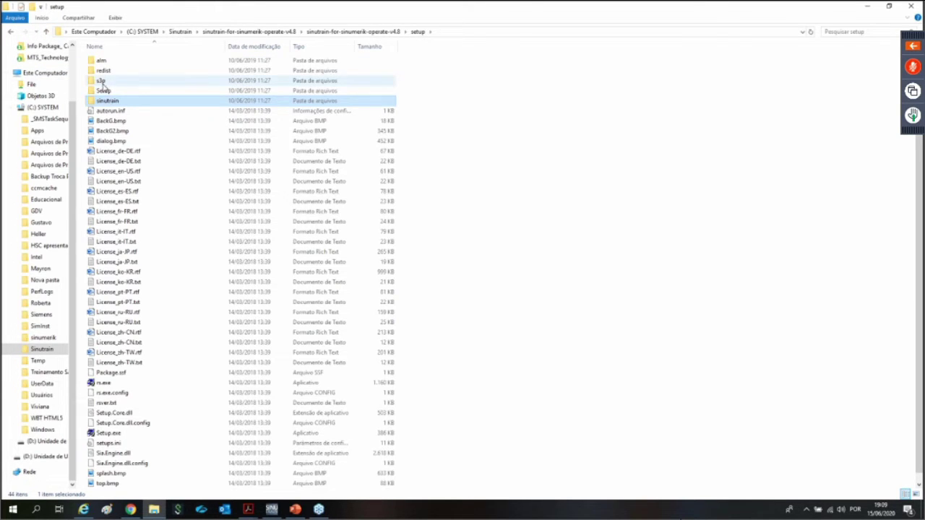
pyautogui.doubleClick(112, 82)
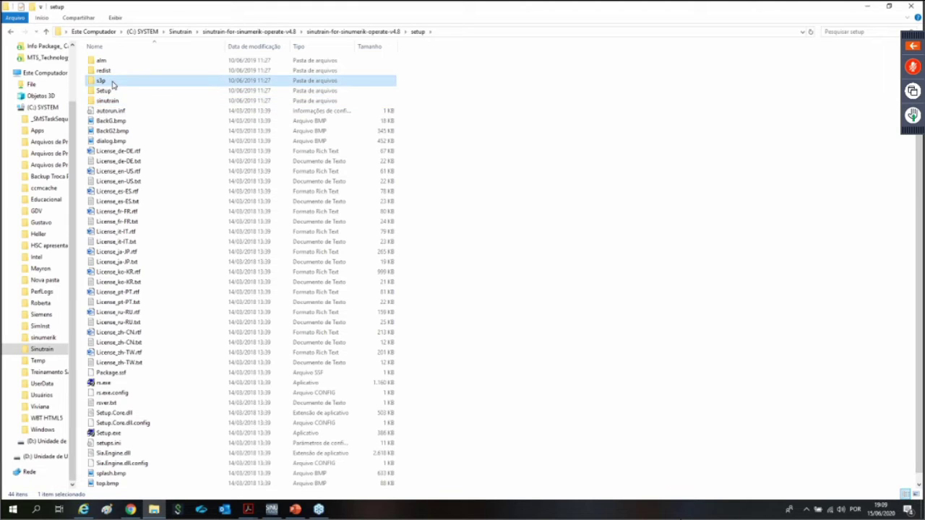
pyautogui.doubleClick(108, 64)
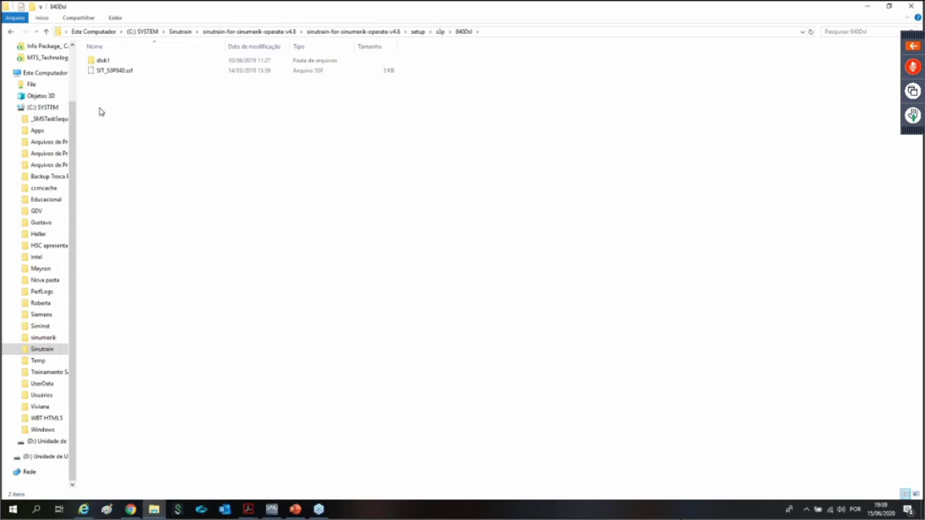
pyautogui.doubleClick(97, 62)
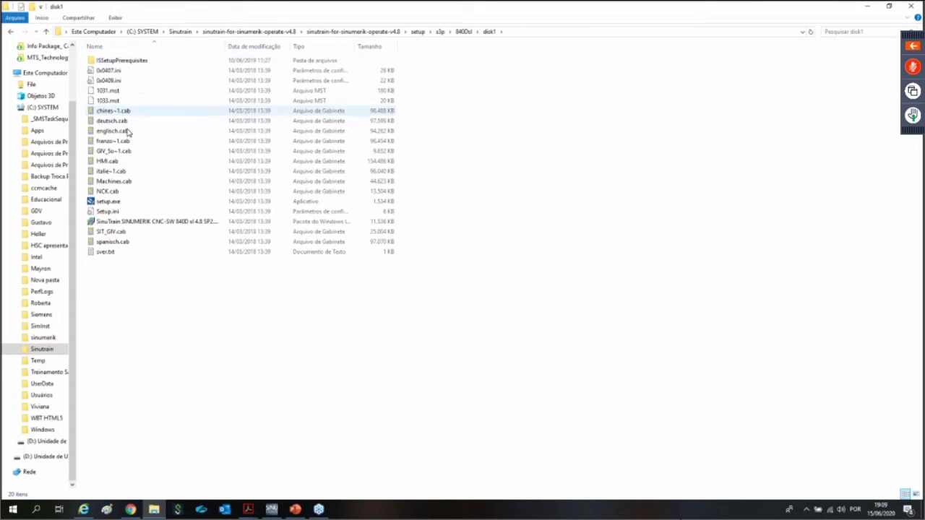
pyautogui.click(112, 202)
pyautogui.click(188, 273)
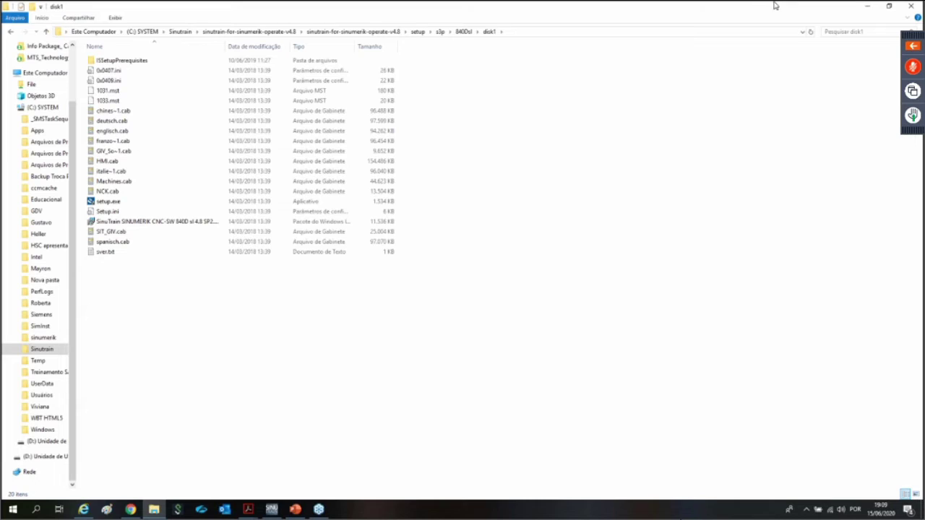
# Step: Minimize the File Explorer and Chrome windows to bring the Contatos PDF into view
pyautogui.click(865, 8)
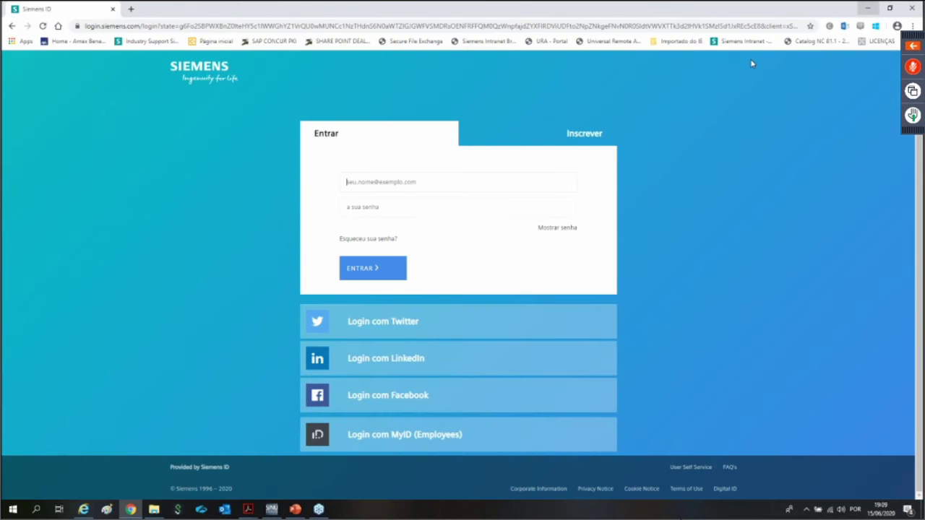
pyautogui.click(865, 7)
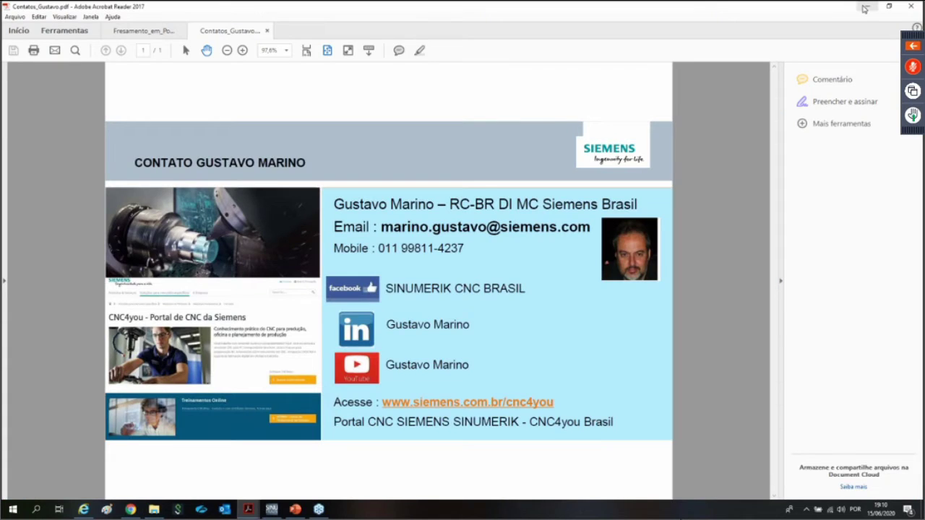
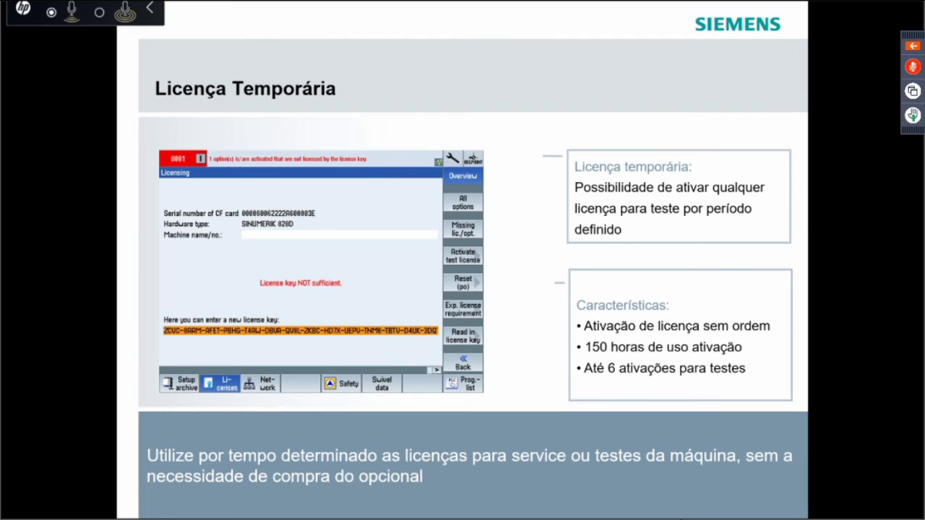
# Step: Switch from the PowerPoint slide show to SinuTrain and open the licensing overview from the machine configuration
pyautogui.click(513, 282)
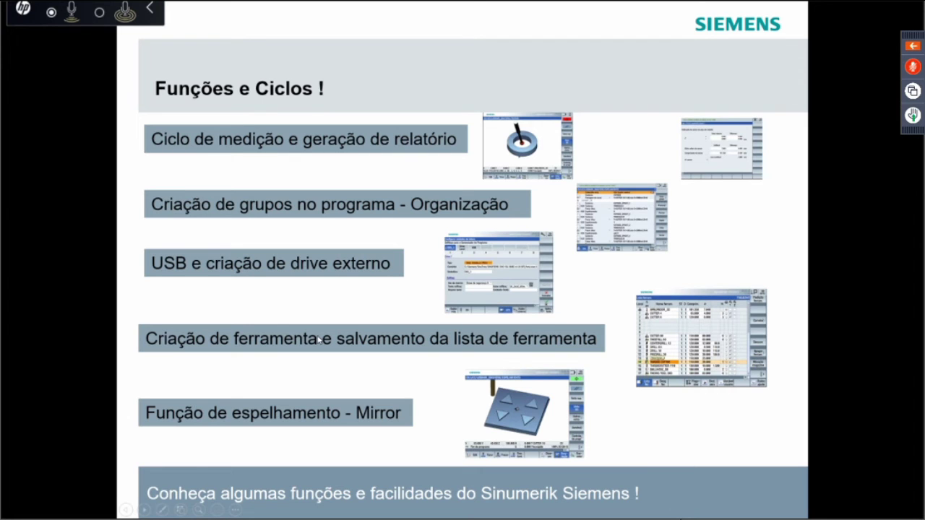
pyautogui.hotkey('alt', 'Tab')
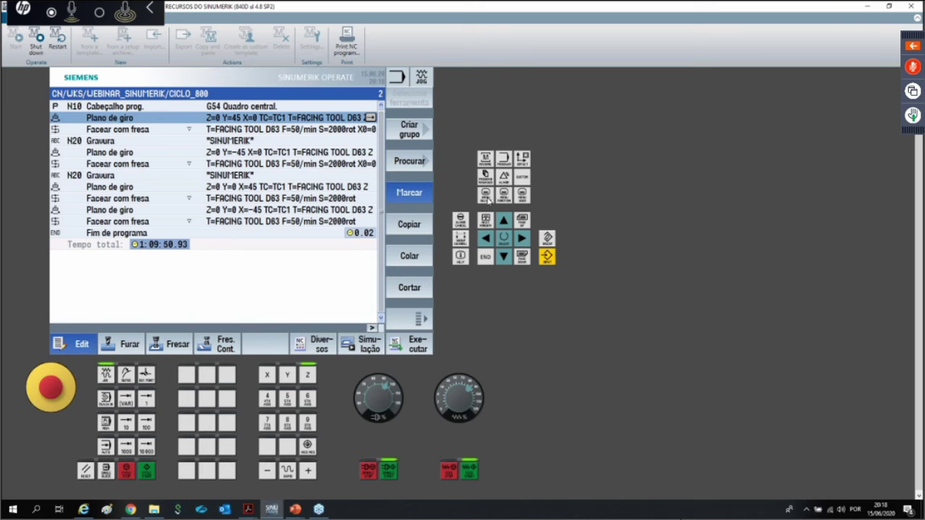
pyautogui.click(487, 196)
pyautogui.click(314, 343)
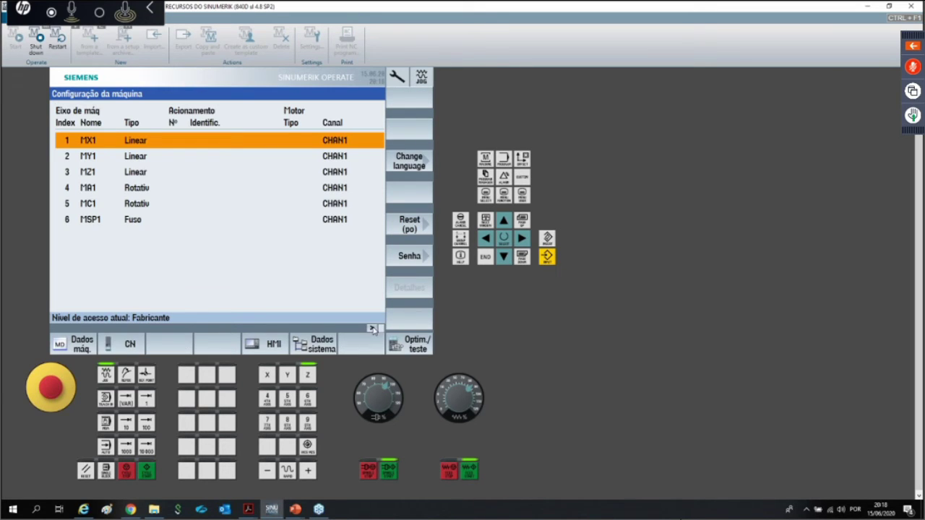
pyautogui.click(137, 348)
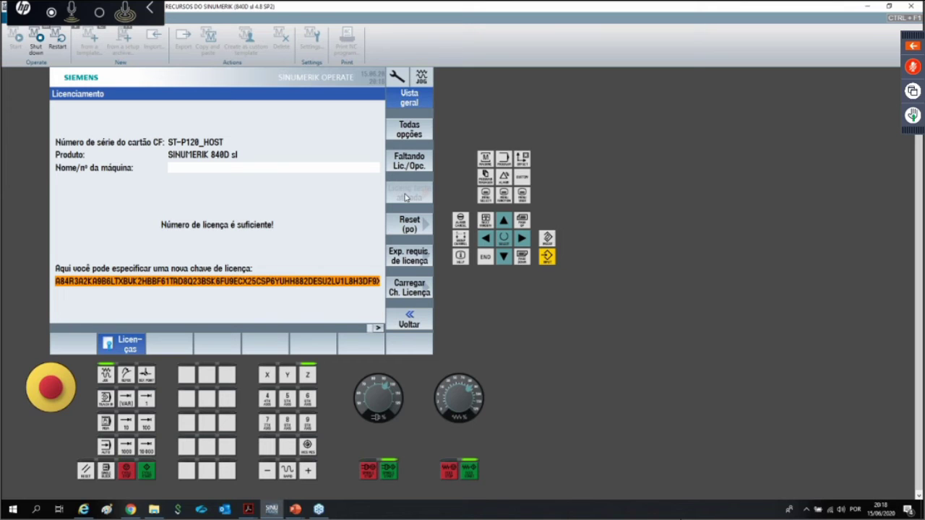
# Step: List all licensing options and toggle the RMCC/CLC-FD 1D/3D distance control option's configuration on and back off
pyautogui.click(409, 133)
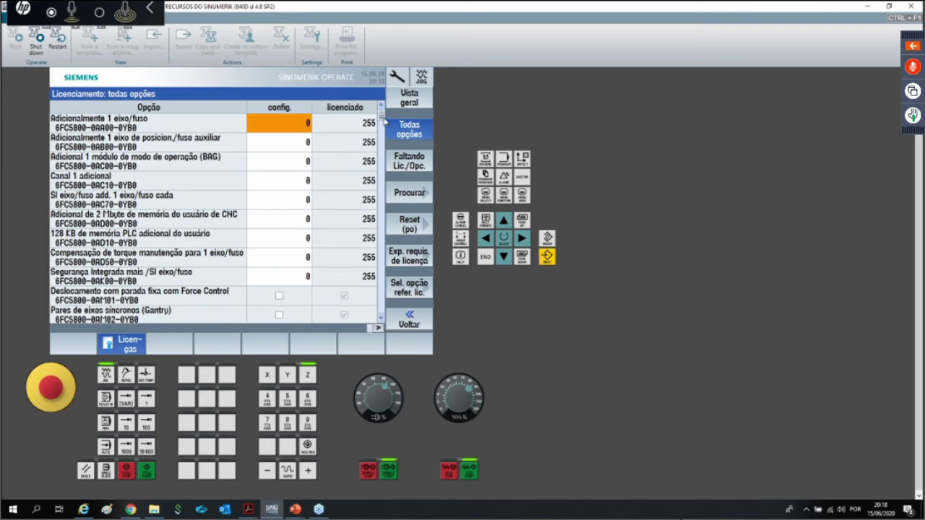
pyautogui.moveTo(384, 121); pyautogui.dragTo(383, 154)
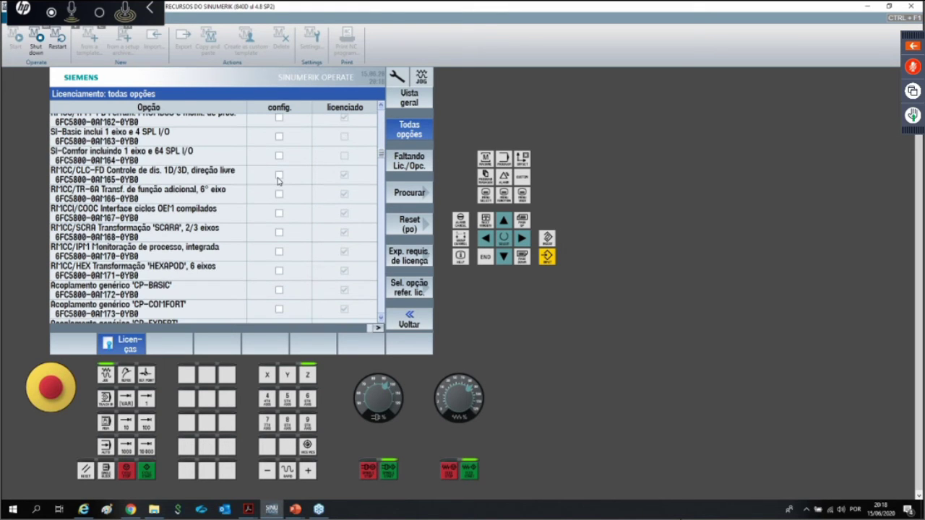
pyautogui.click(279, 180)
pyautogui.click(279, 178)
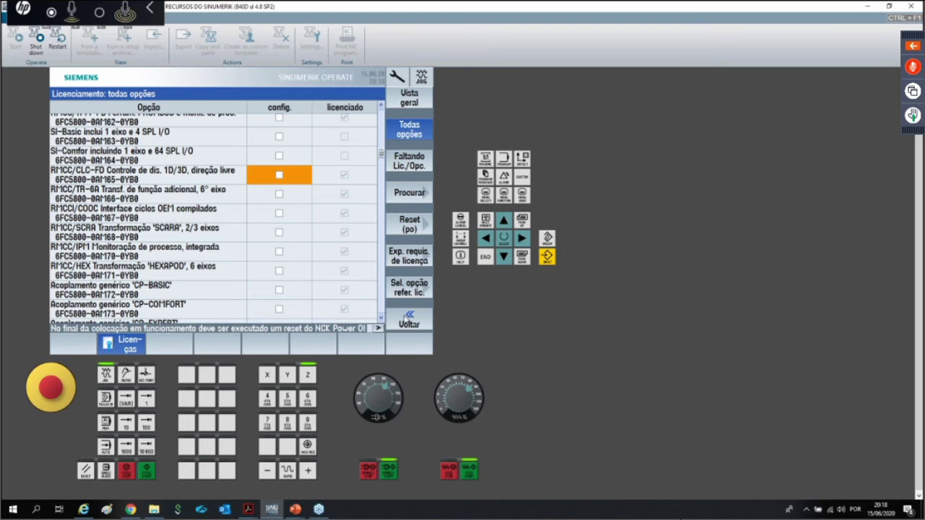
# Step: Leave the list of all options and reopen the licensing overview
pyautogui.click(411, 318)
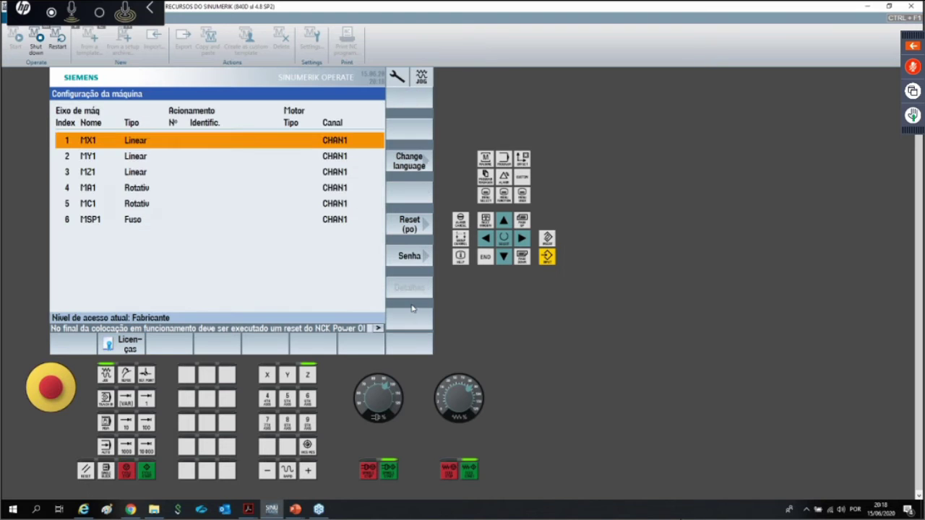
pyautogui.click(140, 342)
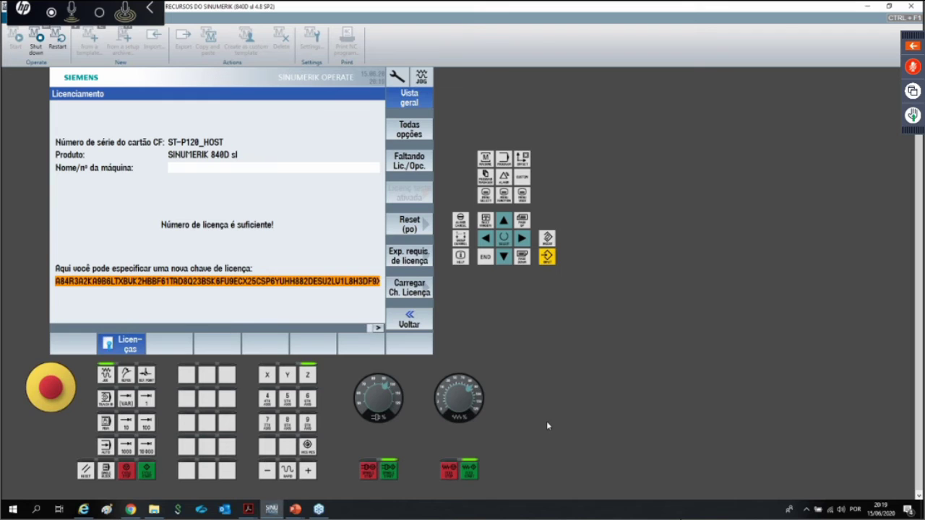
# Step: Switch back to the PowerPoint slide show and display the Licença Temporária slide
pyautogui.moveTo(272, 512)
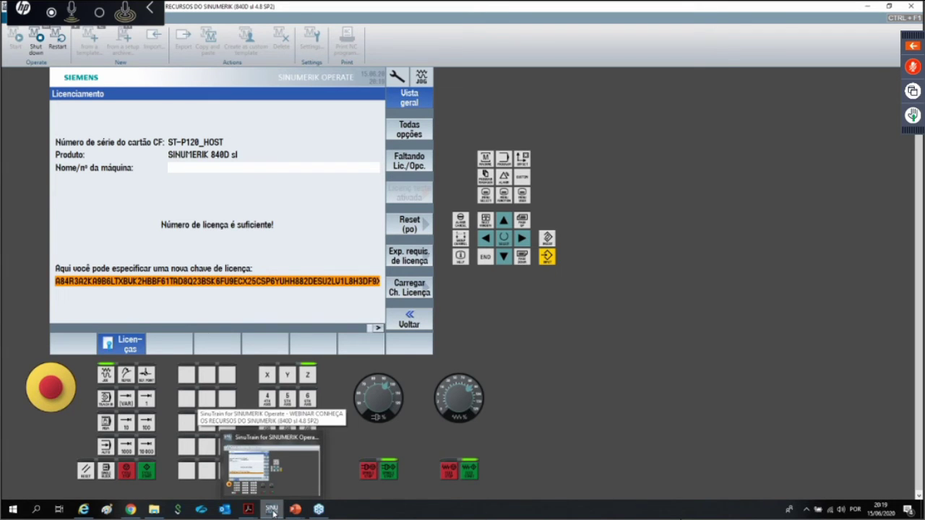
pyautogui.hotkey('alt', 'Tab')
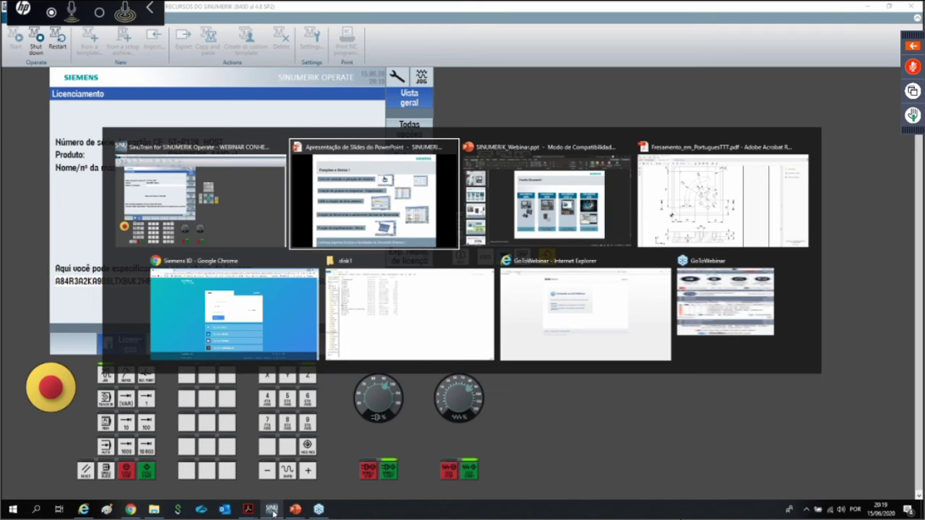
pyautogui.press('Right')
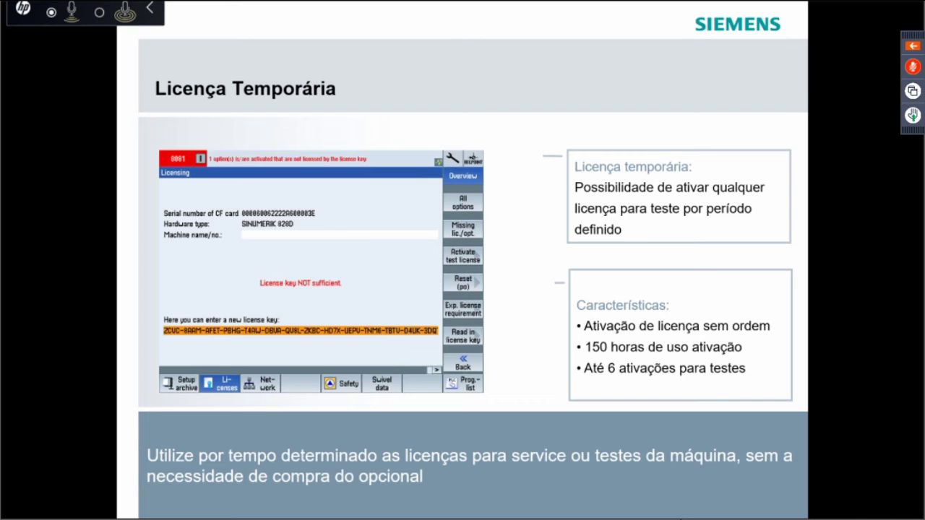
# Step: Switch from the slide show to SinuTrain and open the MEDICAO program in the WEBINAR_SINUMERIK workpiece folder of the program manager
pyautogui.hotkey('alt', 'Tab')
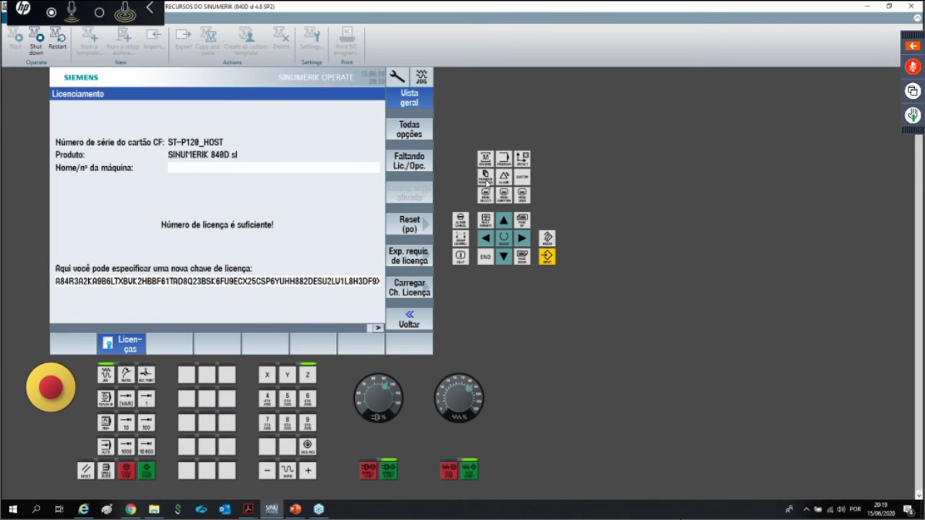
pyautogui.click(487, 181)
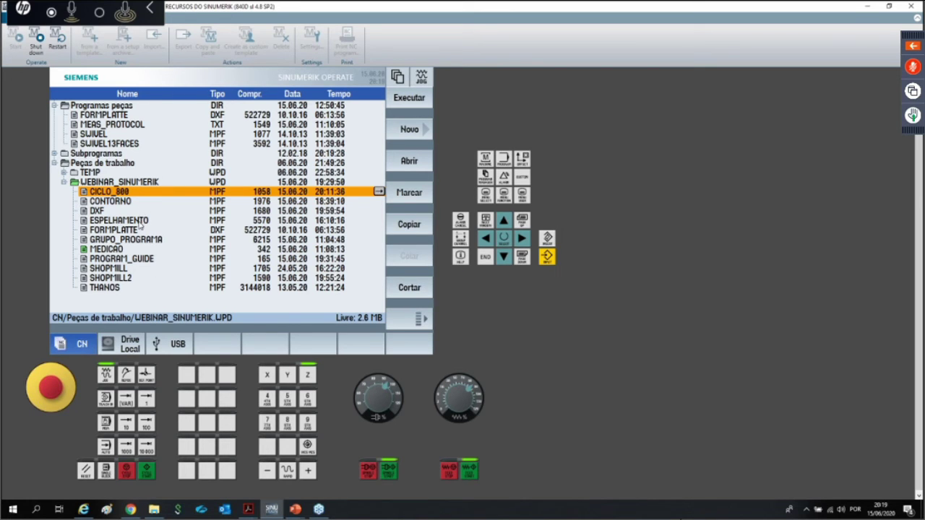
pyautogui.click(125, 249)
pyautogui.doubleClick(124, 249)
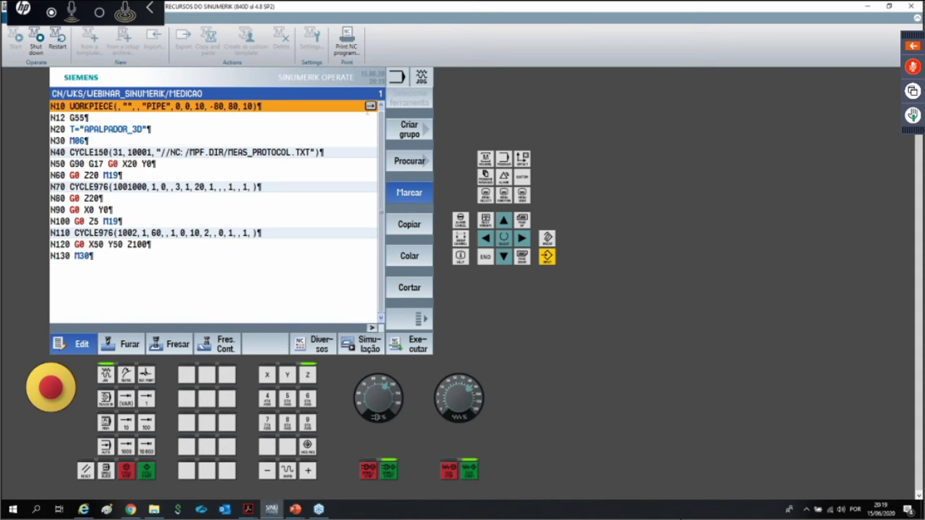
# Step: Review the tube blank definition in line N10, accept it unchanged, and go through the tool call lines to N40
pyautogui.doubleClick(370, 106)
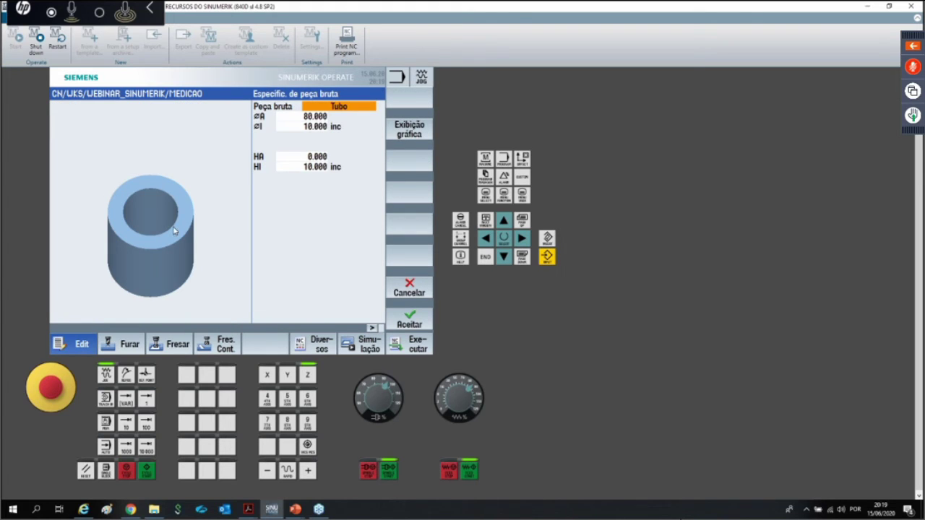
pyautogui.click(416, 321)
pyautogui.click(125, 128)
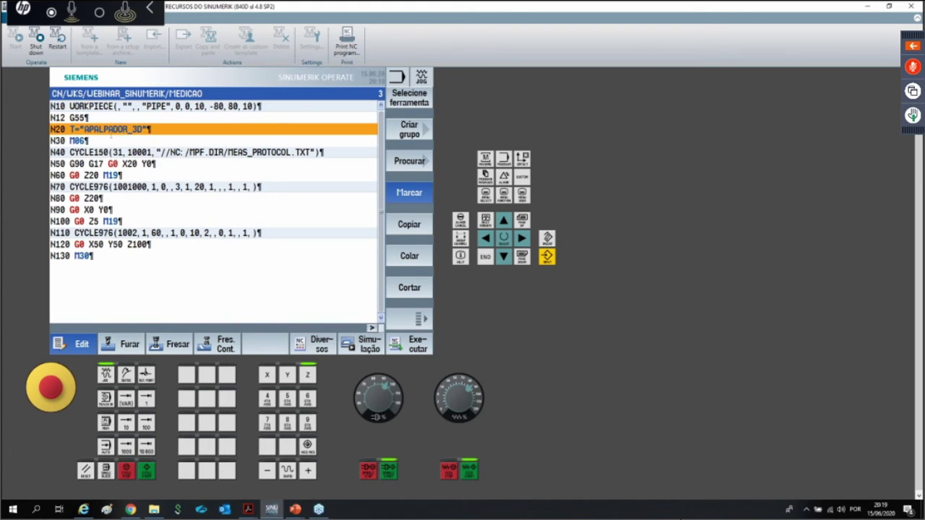
pyautogui.press('Down')
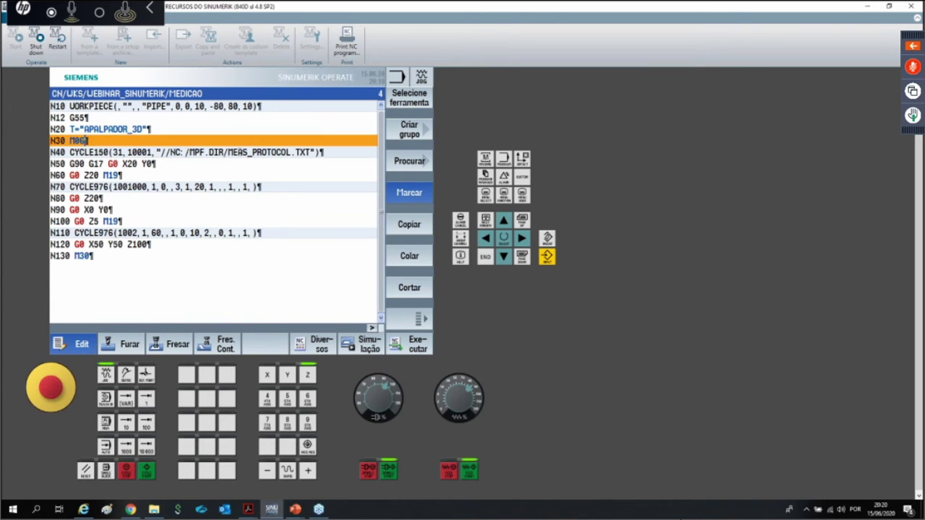
pyautogui.press('Down')
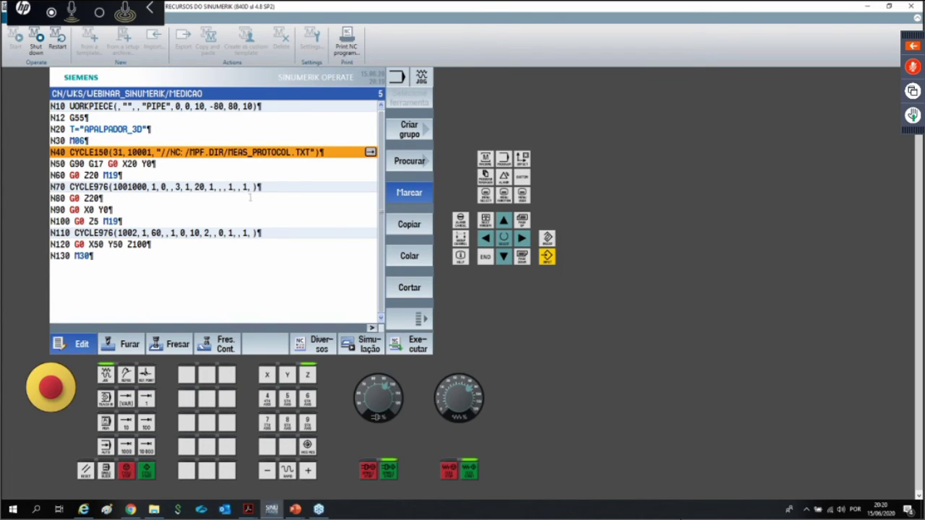
# Step: Show the workpiece measuring functions, then inspect the measurement result settings of CYCLE150 in line N40 and close them without changes
pyautogui.click(316, 350)
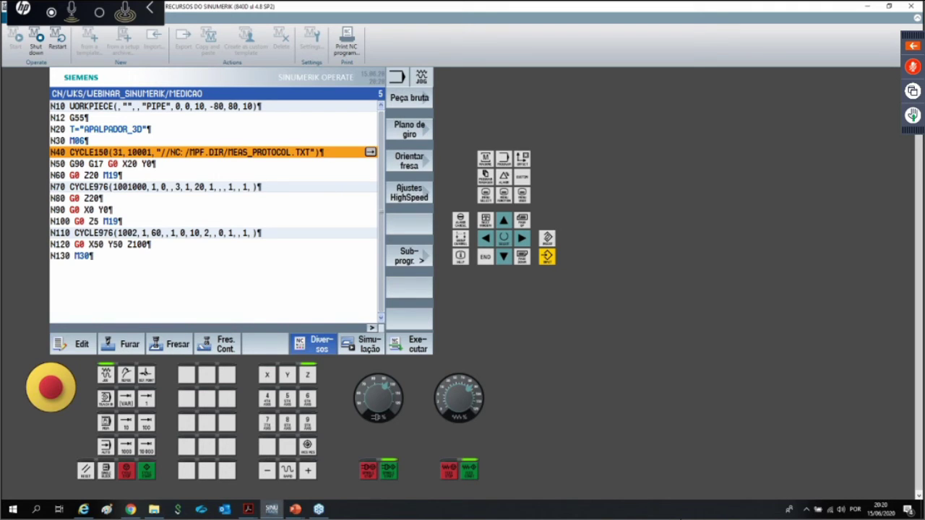
pyautogui.click(373, 329)
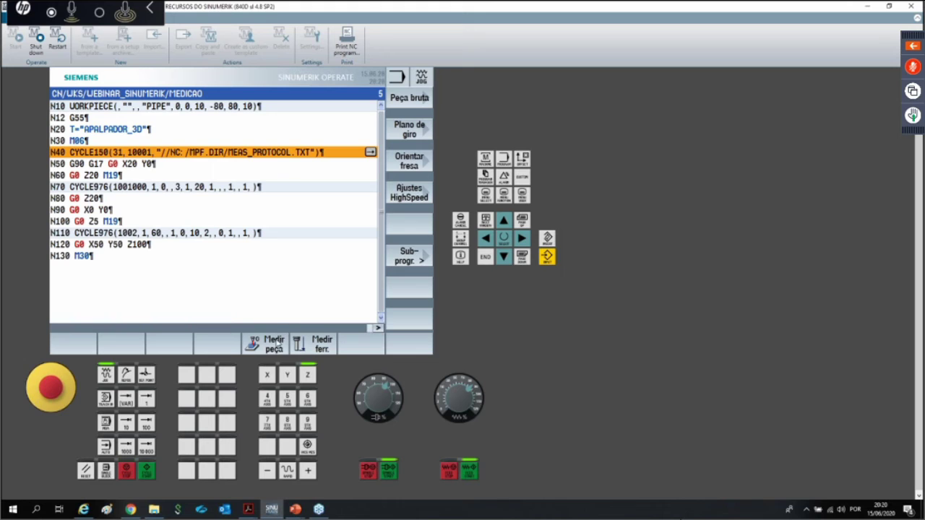
pyautogui.click(276, 344)
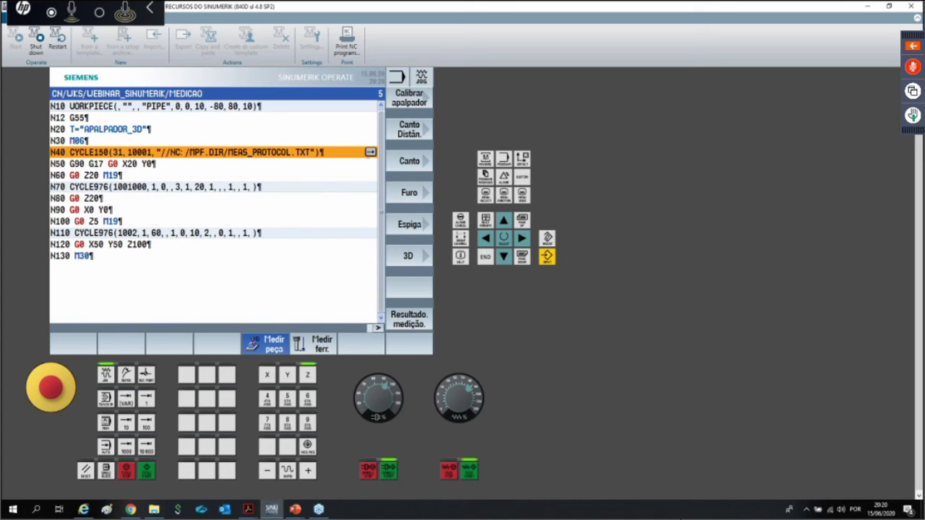
pyautogui.click(370, 153)
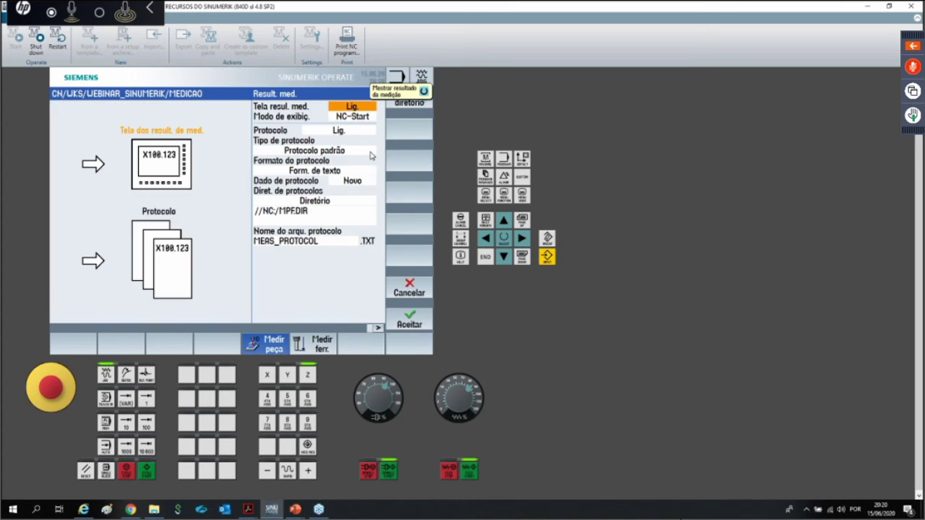
pyautogui.click(417, 290)
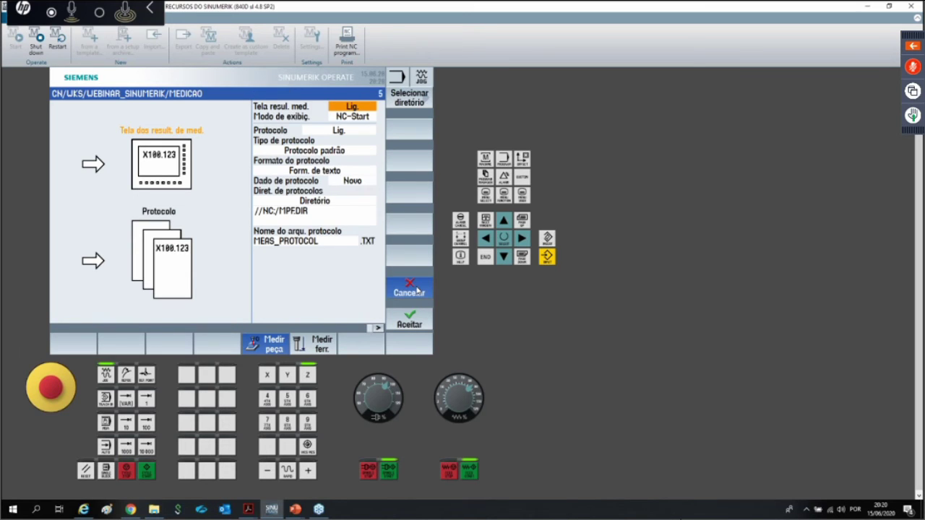
pyautogui.click(403, 322)
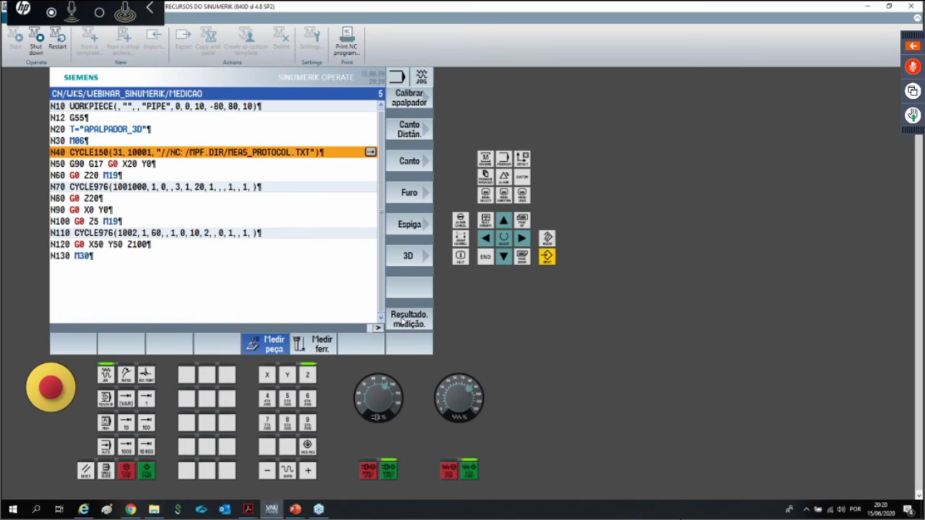
# Step: Open the measurement result form, examine the display mode choices and the protocol directory, and leave the form without applying it
pyautogui.click(403, 323)
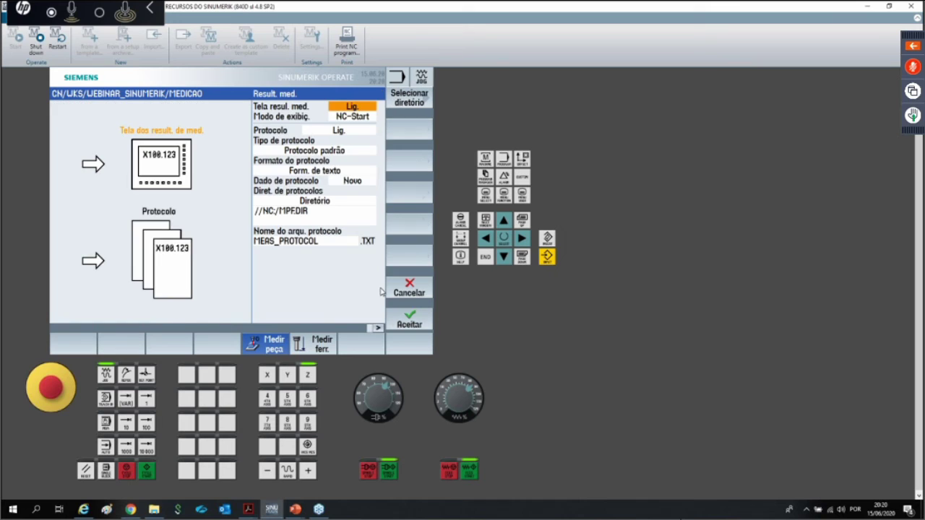
pyautogui.click(352, 118)
pyautogui.click(355, 120)
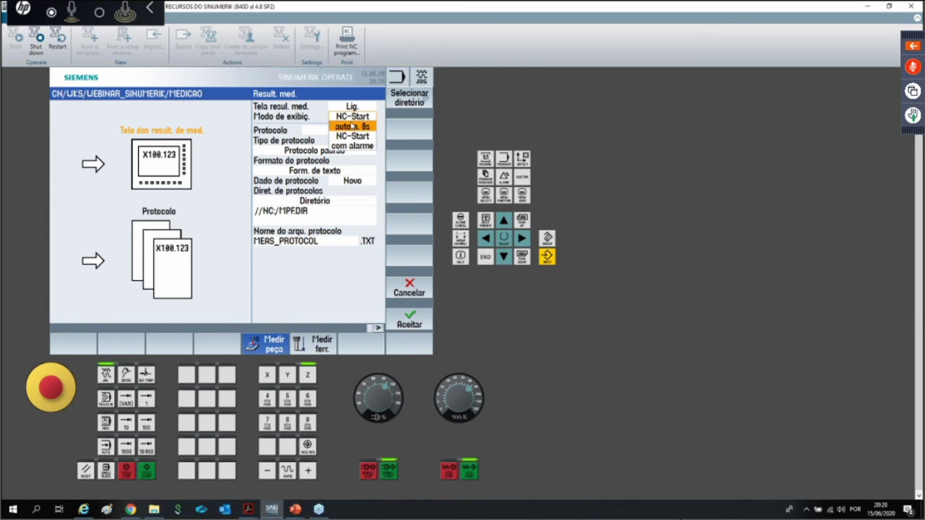
pyautogui.click(349, 118)
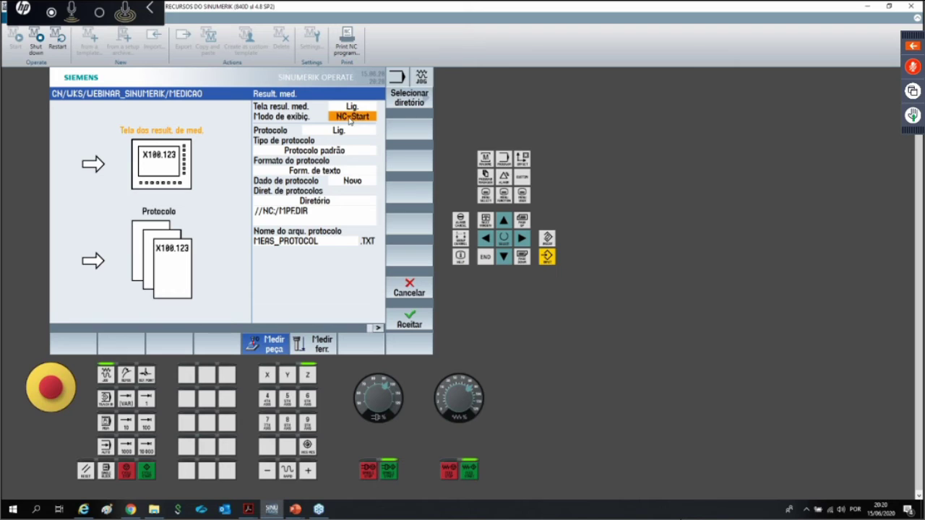
pyautogui.click(286, 210)
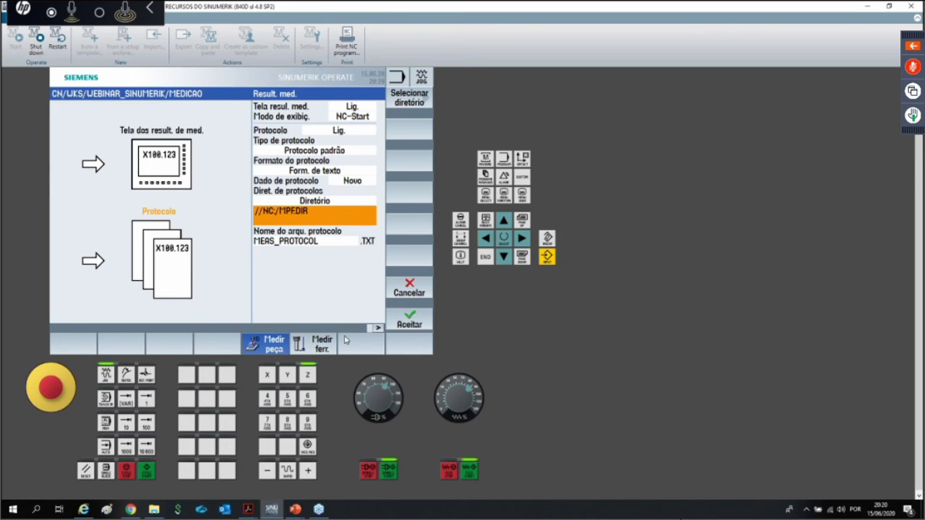
pyautogui.click(407, 285)
# Step: Move past the positioning lines to CYCLE976 in line N70, examine its edge length calibration parameters, and cancel the form
pyautogui.press('Down')
pyautogui.click(110, 175)
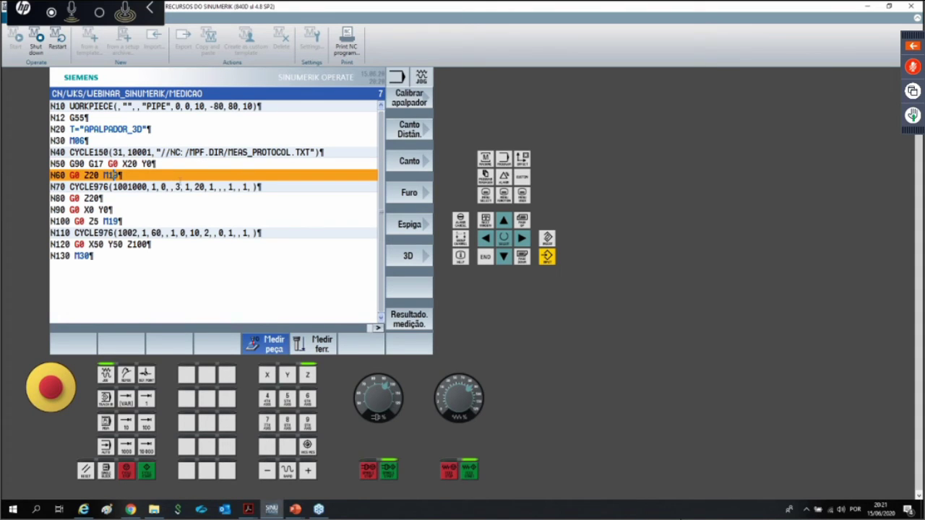
pyautogui.click(321, 191)
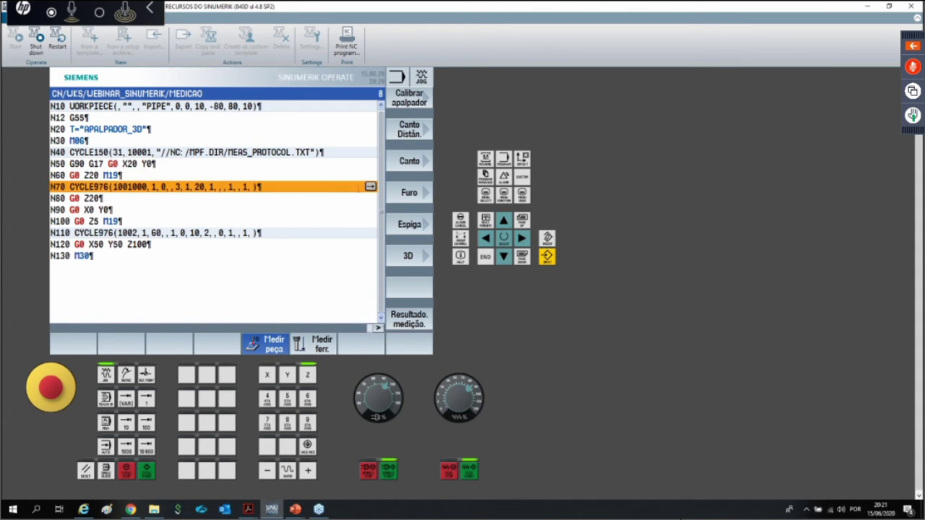
pyautogui.click(370, 188)
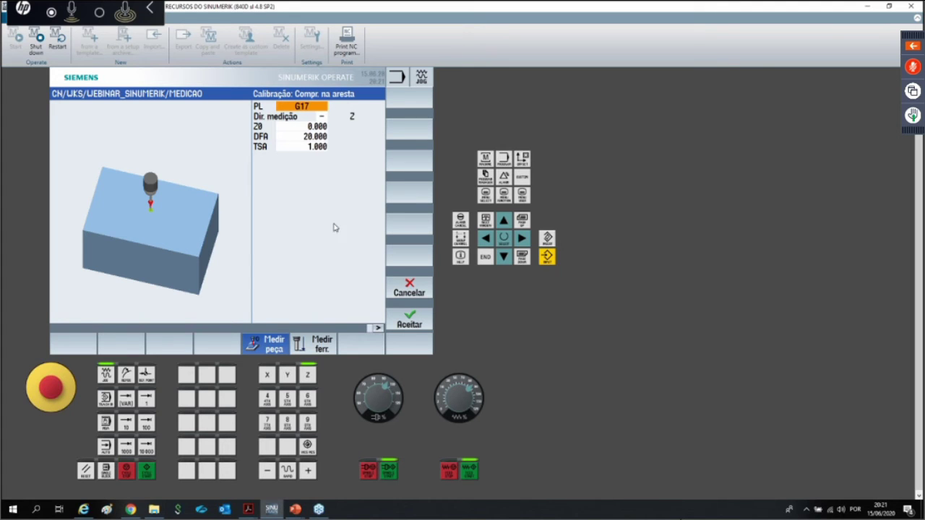
pyautogui.click(413, 289)
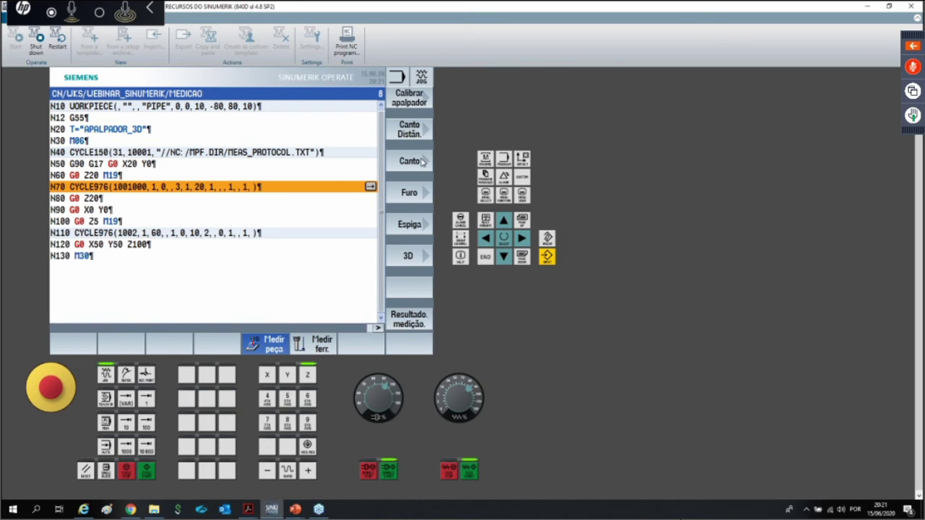
# Step: Examine the single-hole measuring cycle's parameter form twice, cancelling it each time without inserting the cycle
pyautogui.click(419, 192)
pyautogui.click(410, 131)
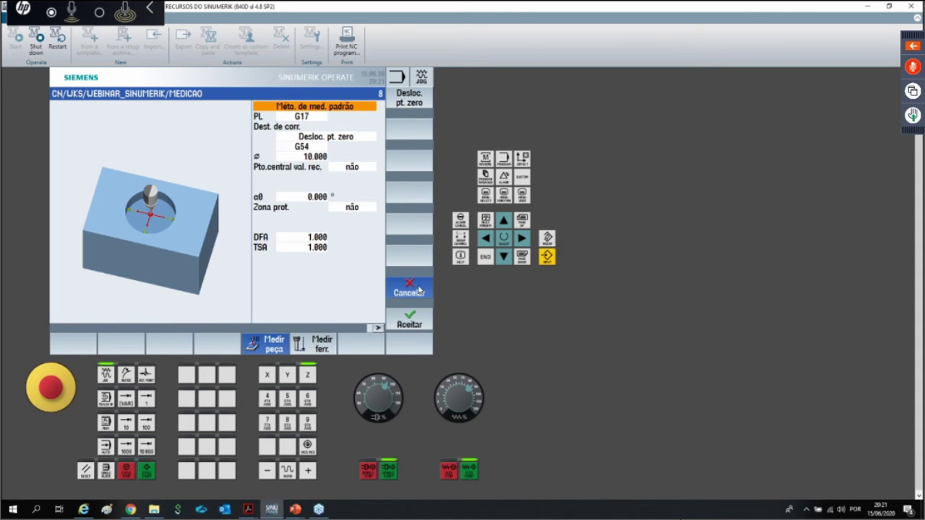
pyautogui.click(419, 291)
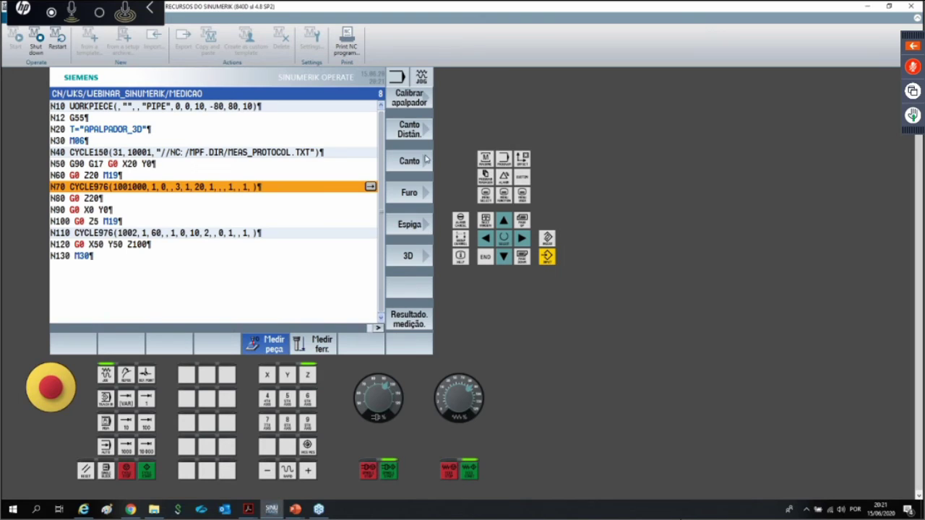
pyautogui.click(413, 193)
pyautogui.click(406, 132)
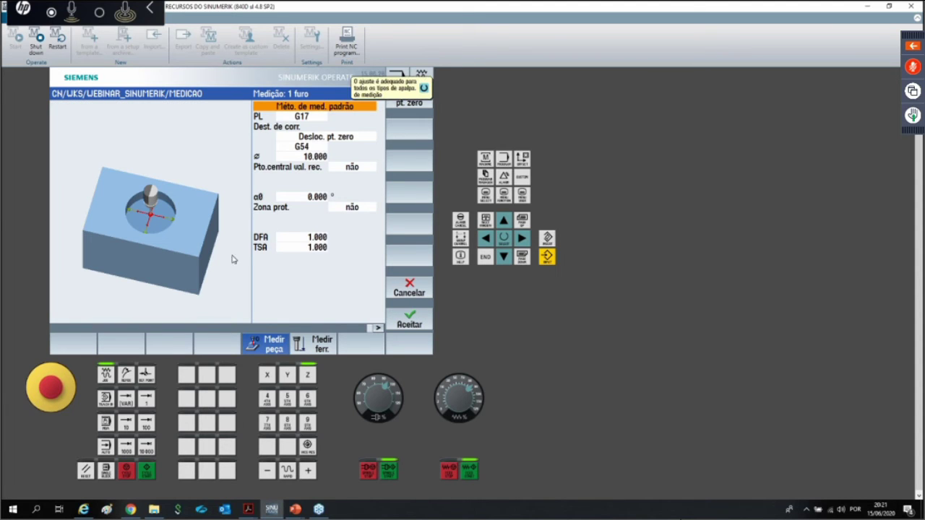
pyautogui.click(410, 287)
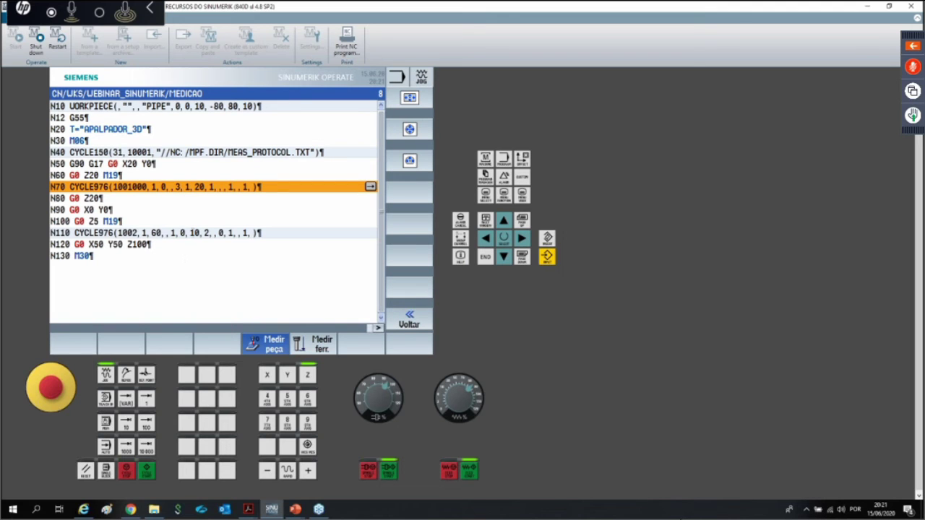
# Step: Examine the ring radius calibration parameters of CYCLE976 in line N110 and cancel the form
pyautogui.click(369, 233)
pyautogui.click(370, 233)
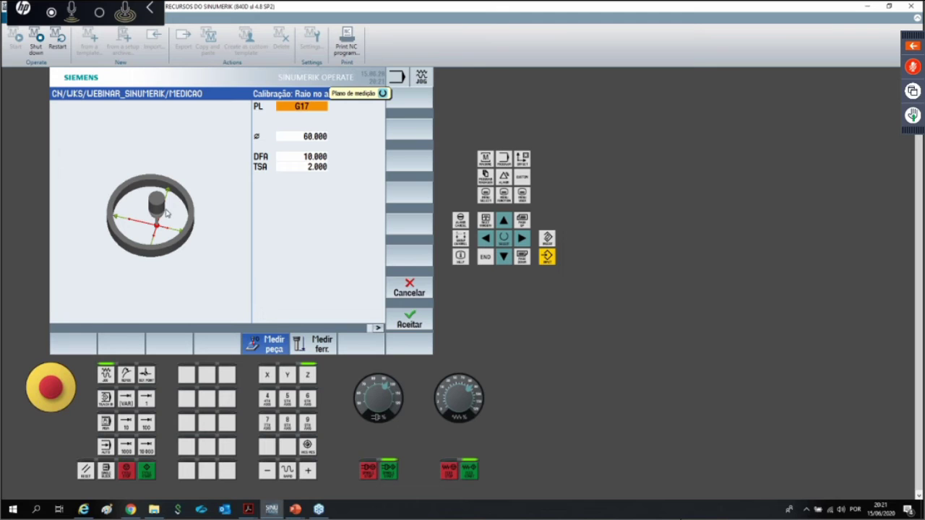
pyautogui.click(418, 287)
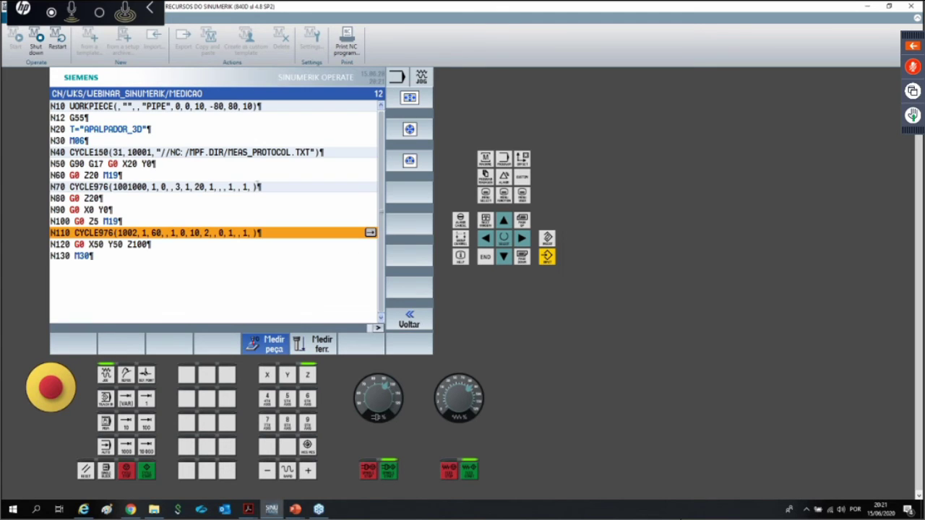
# Step: Reopen the calibration form of line N70, review its Z0 and TSA parameters, and accept it unchanged
pyautogui.click(258, 185)
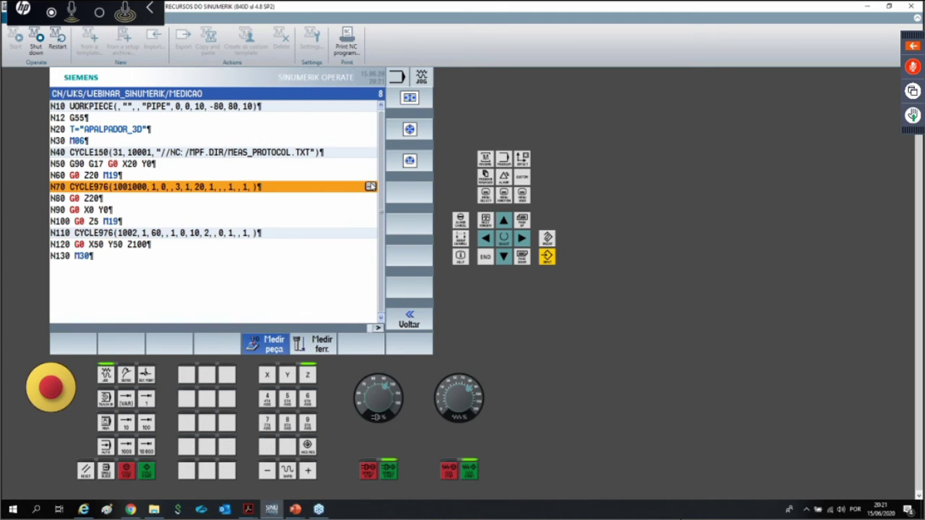
pyautogui.click(370, 186)
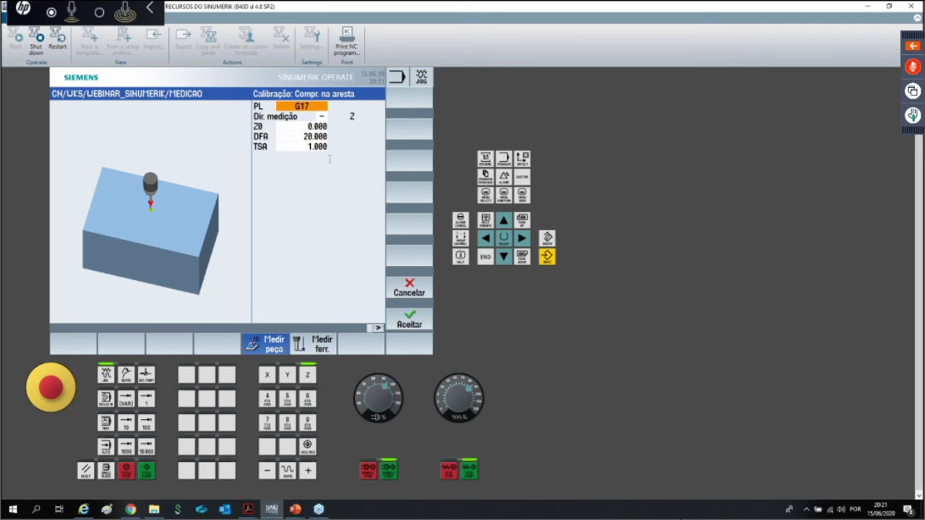
pyautogui.click(300, 127)
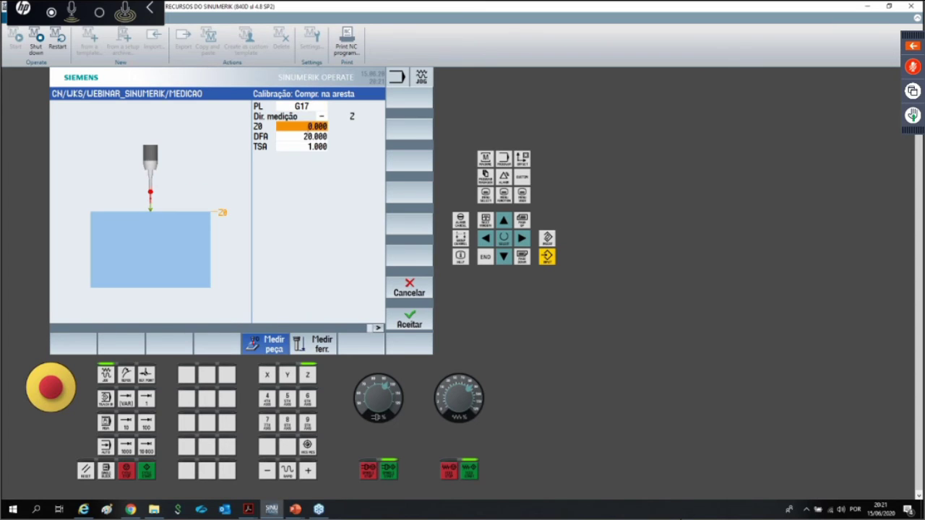
pyautogui.click(296, 147)
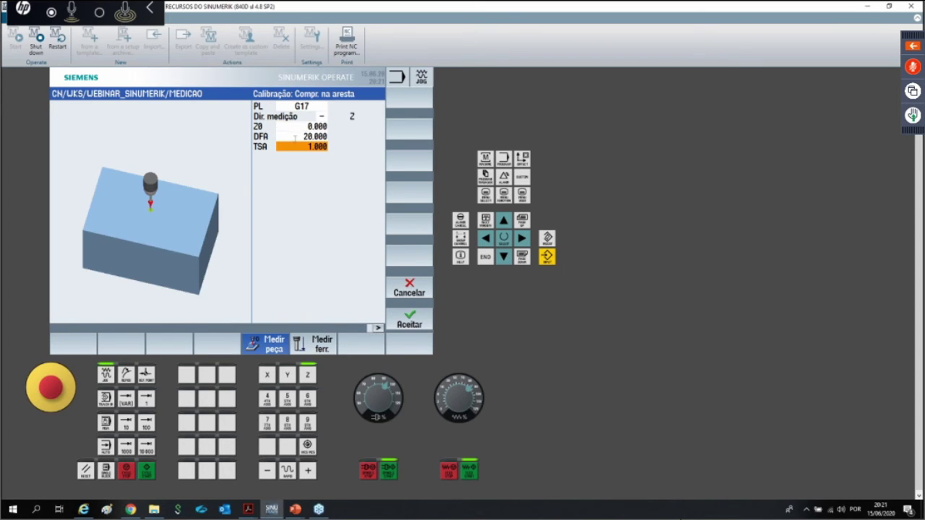
pyautogui.click(418, 322)
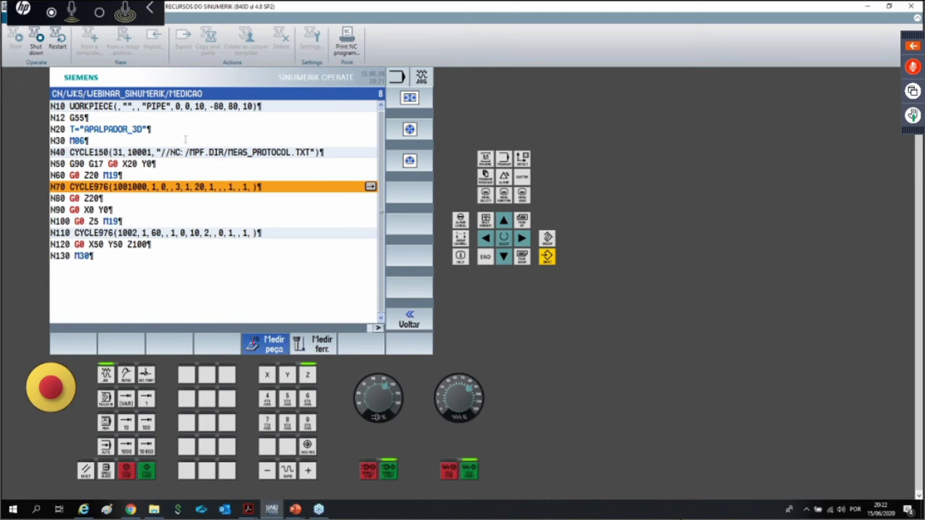
# Step: Point out the CYCLE150 line N40, reopen the CYCLE976 form of line N70 to review its calibration parameters, and cancel it
pyautogui.click(180, 151)
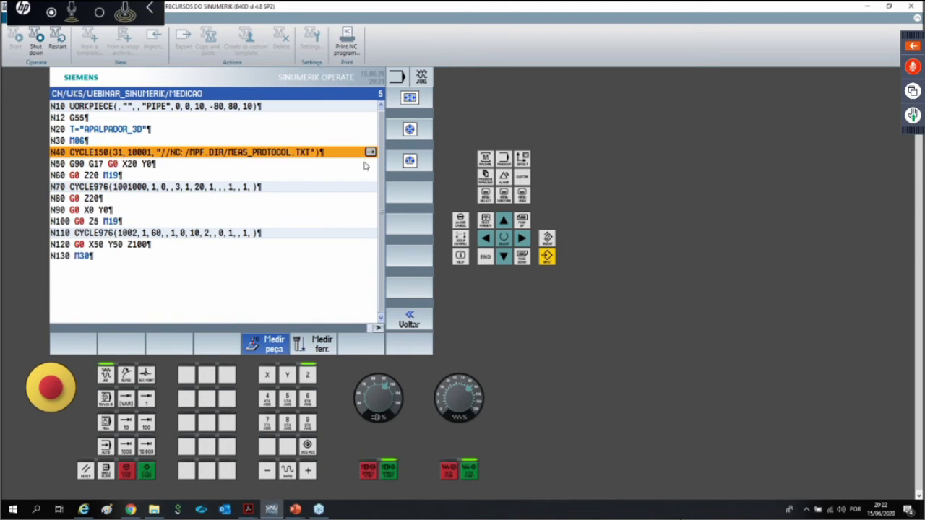
pyautogui.click(359, 187)
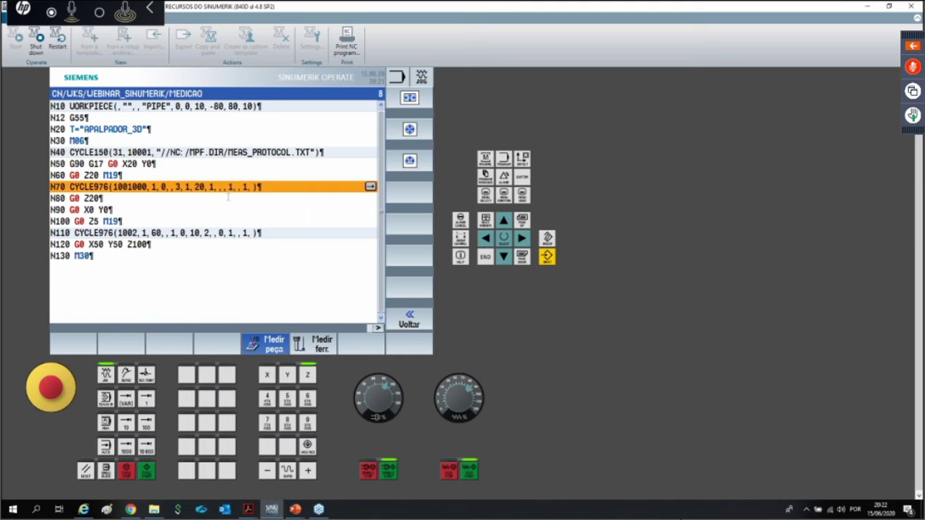
pyautogui.click(370, 188)
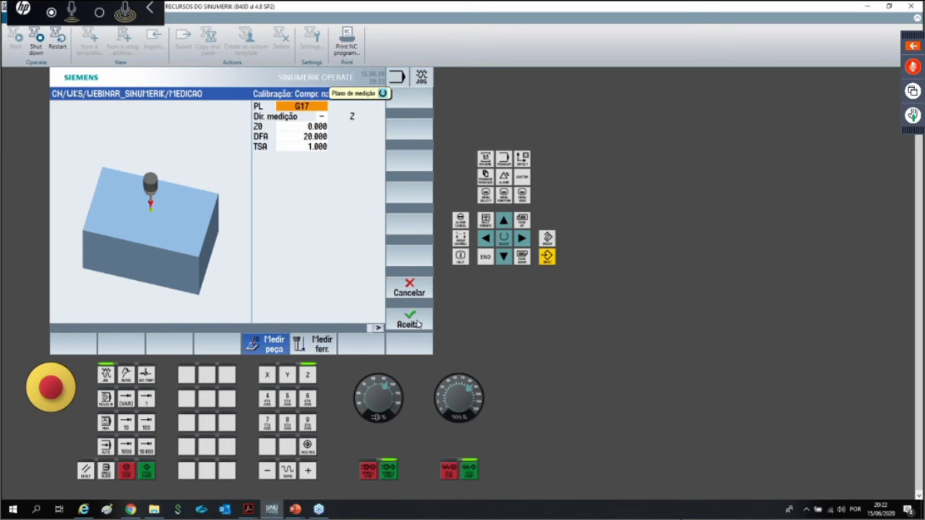
pyautogui.click(418, 293)
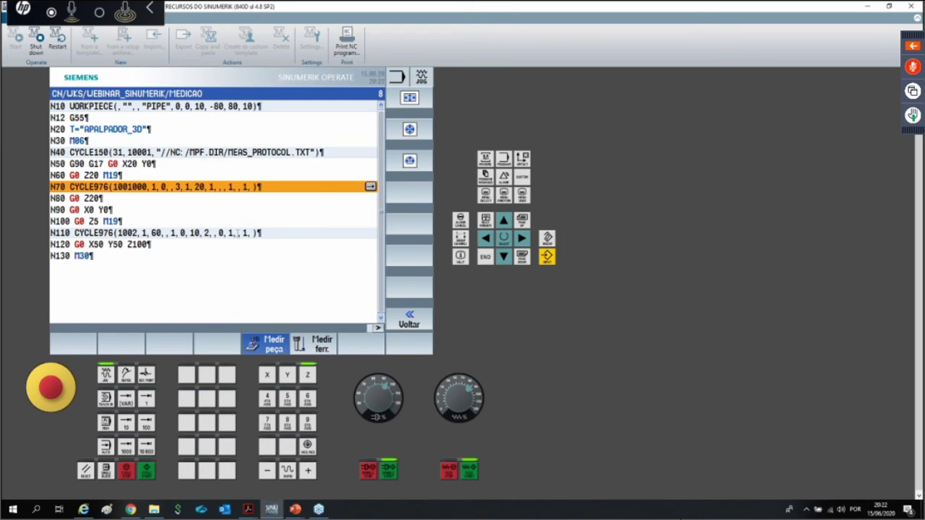
# Step: Open the ring radius calibration form of CYCLE976 in line N110, examine its diameter parameter, and cancel the form
pyautogui.click(238, 233)
pyautogui.click(370, 233)
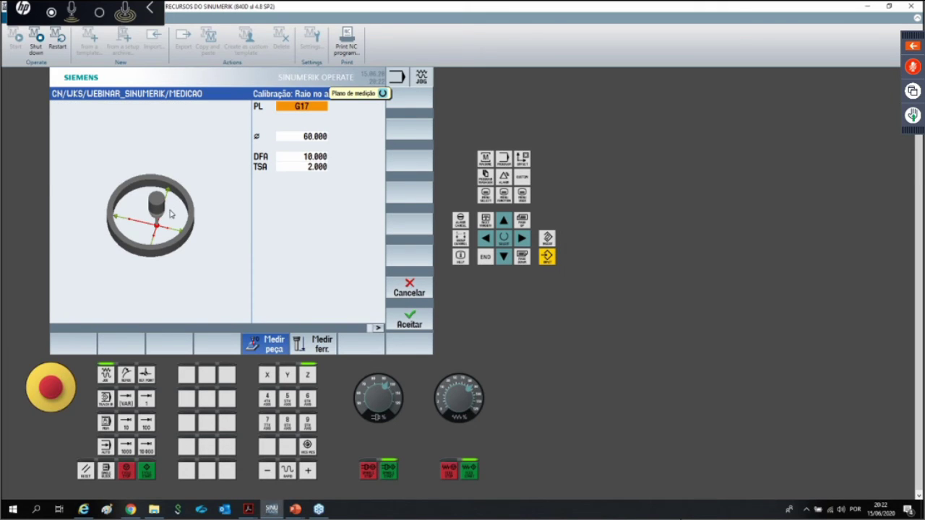
pyautogui.click(303, 140)
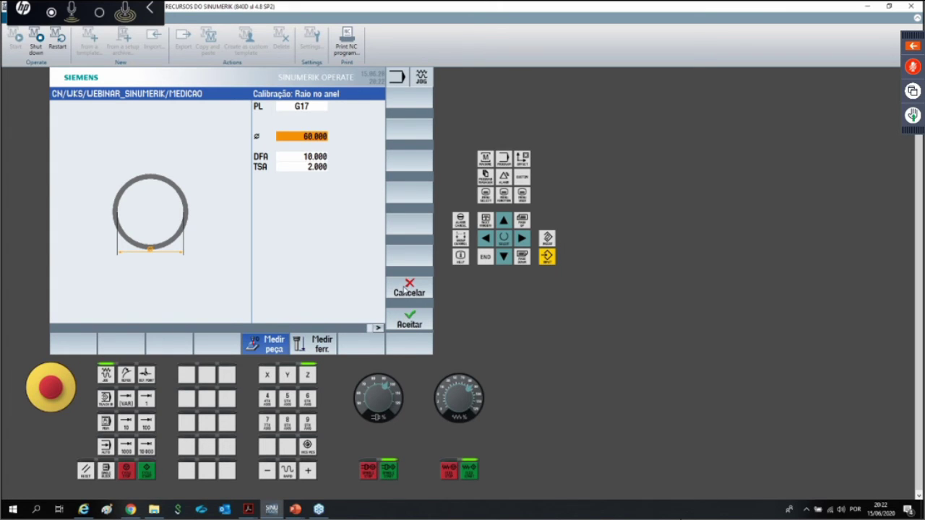
pyautogui.click(407, 289)
# Step: Set the length of the APALPADOR_3D probe to 100 and its diameter to 10 in the tool list
pyautogui.click(525, 159)
pyautogui.scroll(10, 183, 147)
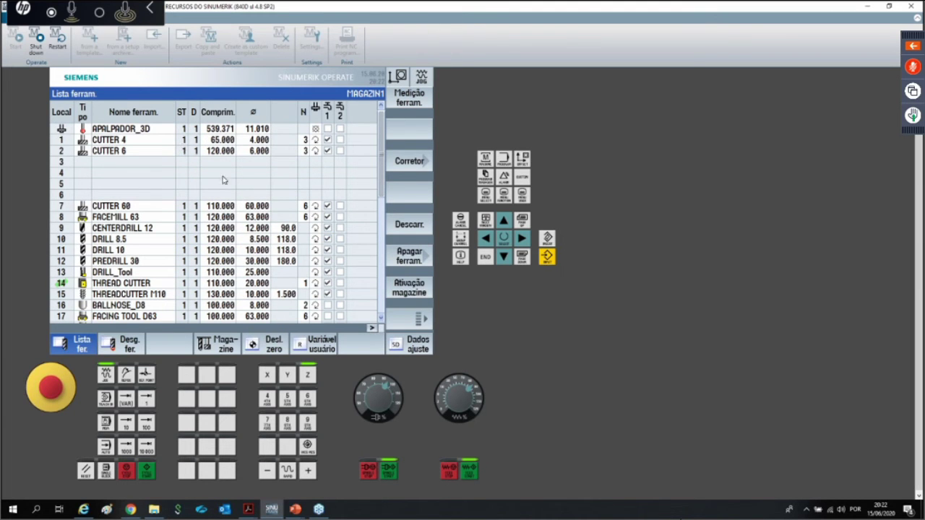
pyautogui.scroll(-8, 222, 192)
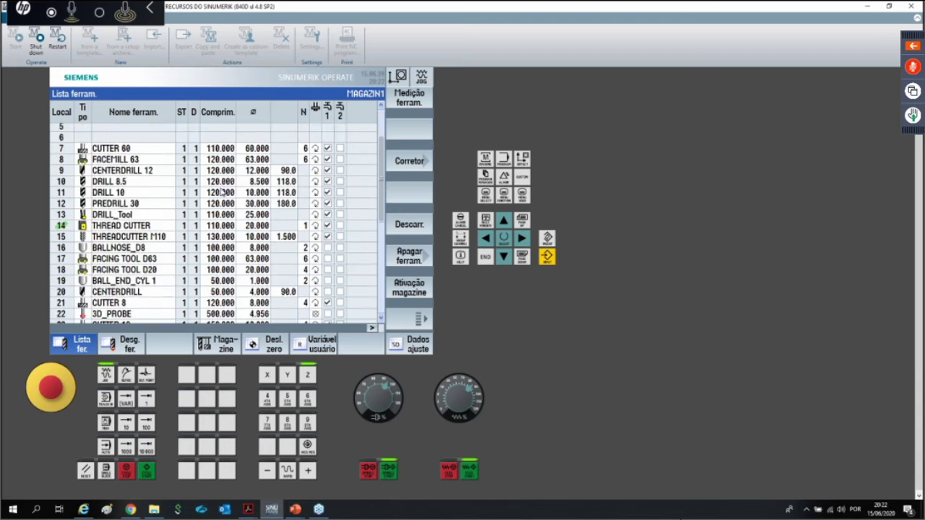
pyautogui.scroll(8, 210, 181)
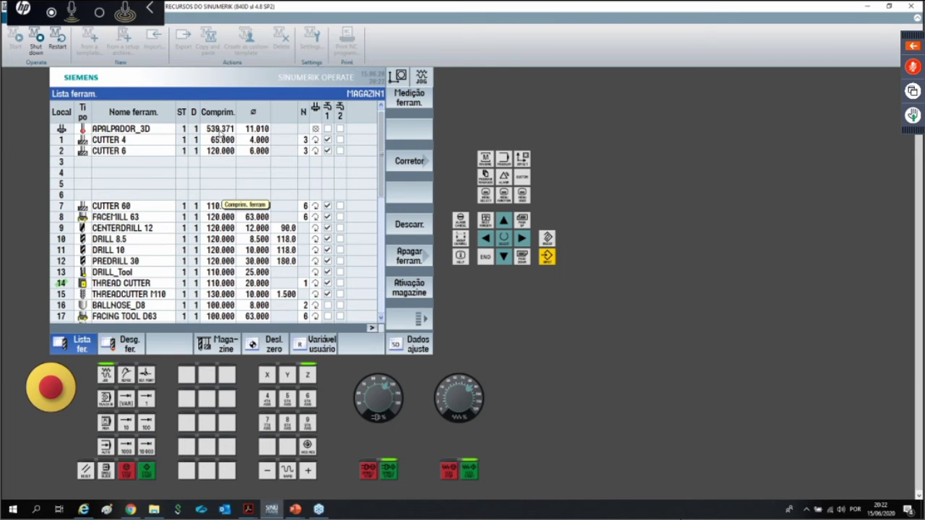
pyautogui.click(219, 129)
pyautogui.write('100')
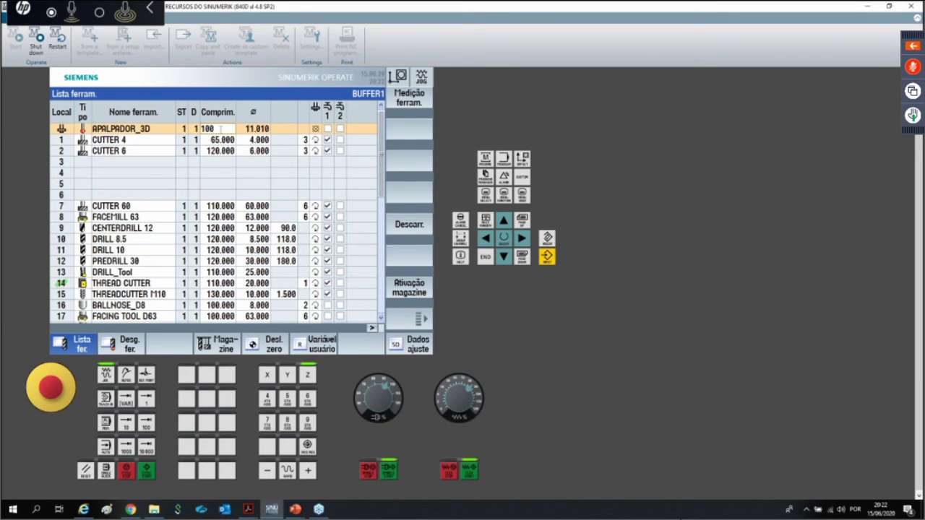
pyautogui.press('Return')
pyautogui.write('10')
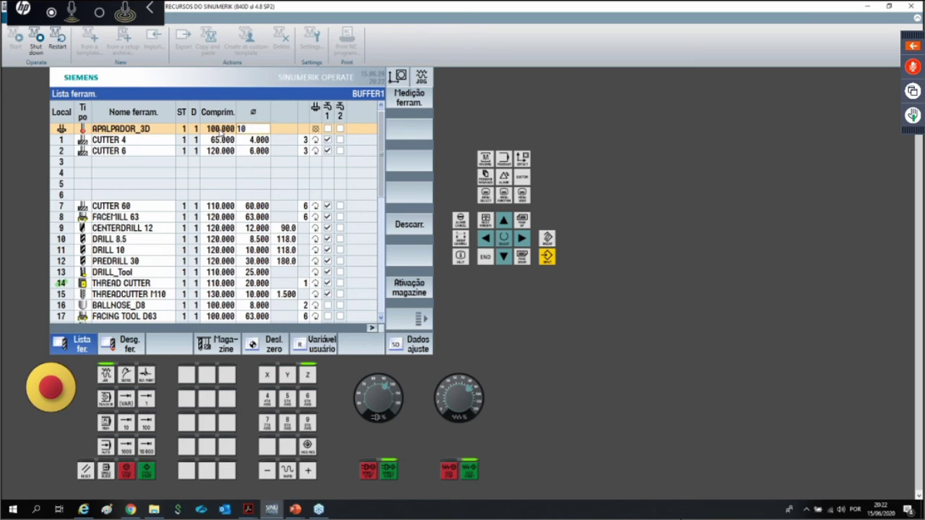
pyautogui.press('Return')
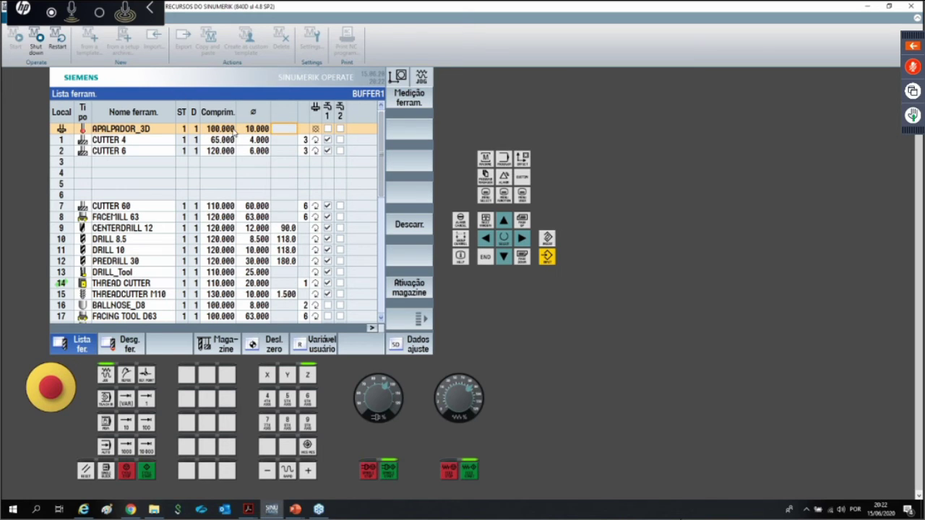
pyautogui.click(251, 174)
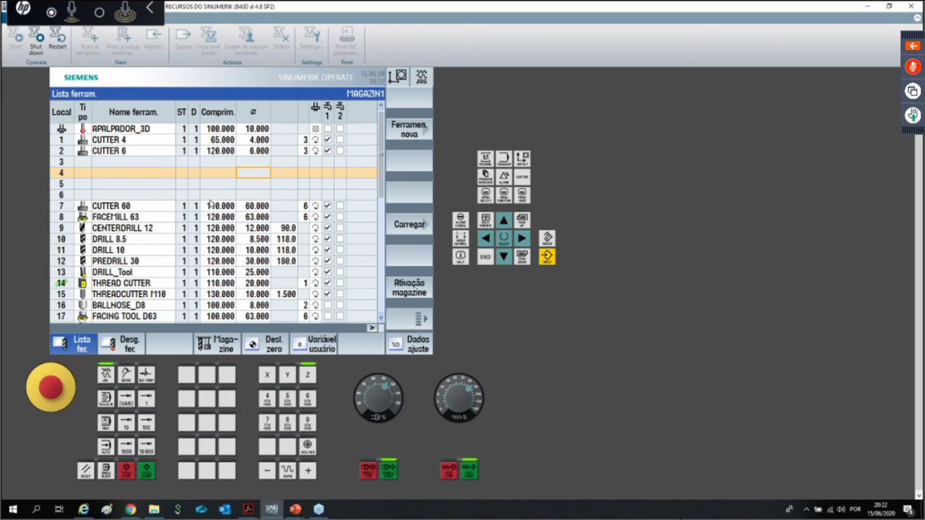
# Step: Reopen the MEDICAO program from the program manager and run its 3D simulation
pyautogui.click(485, 177)
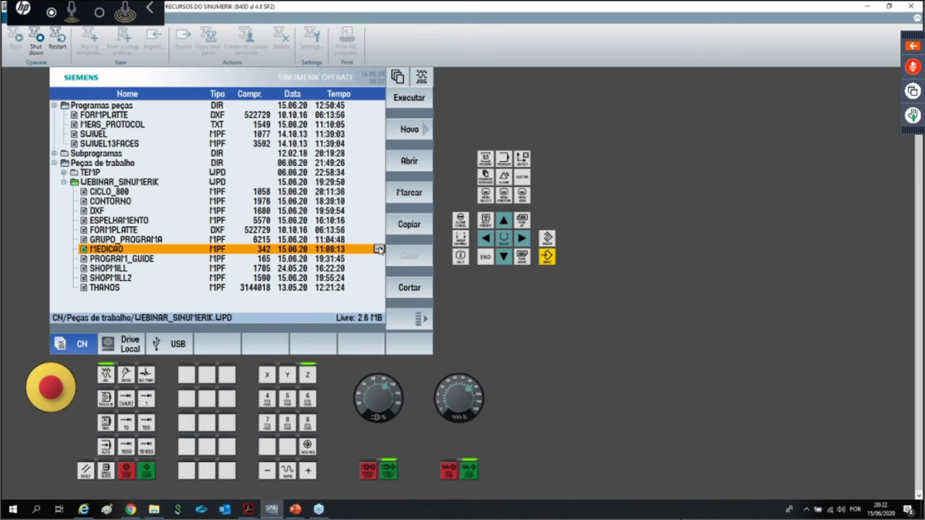
pyautogui.click(379, 250)
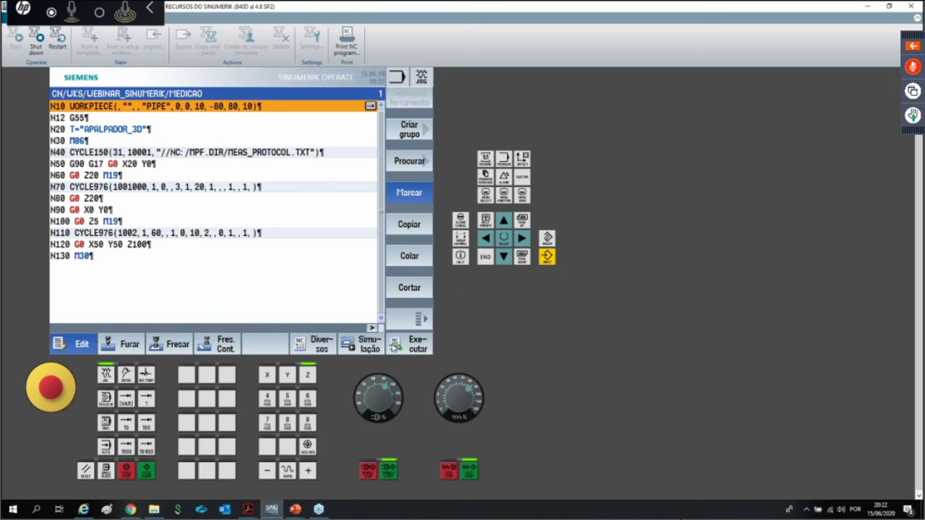
pyautogui.click(369, 344)
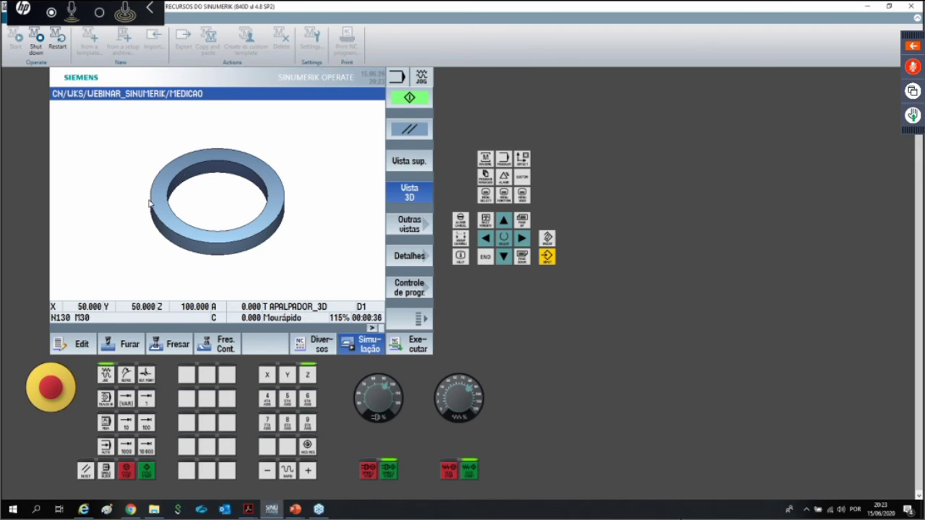
# Step: Load MEDICAO for execution in automatic mode, start it, and confirm the probe length calibration result to continue
pyautogui.click(423, 348)
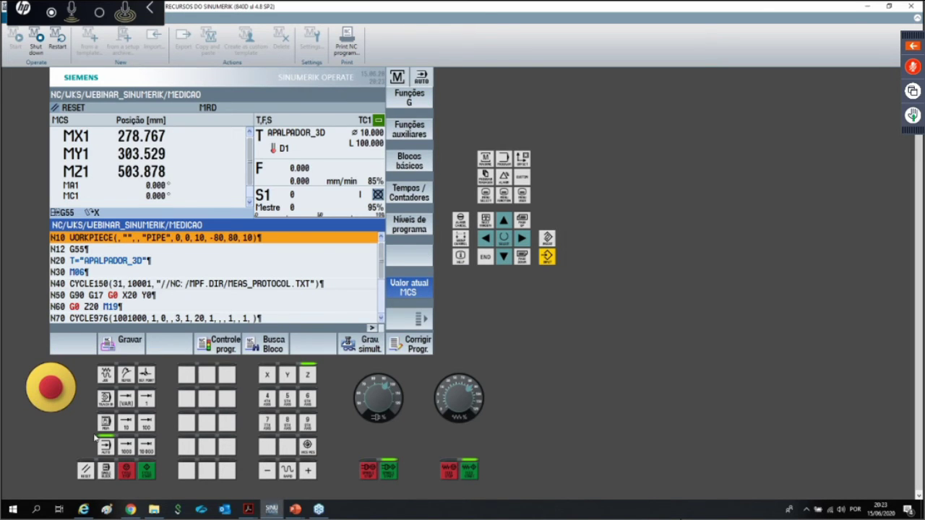
pyautogui.click(146, 471)
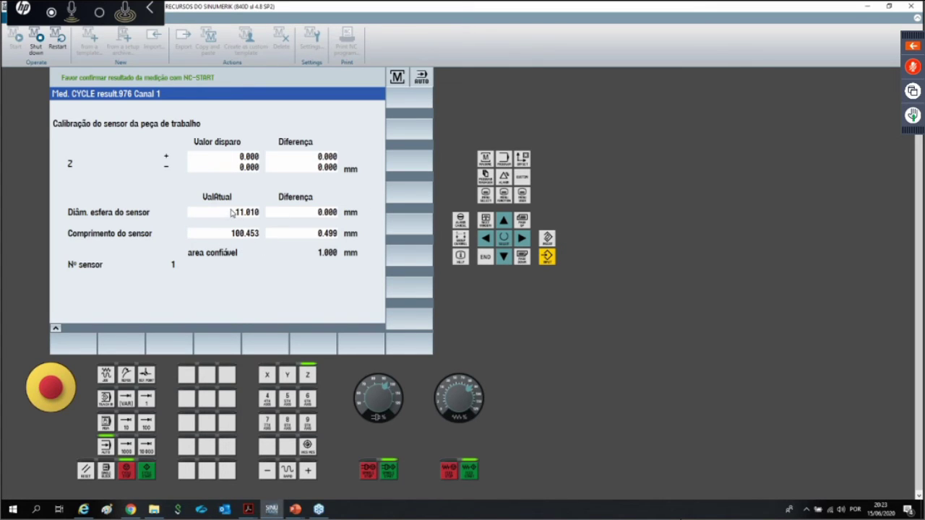
pyautogui.click(150, 471)
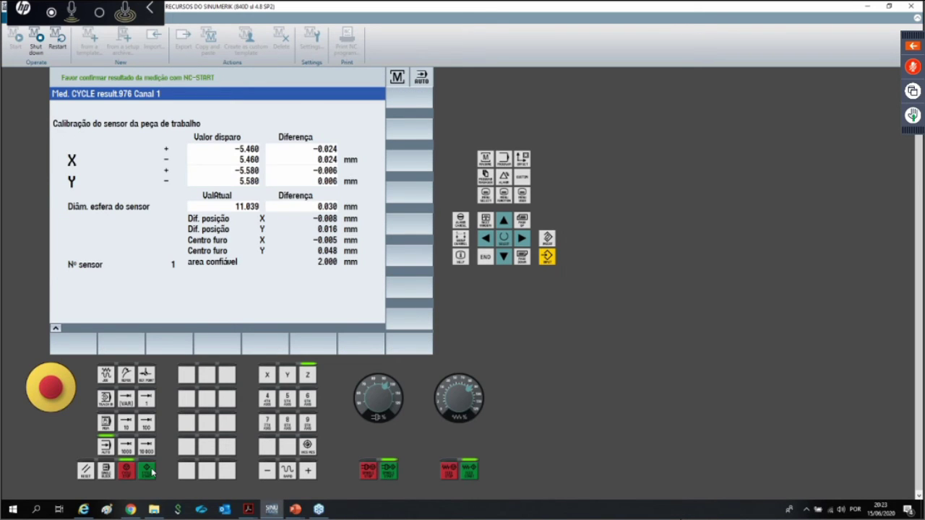
# Step: Check the probe's calibrated values in the tool list, return to the ring calibration result, and confirm it to finish the program
pyautogui.click(524, 160)
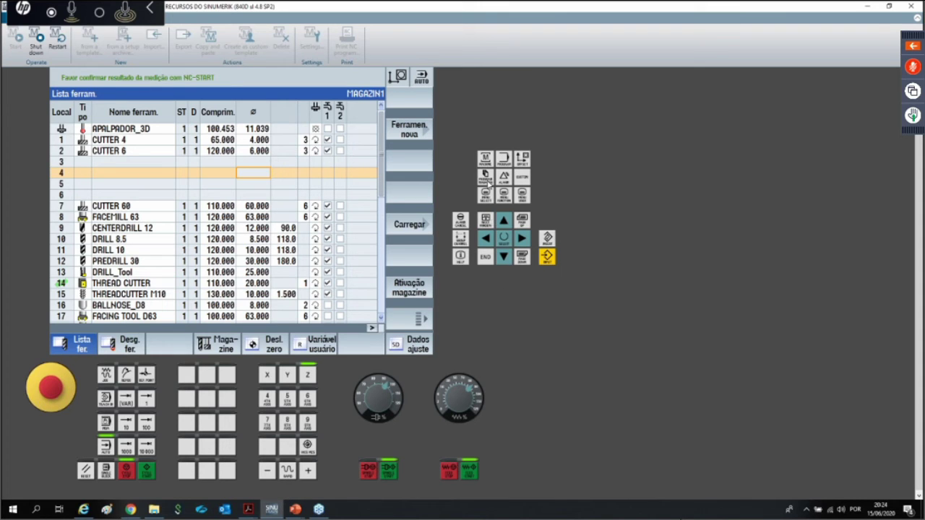
pyautogui.click(485, 159)
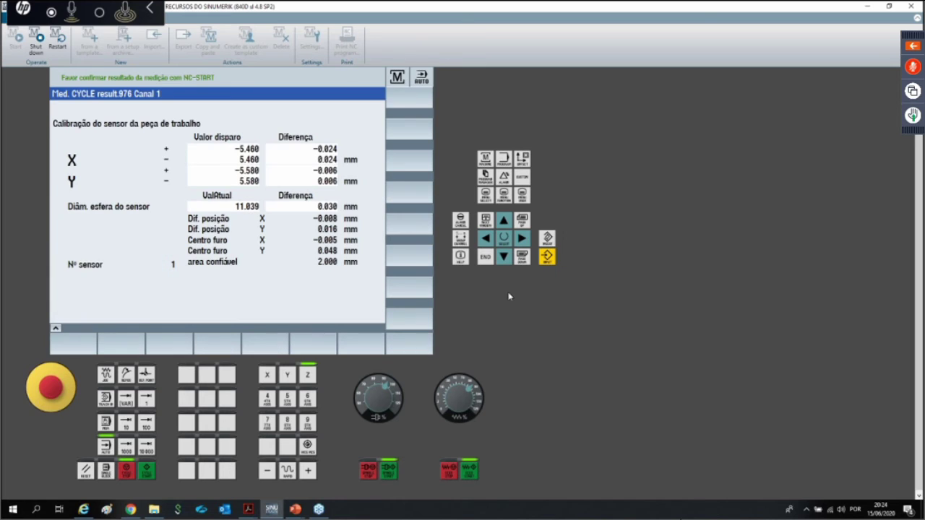
pyautogui.click(148, 471)
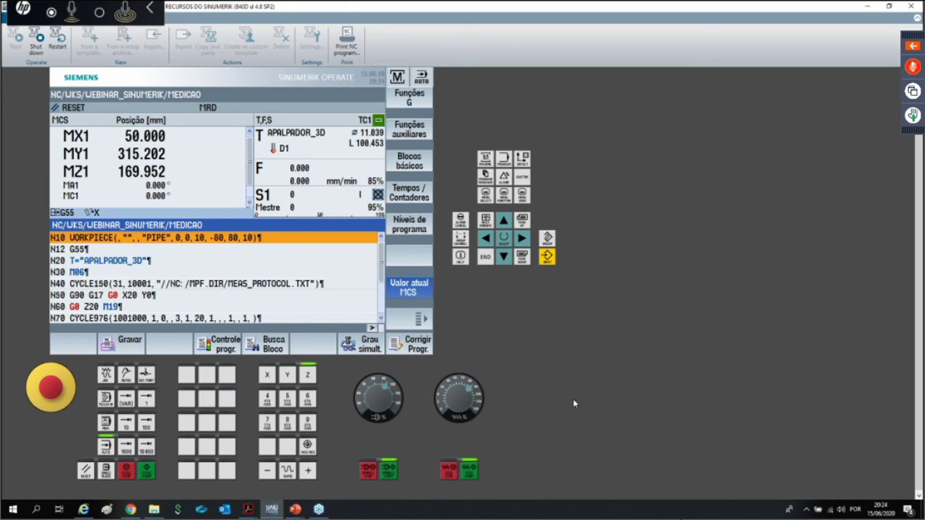
# Step: Switch to the PowerPoint slideshow, show the "Funções e Ciclos !" slide, and return to SinuTrain
pyautogui.hotkey('alt', 'Tab')
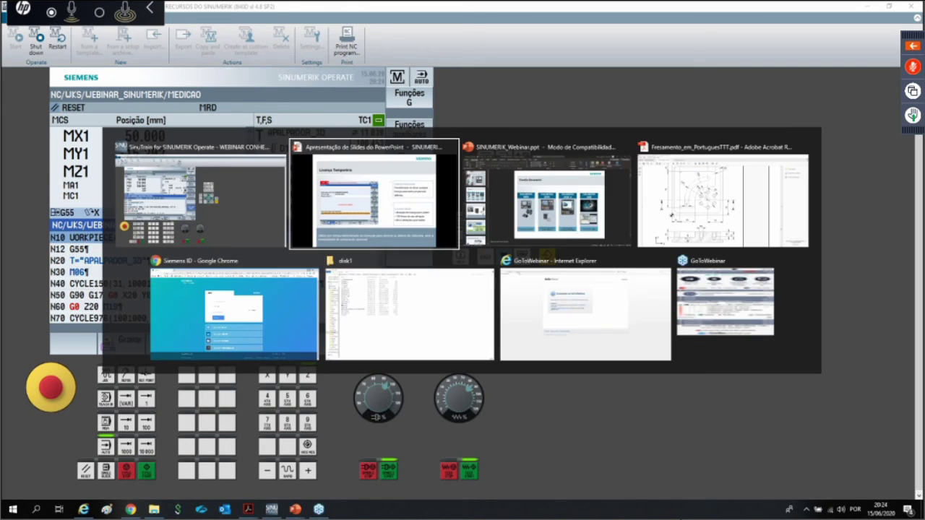
pyautogui.press('Right')
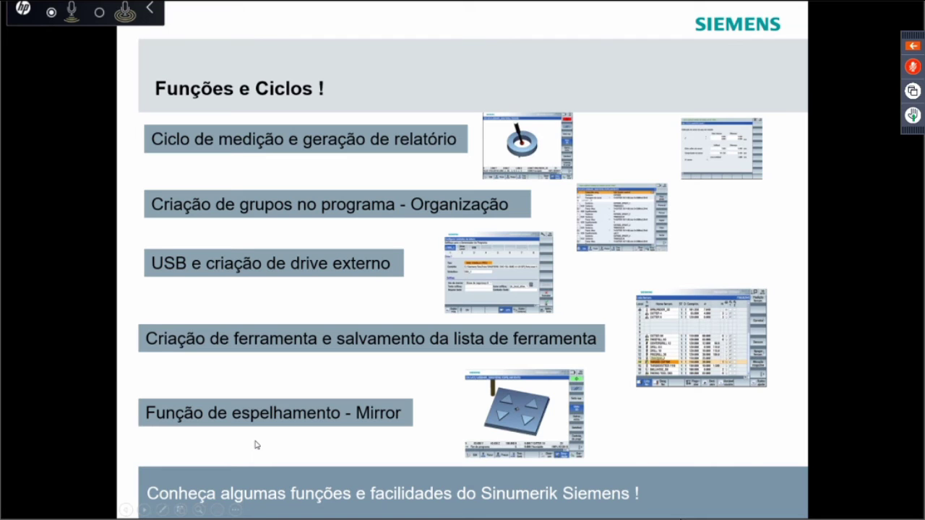
pyautogui.hotkey('alt', 'Tab')
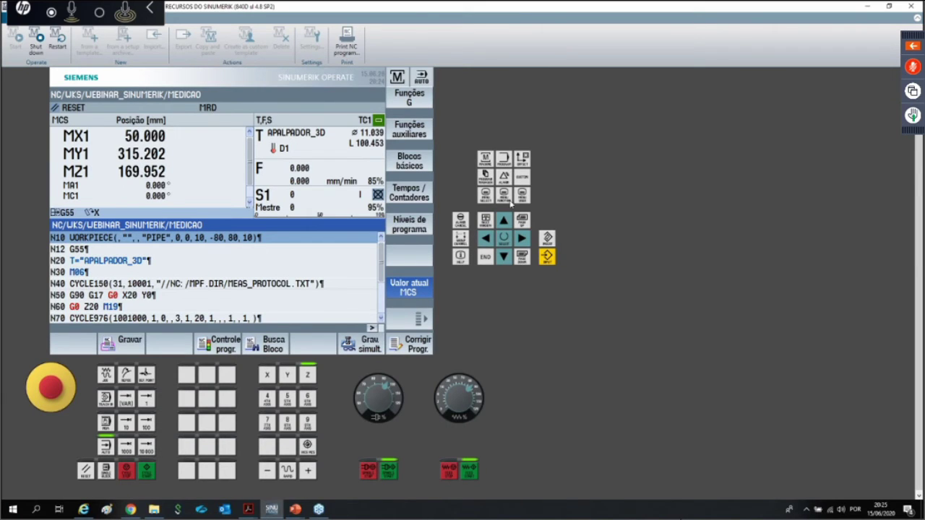
# Step: Copy the C9F_2 program from the USB drive into the Programas peças folder of the NC memory
pyautogui.click(486, 177)
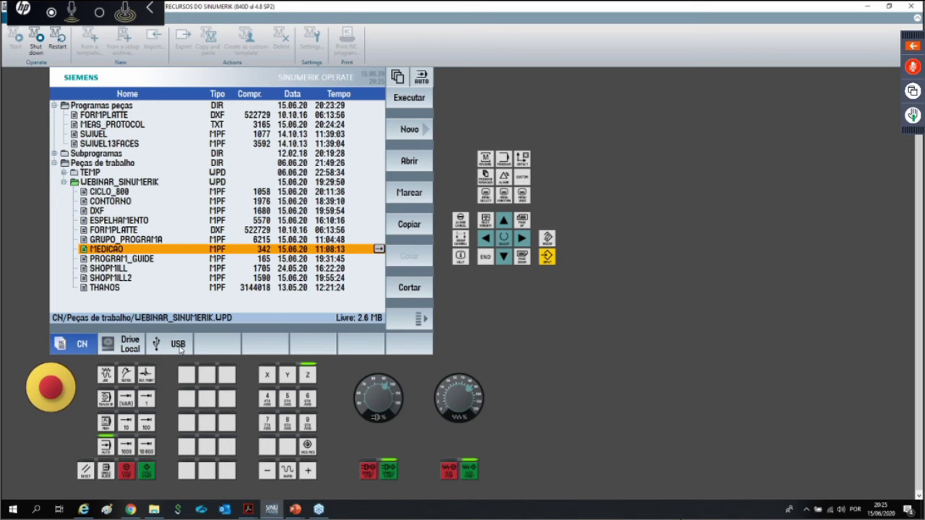
pyautogui.click(178, 345)
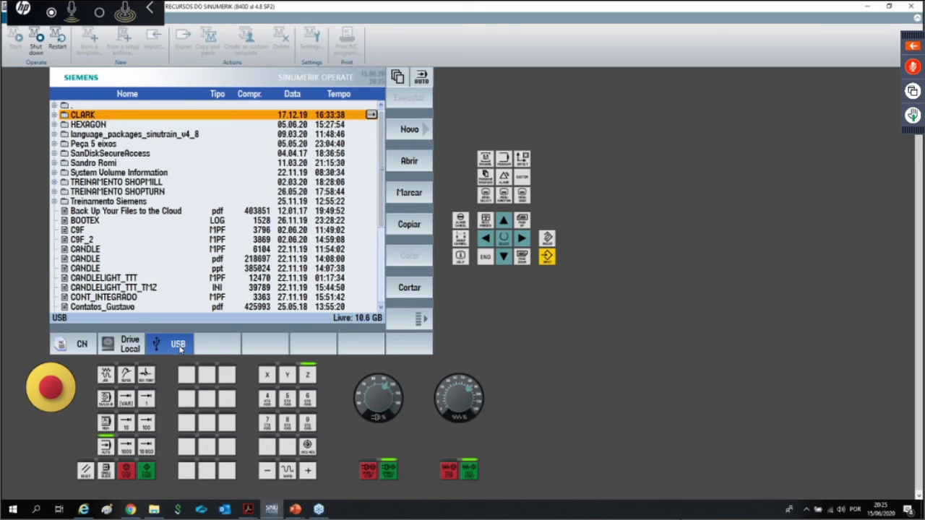
pyautogui.click(99, 240)
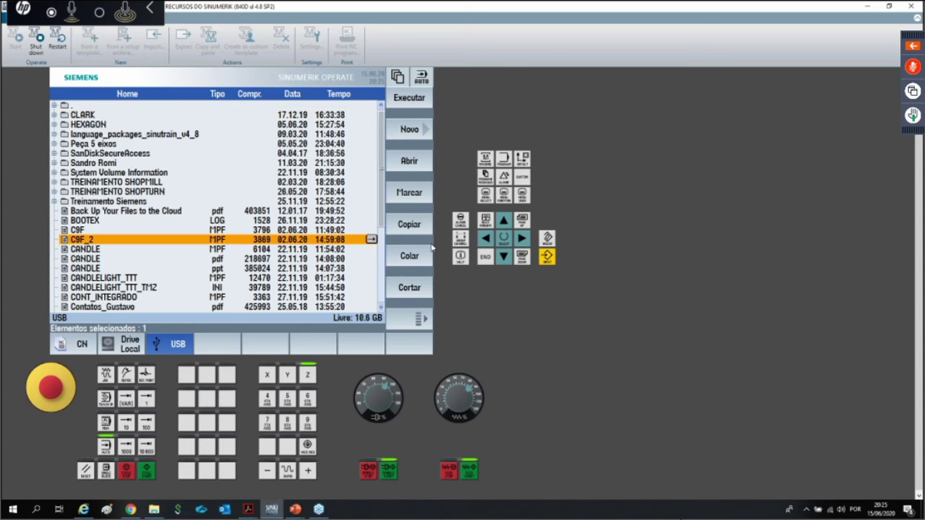
pyautogui.click(76, 344)
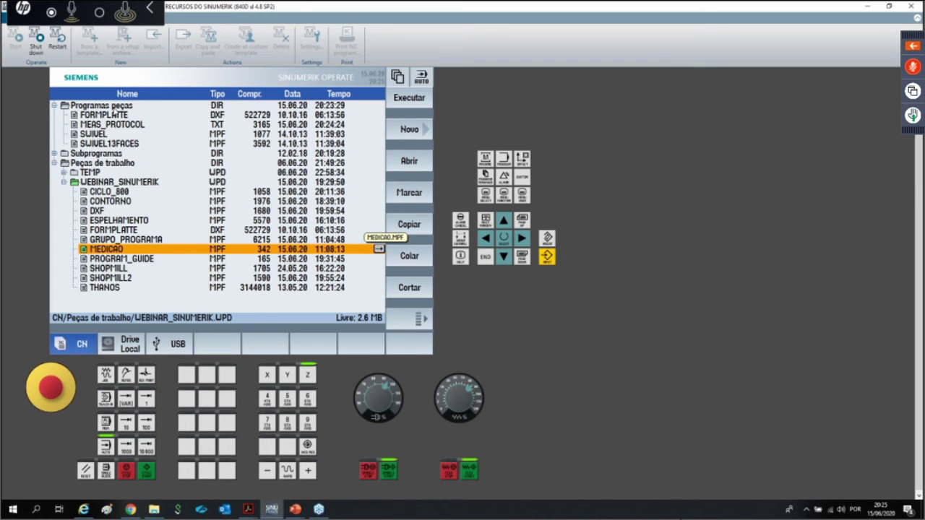
pyautogui.click(116, 109)
pyautogui.click(424, 257)
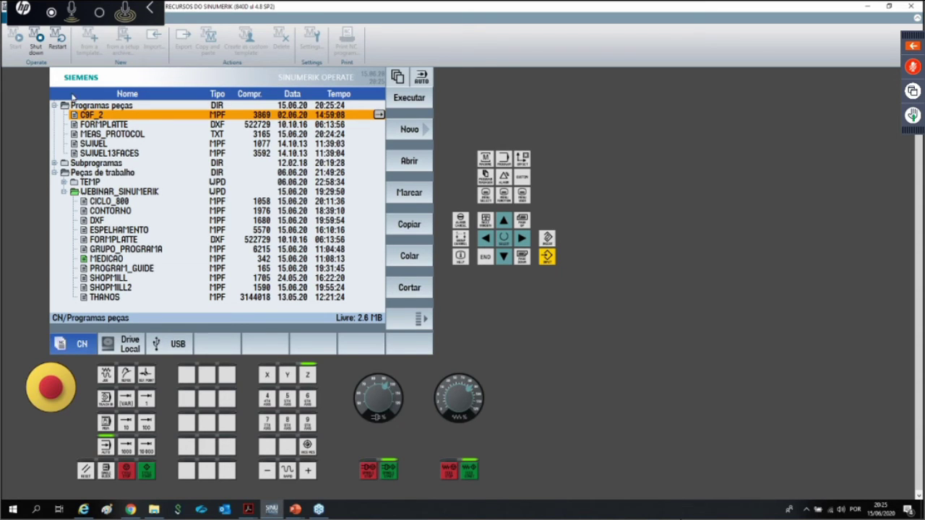
# Step: Try to copy C9F_2 from Programas peças back to the USB drive, and cancel the overwrite request
pyautogui.click(409, 225)
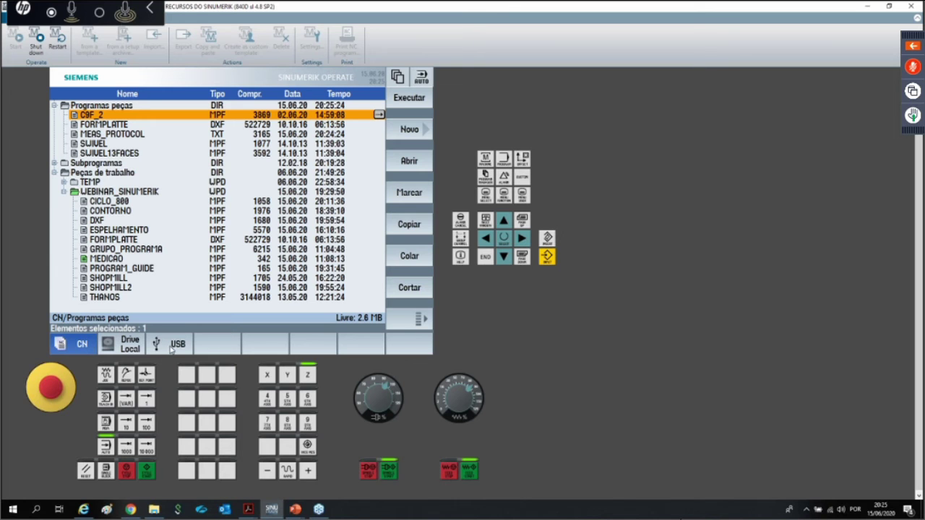
pyautogui.click(172, 346)
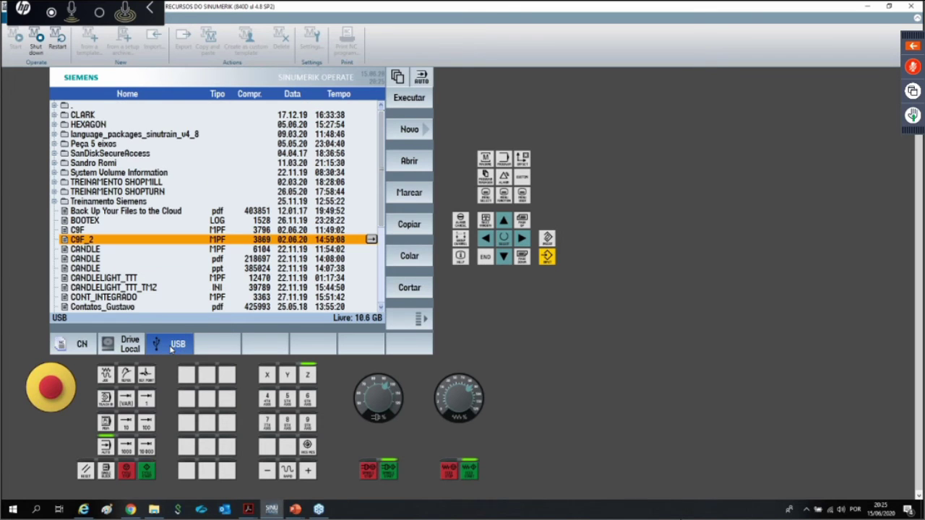
pyautogui.click(410, 256)
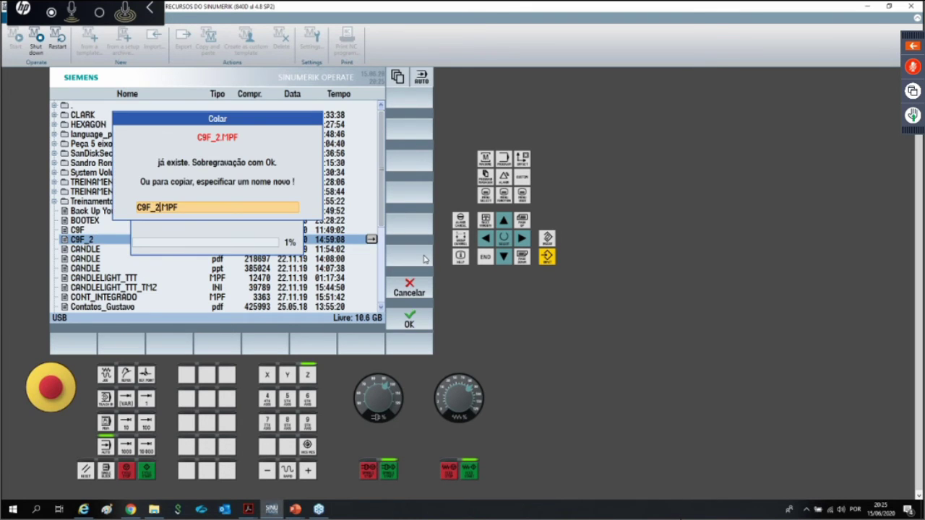
pyautogui.click(409, 286)
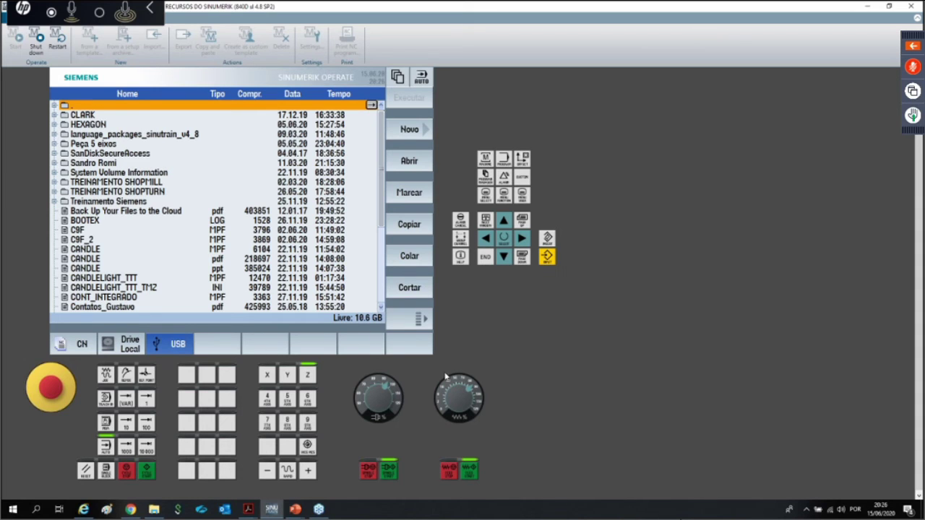
pyautogui.click(486, 195)
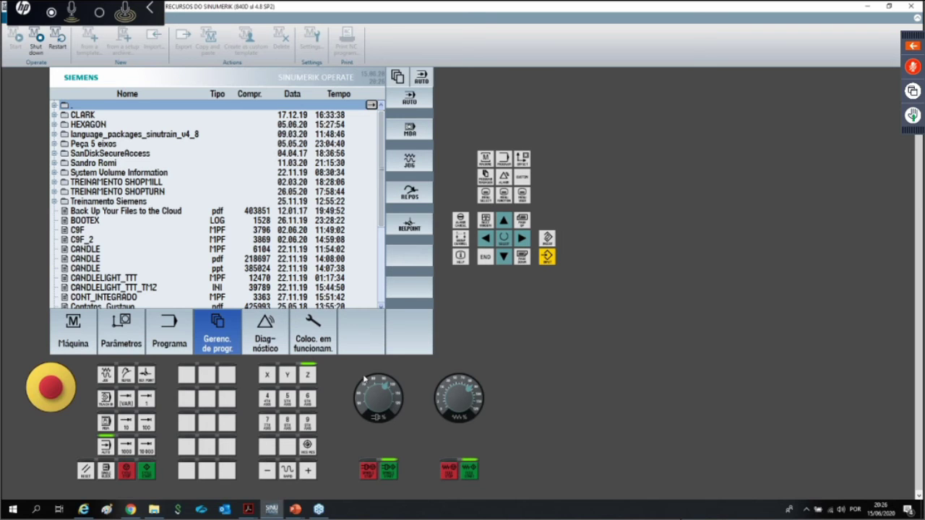
pyautogui.click(316, 340)
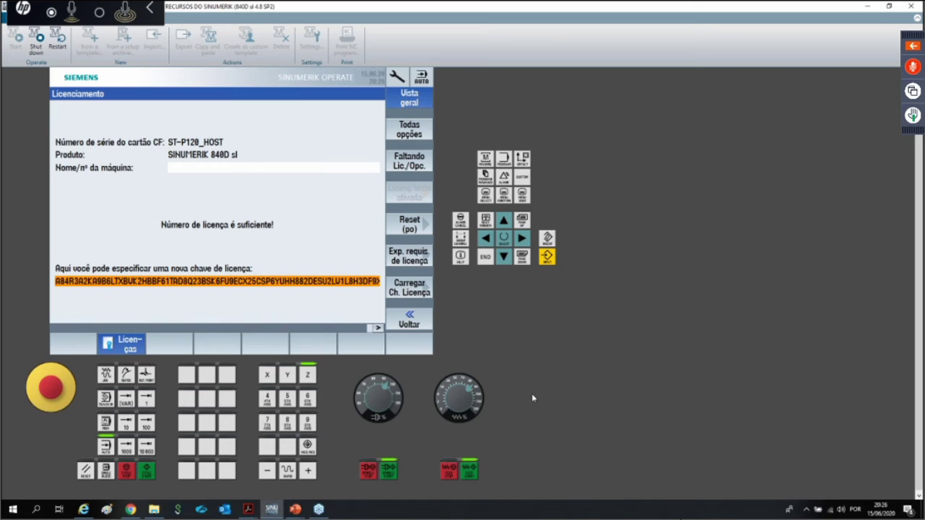
pyautogui.click(419, 325)
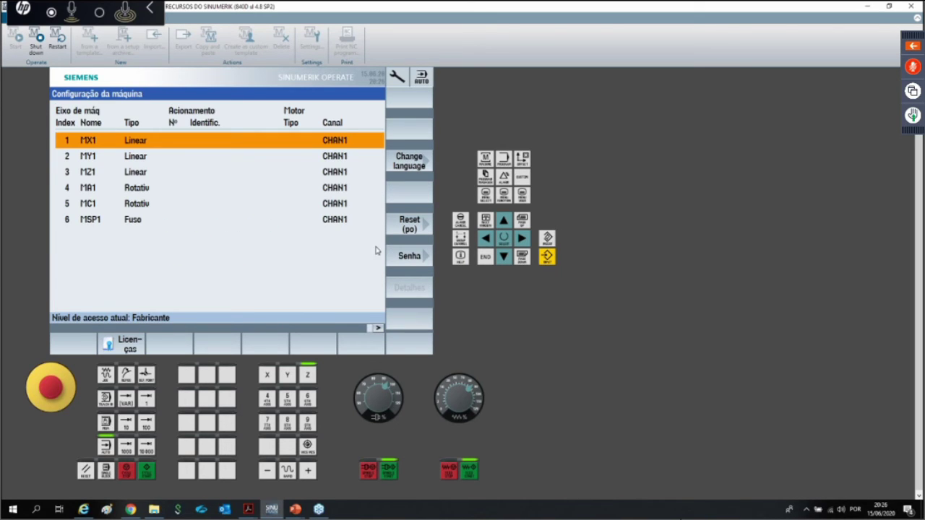
pyautogui.click(485, 176)
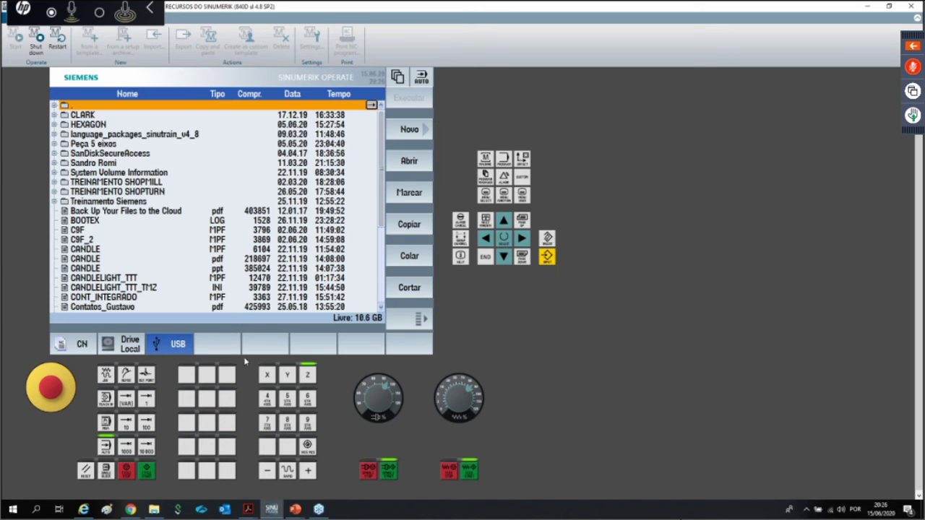
# Step: Open the logical drives configuration (Drives lógicos) in the HMI section of the commissioning area
pyautogui.click(484, 196)
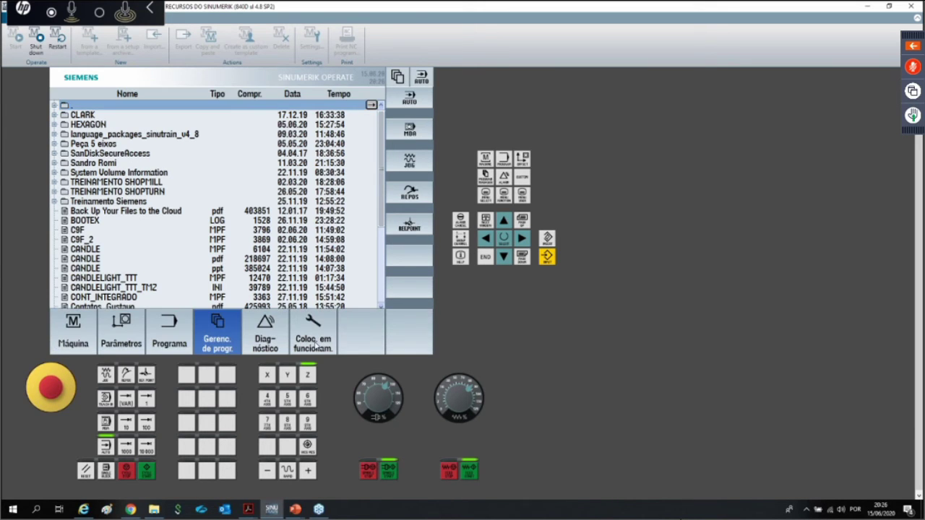
pyautogui.click(315, 344)
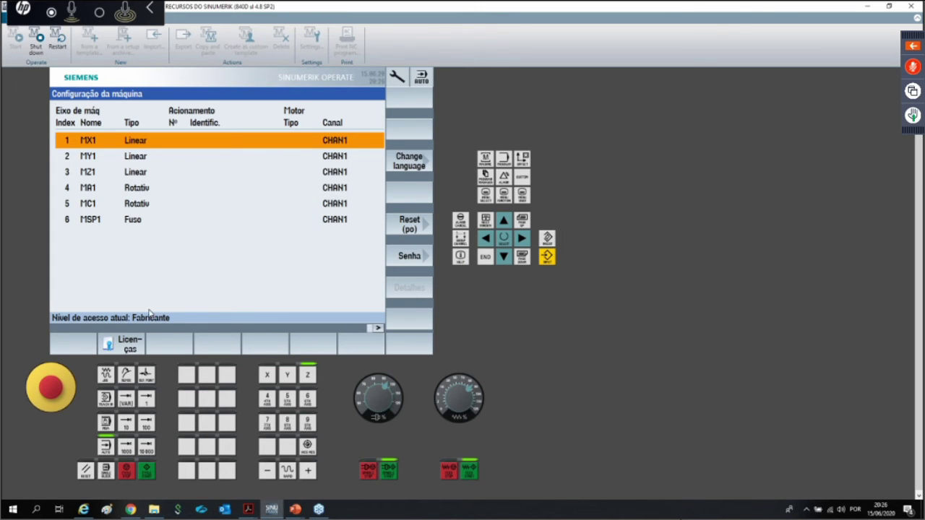
pyautogui.click(378, 329)
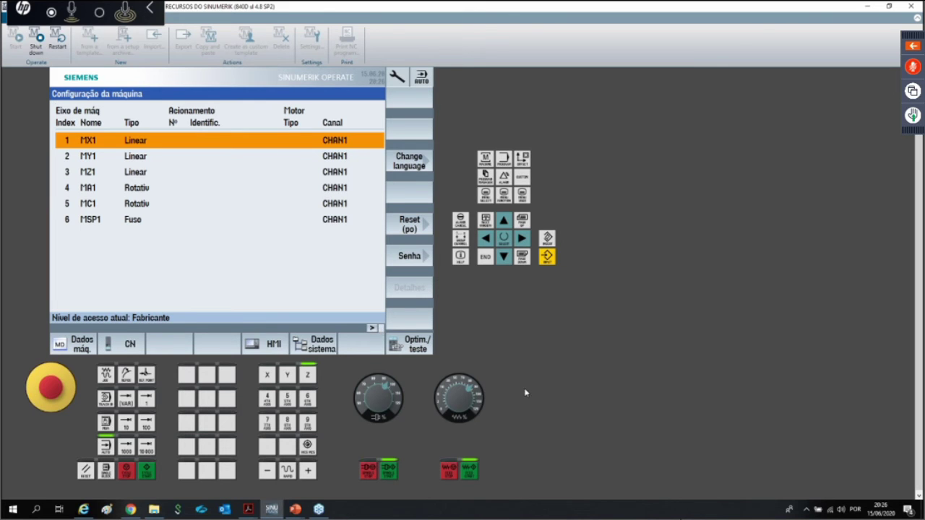
pyautogui.click(265, 348)
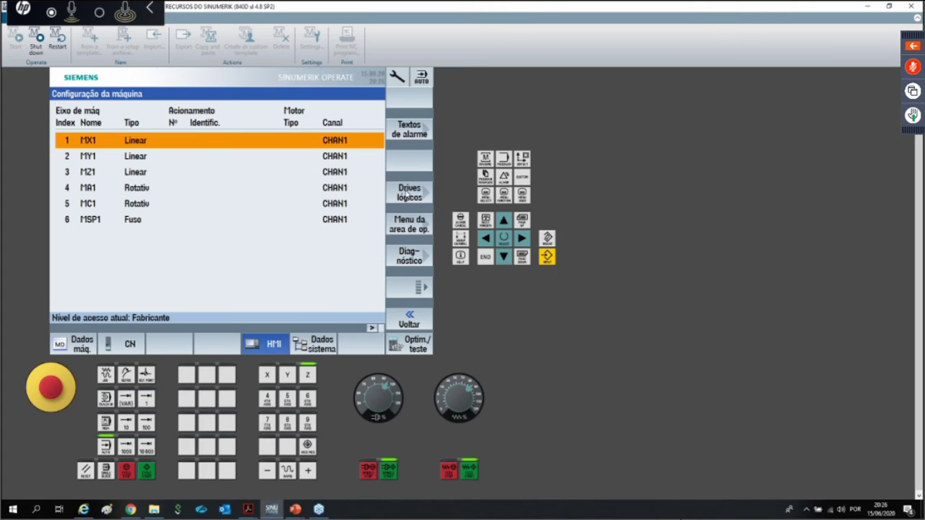
pyautogui.click(408, 194)
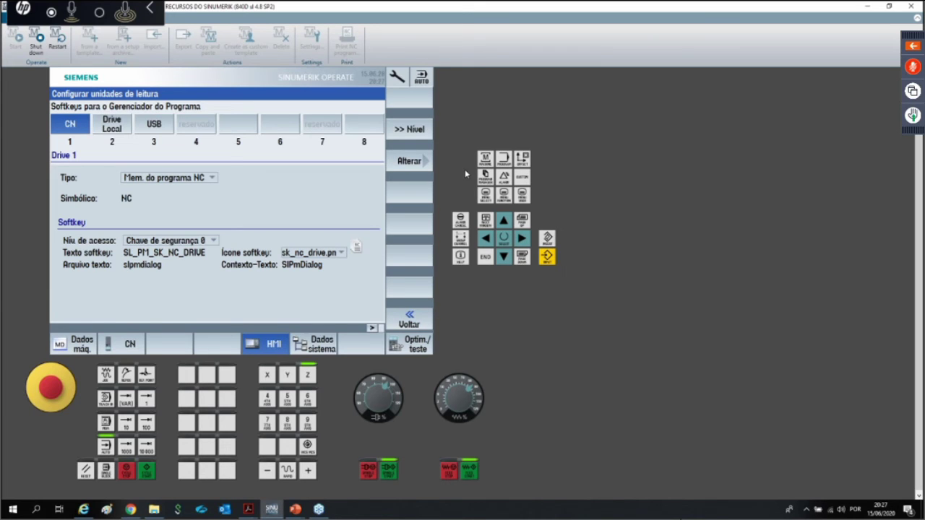
pyautogui.click(413, 165)
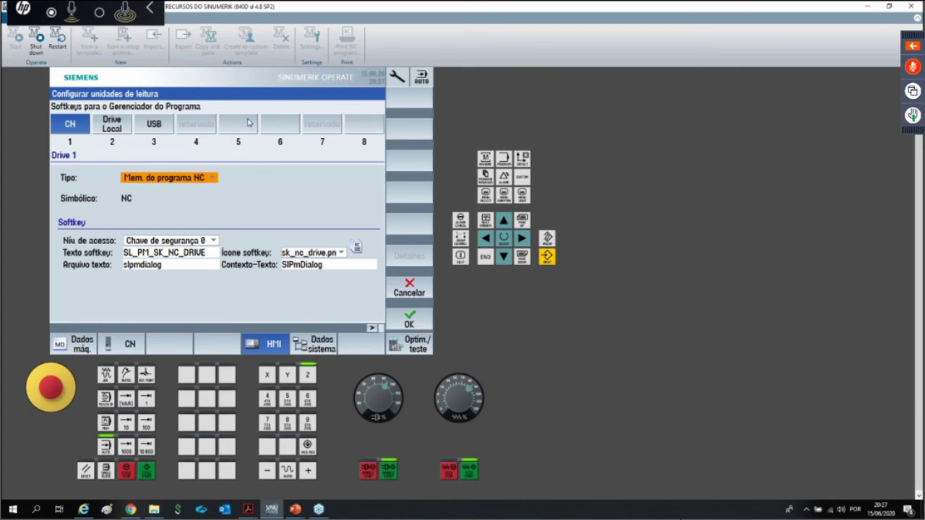
pyautogui.click(214, 178)
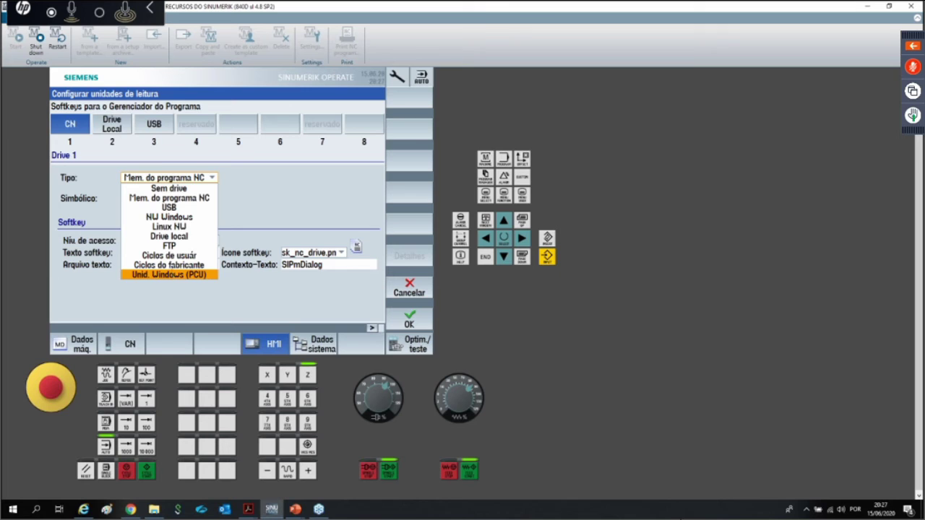
pyautogui.click(180, 275)
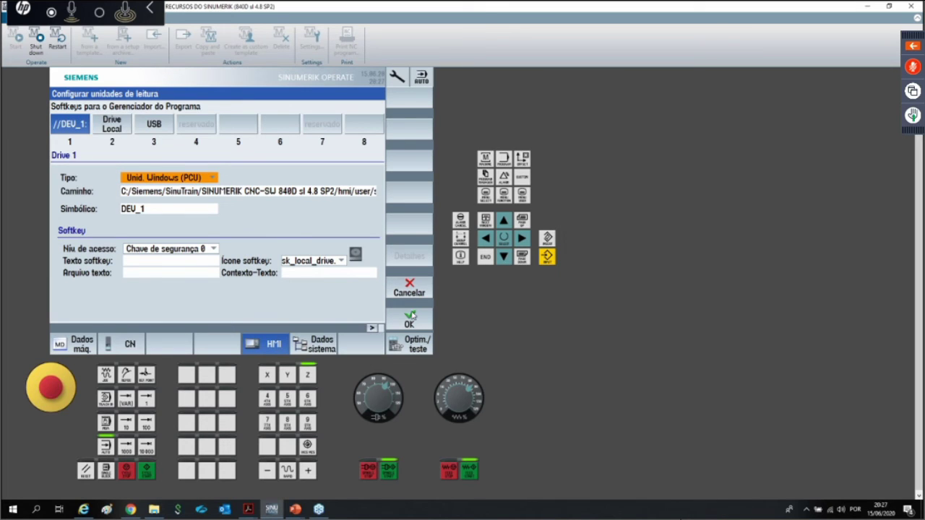
pyautogui.click(409, 289)
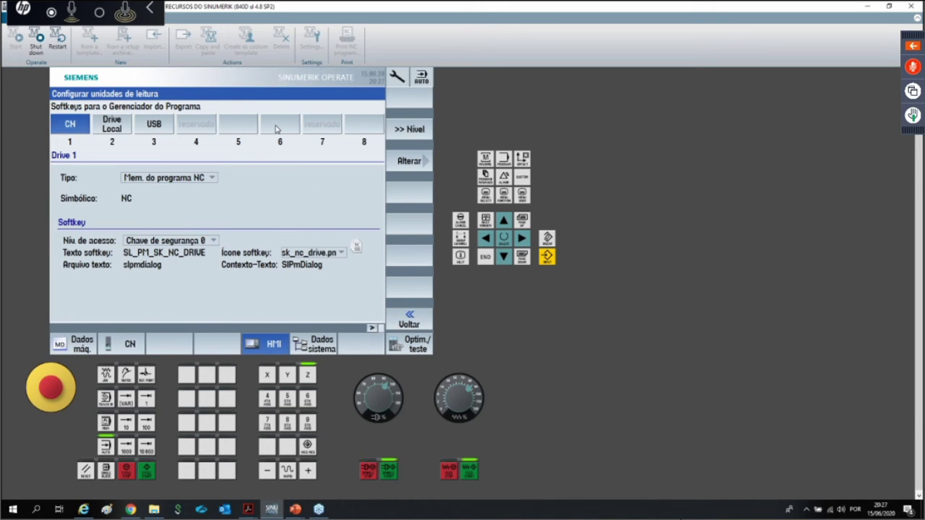
# Step: Put drive 5 into edit mode and set its type to Unid. Windows (PCU)
pyautogui.click(277, 128)
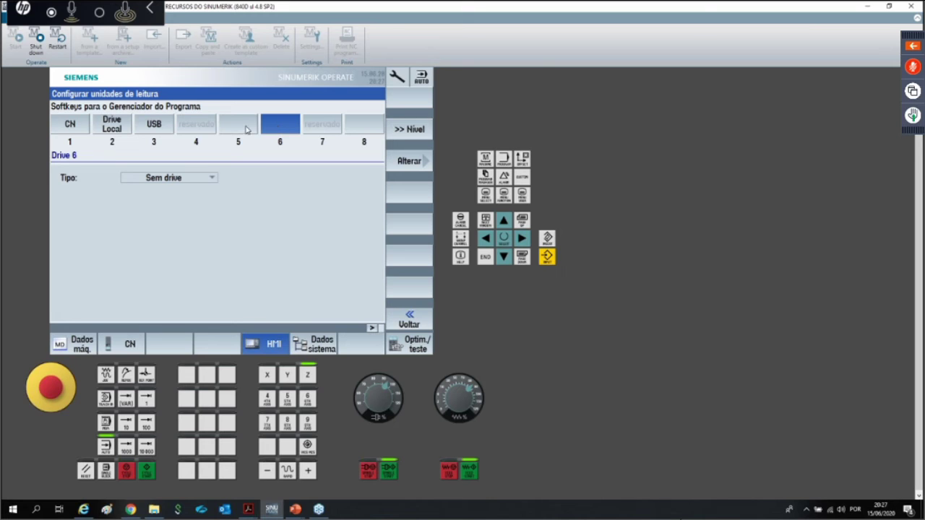
pyautogui.click(248, 128)
pyautogui.click(284, 129)
pyautogui.click(235, 129)
pyautogui.click(266, 130)
pyautogui.click(247, 132)
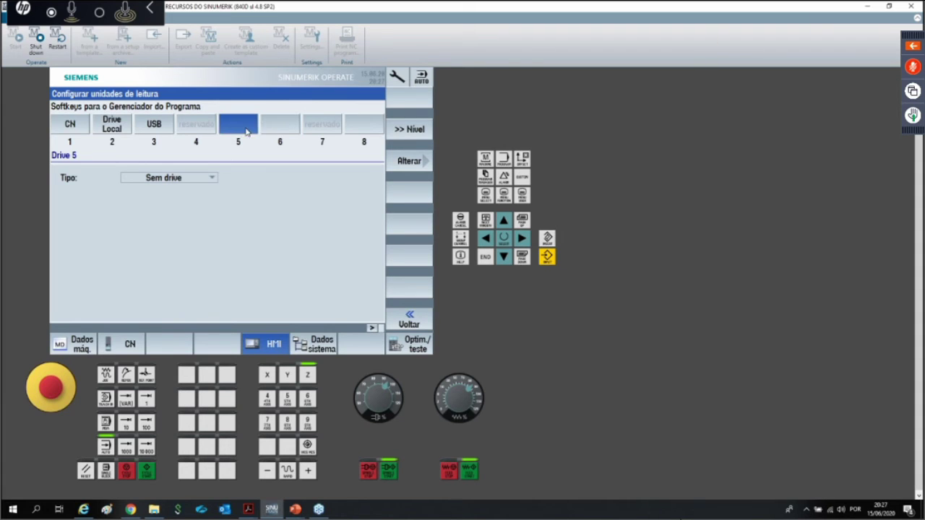
pyautogui.click(411, 166)
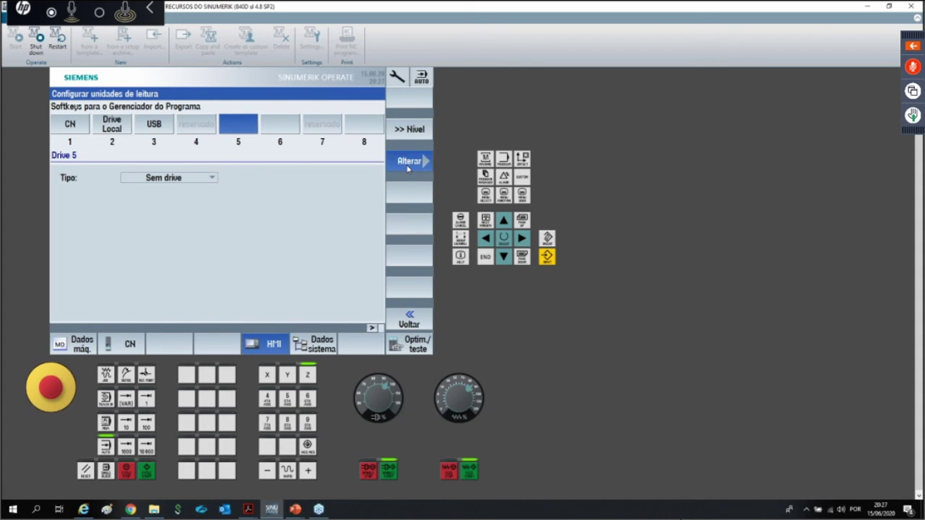
pyautogui.click(212, 180)
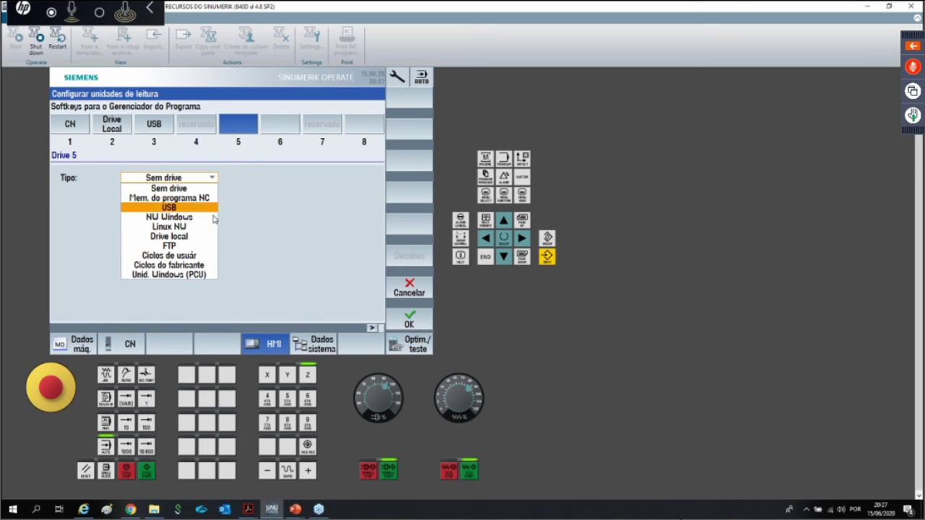
pyautogui.click(165, 274)
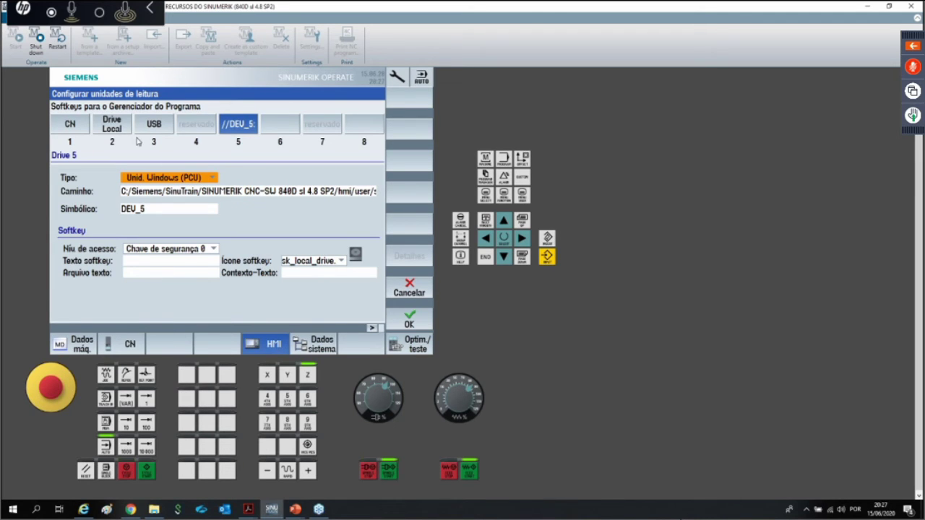
# Step: Shorten the path of drive 5 to C:
pyautogui.click(281, 192)
pyautogui.click(288, 192)
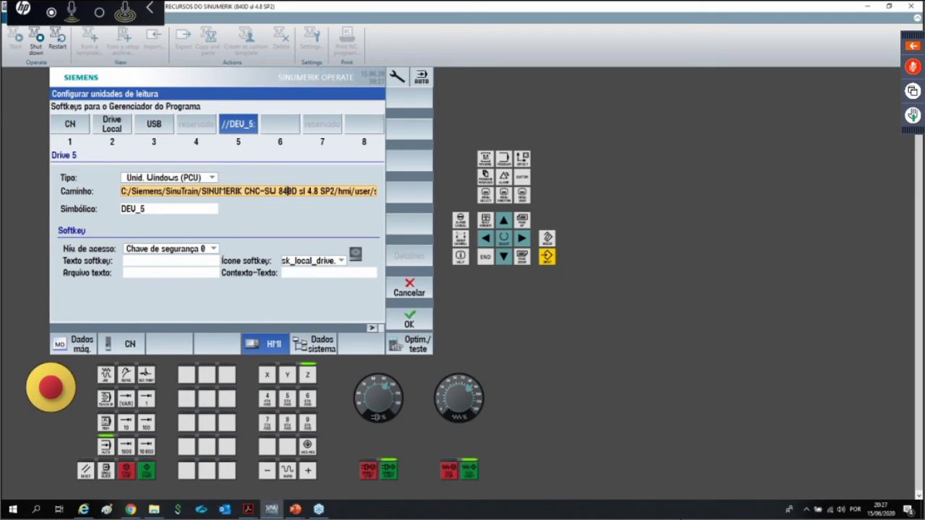
pyautogui.press('BackSpace')
pyautogui.press('BackSpace')
pyautogui.press('BackSpace')
pyautogui.press('BackSpace')
pyautogui.press('BackSpace')
pyautogui.press('BackSpace')
pyautogui.press('BackSpace')
pyautogui.press('BackSpace')
pyautogui.press('BackSpace')
pyautogui.press('BackSpace')
pyautogui.press('BackSpace')
pyautogui.press('BackSpace')
pyautogui.press('BackSpace')
pyautogui.press('BackSpace')
pyautogui.press('BackSpace')
pyautogui.press('BackSpace')
pyautogui.press('BackSpace')
pyautogui.press('BackSpace')
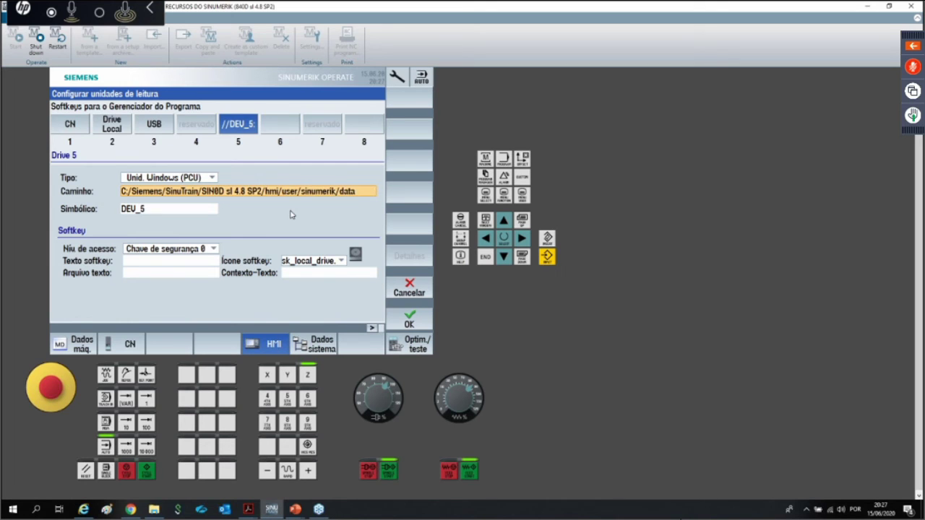
pyautogui.press('Right')
pyautogui.press('Right')
pyautogui.press('Right')
pyautogui.press('Right')
pyautogui.press('Right')
pyautogui.press('Right')
pyautogui.press('Right')
pyautogui.press('Right')
pyautogui.press('Right')
pyautogui.press('Right')
pyautogui.press('Right')
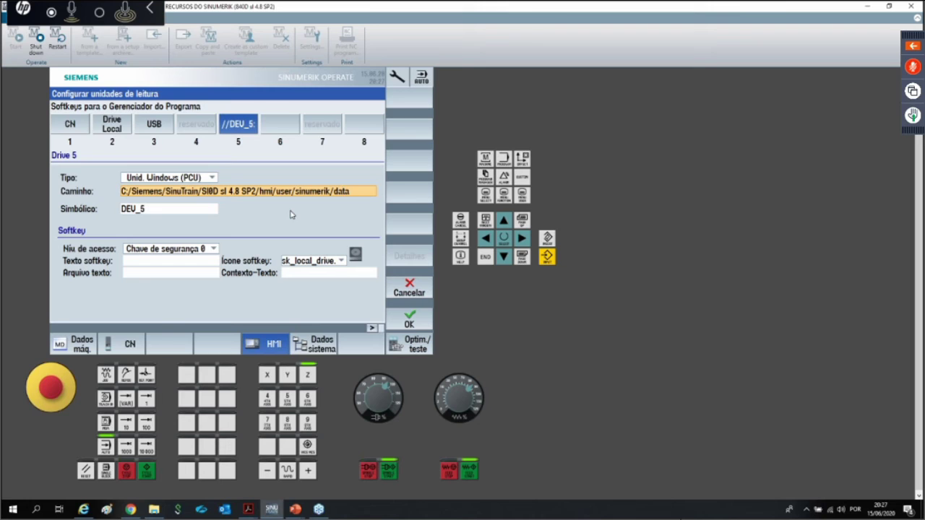
pyautogui.press('BackSpace')
pyautogui.press('BackSpace')
pyautogui.press('BackSpace')
pyautogui.press('BackSpace')
pyautogui.press('BackSpace')
pyautogui.press('BackSpace')
pyautogui.press('BackSpace')
pyautogui.press('BackSpace')
pyautogui.press('BackSpace')
pyautogui.press('BackSpace')
pyautogui.press('BackSpace')
pyautogui.press('BackSpace')
pyautogui.press('BackSpace')
pyautogui.press('BackSpace')
pyautogui.press('BackSpace')
pyautogui.press('BackSpace')
pyautogui.press('BackSpace')
pyautogui.press('BackSpace')
pyautogui.press('BackSpace')
pyautogui.press('BackSpace')
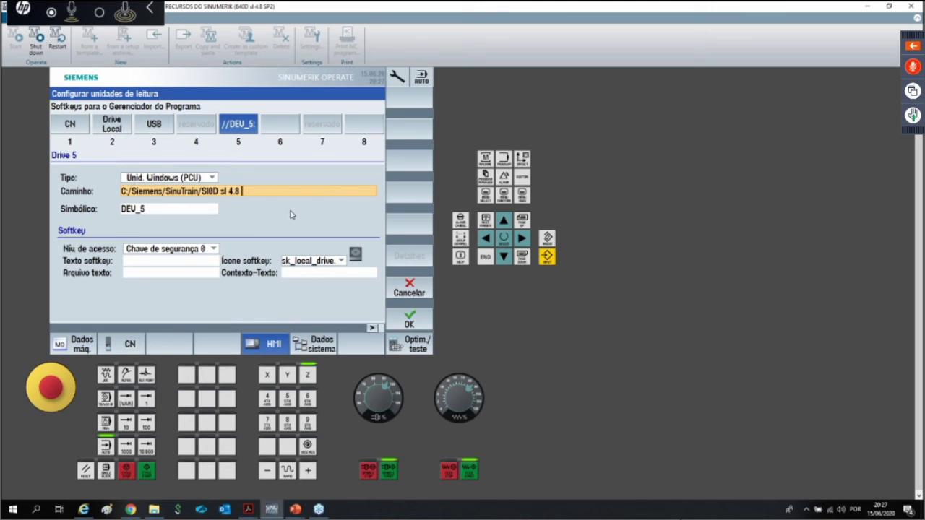
pyautogui.press('BackSpace')
pyautogui.press('BackSpace')
pyautogui.press('BackSpace')
pyautogui.press('BackSpace')
pyautogui.press('BackSpace')
pyautogui.press('BackSpace')
pyautogui.press('BackSpace')
pyautogui.press('BackSpace')
pyautogui.press('BackSpace')
pyautogui.press('BackSpace')
pyautogui.press('BackSpace')
pyautogui.press('BackSpace')
pyautogui.press('BackSpace')
pyautogui.press('BackSpace')
pyautogui.press('BackSpace')
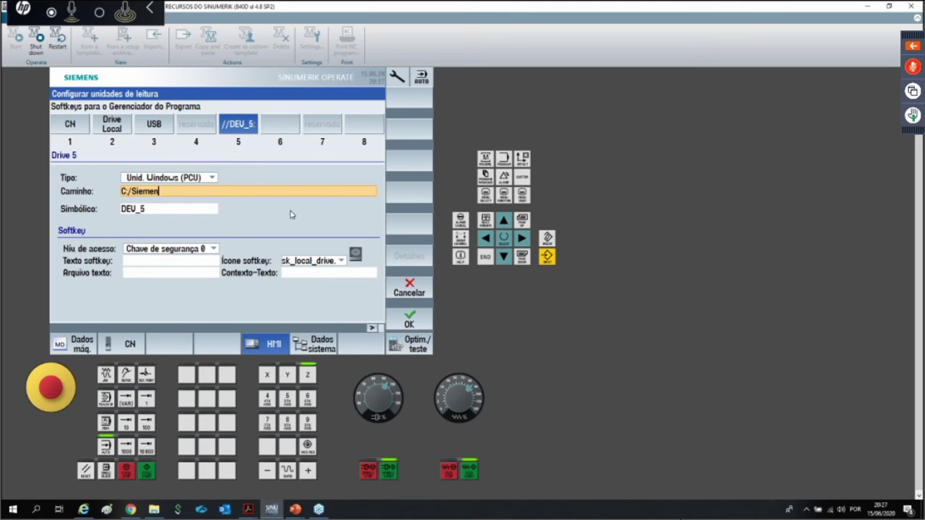
pyautogui.press('BackSpace')
pyautogui.press('BackSpace')
# Step: Enter C: as the symbolic name of drive 5 and keep its access level at Chave de segurança 0
pyautogui.click(156, 207)
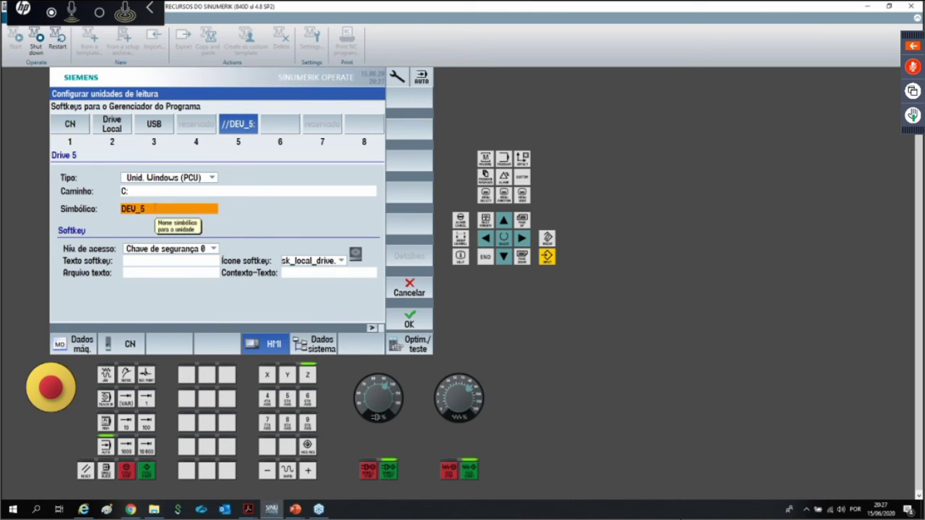
pyautogui.press('BackSpace')
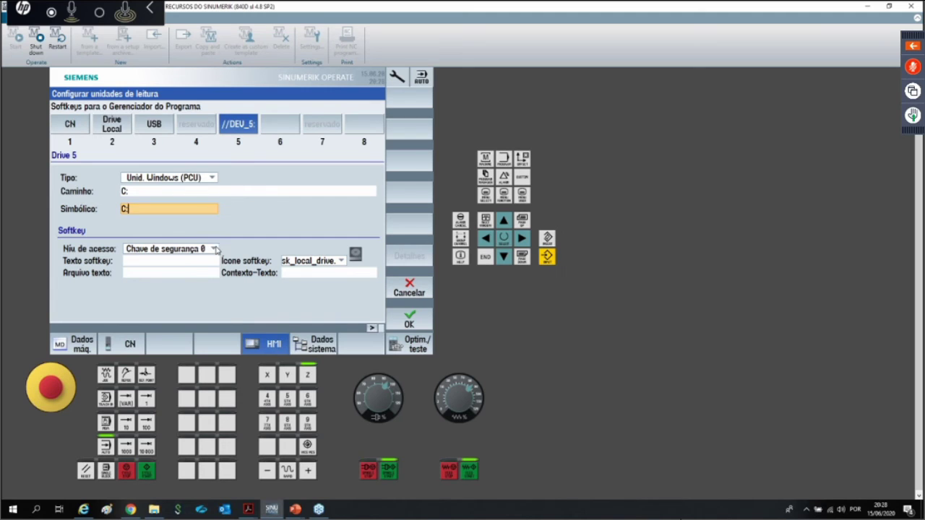
pyautogui.click(213, 249)
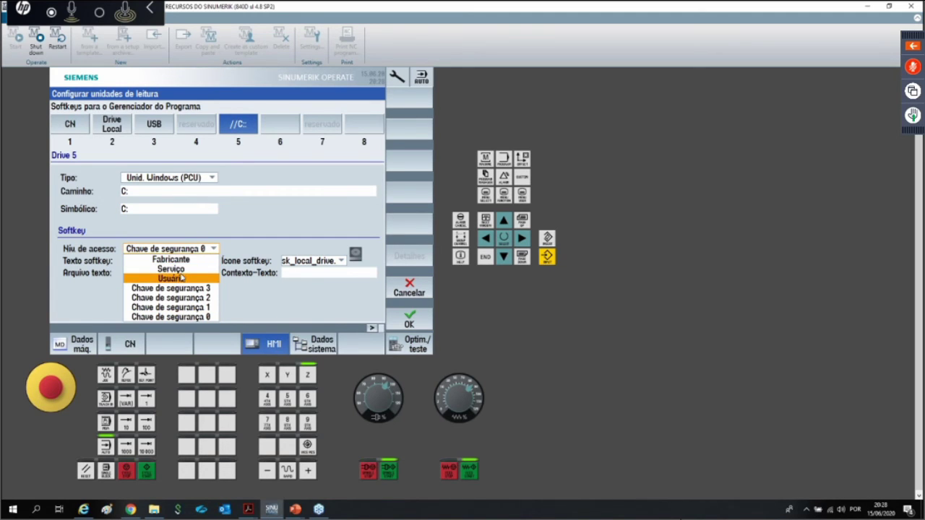
pyautogui.click(208, 250)
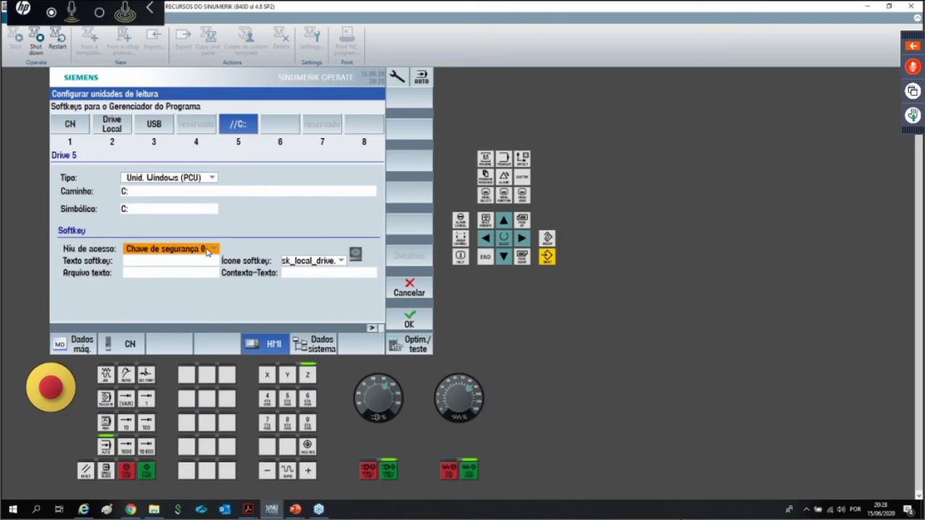
# Step: Try the network, USB and NoIcon options for drive 5's softkey icon, and settle on the sk_cycle_user icon
pyautogui.click(342, 262)
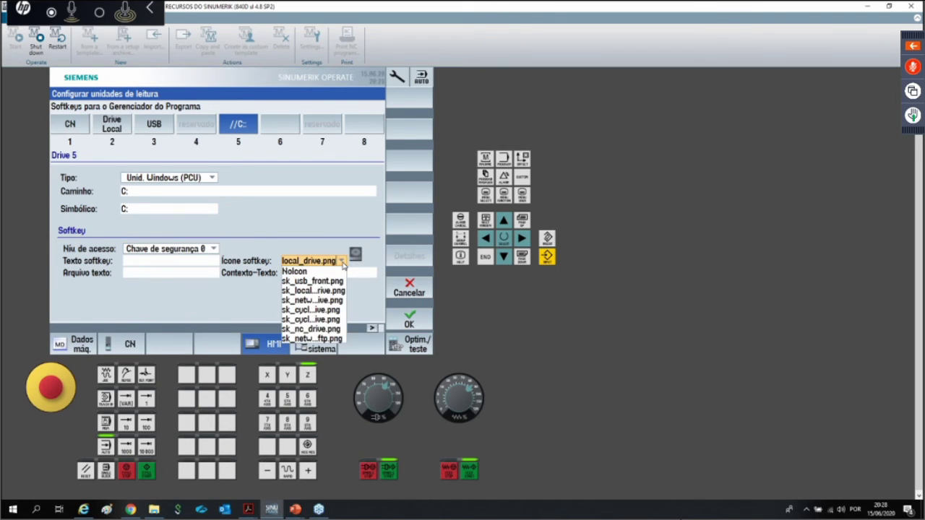
pyautogui.click(331, 300)
pyautogui.click(343, 262)
pyautogui.click(337, 280)
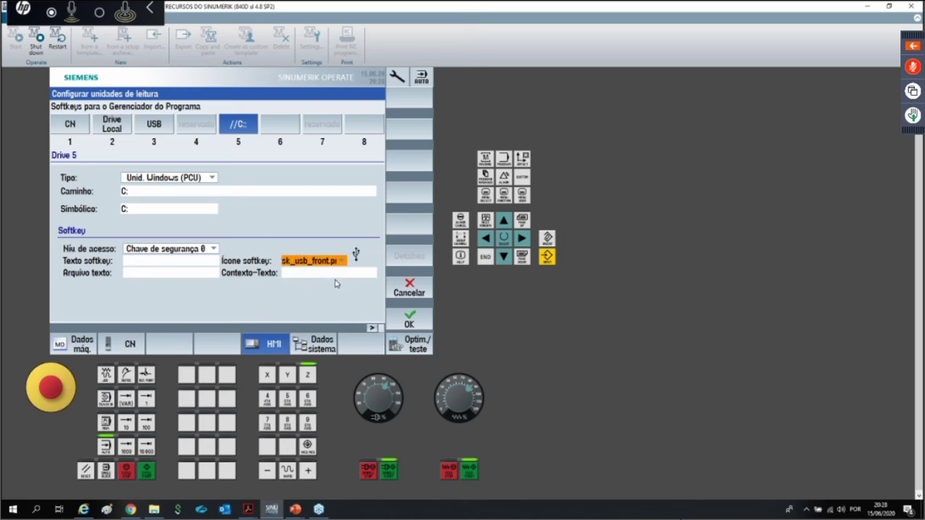
pyautogui.click(342, 261)
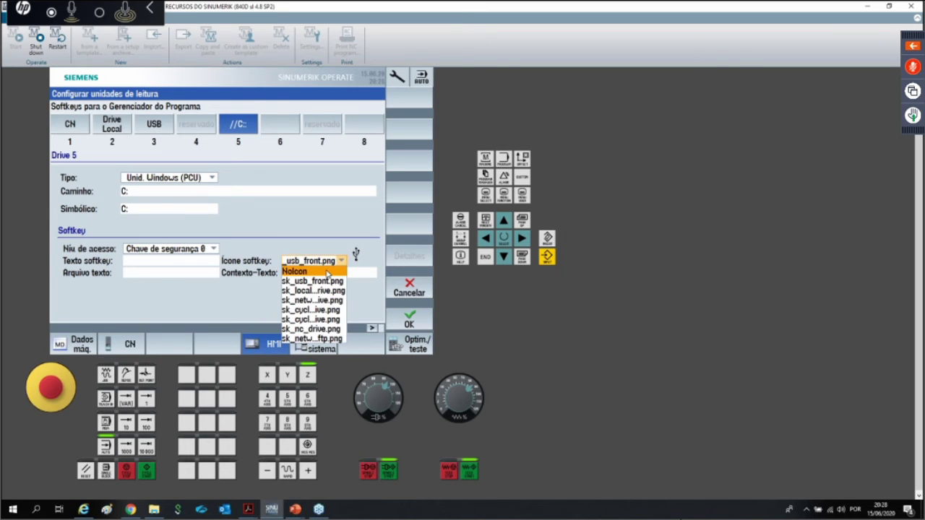
pyautogui.click(327, 271)
pyautogui.click(342, 261)
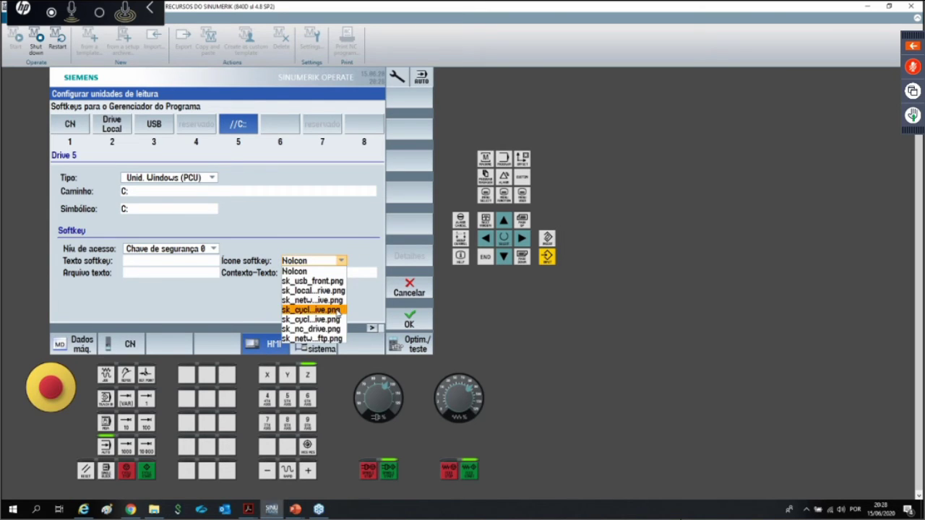
pyautogui.click(337, 311)
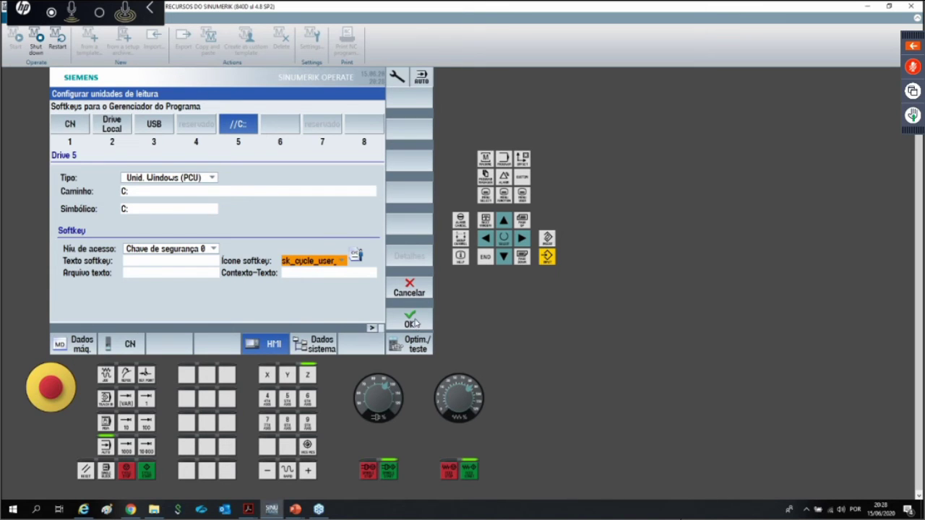
# Step: Try to save drive 5 with C: and with C as its symbolic name
pyautogui.click(410, 321)
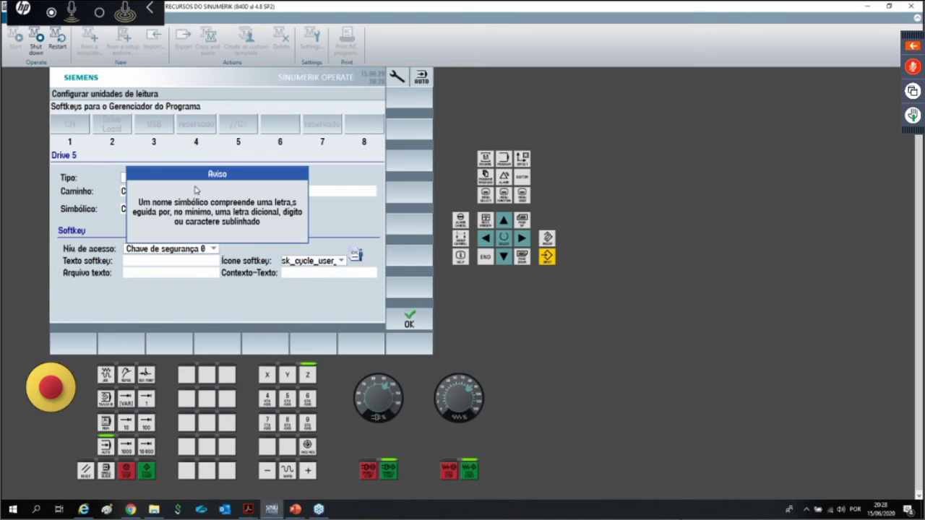
pyautogui.click(409, 319)
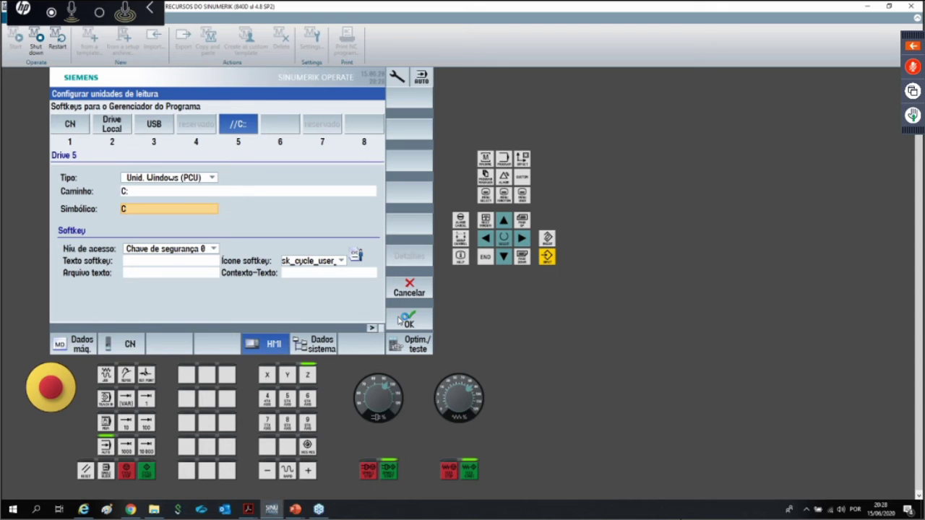
pyautogui.click(399, 320)
pyautogui.click(399, 321)
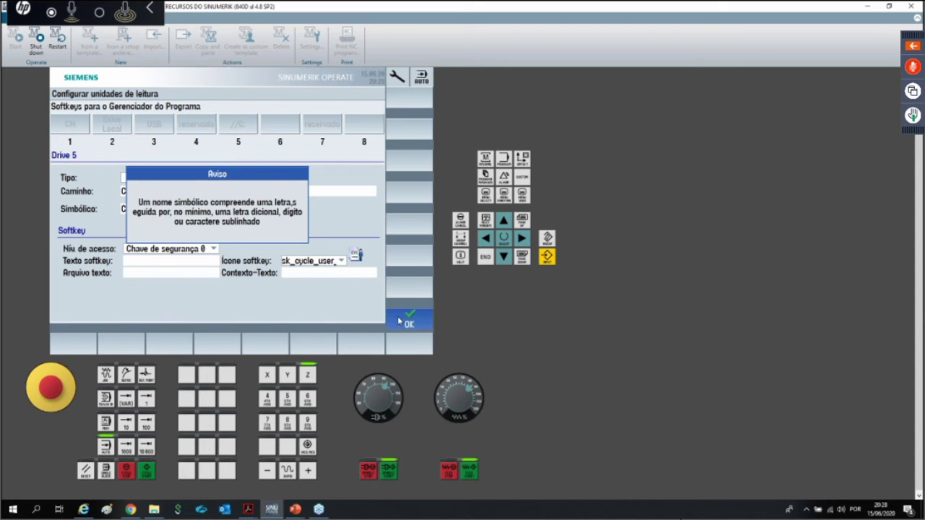
# Step: Set drive 5's symbolic name to drivec and save the drive configuration
pyautogui.write('drivec')
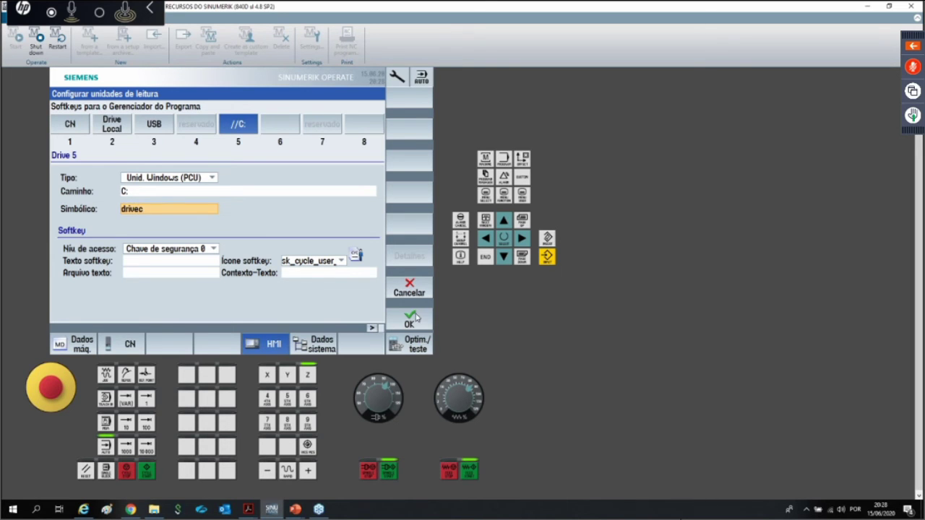
pyautogui.click(417, 318)
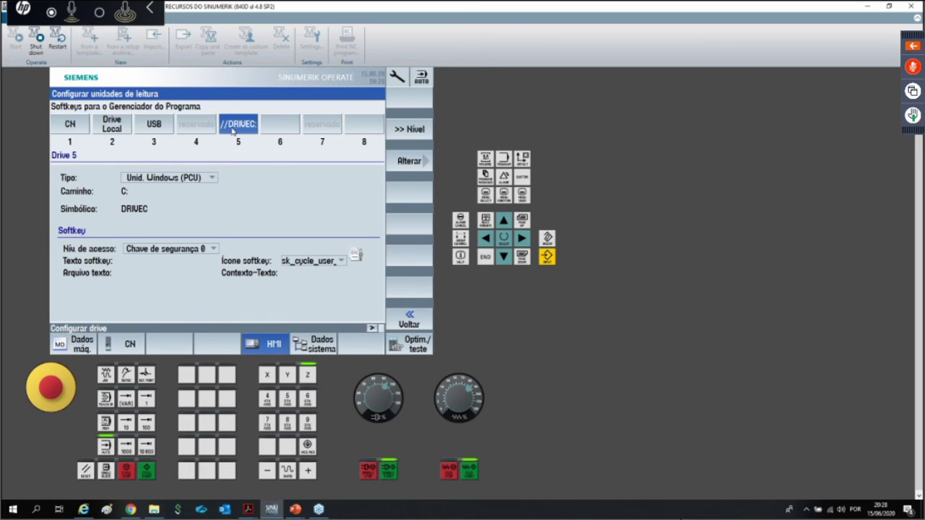
# Step: Open the new DRIVEC drive in the program manager and look through the folders of the C: drive
pyautogui.click(485, 177)
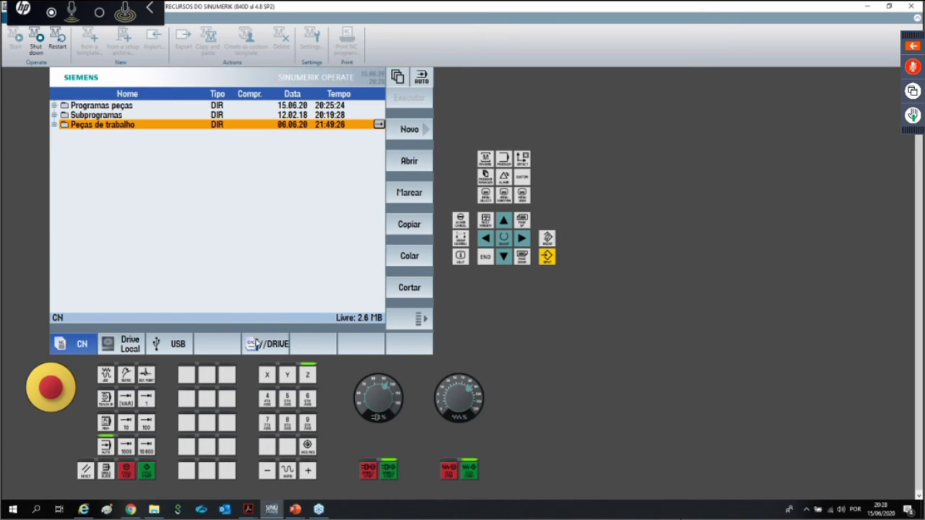
pyautogui.click(267, 347)
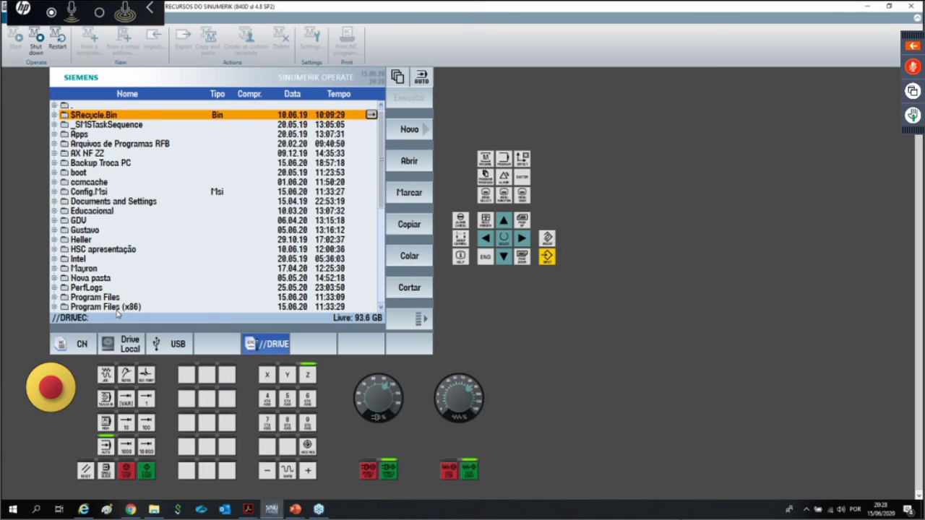
pyautogui.scroll(-2, 119, 295)
pyautogui.scroll(-2, 117, 292)
pyautogui.scroll(3, 113, 273)
pyautogui.scroll(-1, 113, 273)
pyautogui.scroll(-5, 113, 273)
pyautogui.scroll(7, 113, 273)
pyautogui.scroll(-7, 113, 273)
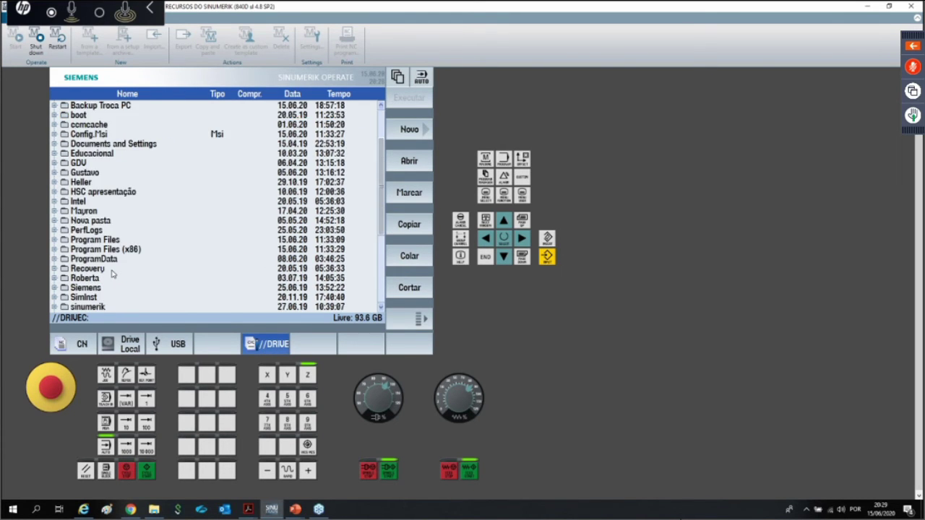
pyautogui.scroll(5, 113, 273)
pyautogui.scroll(2, 112, 273)
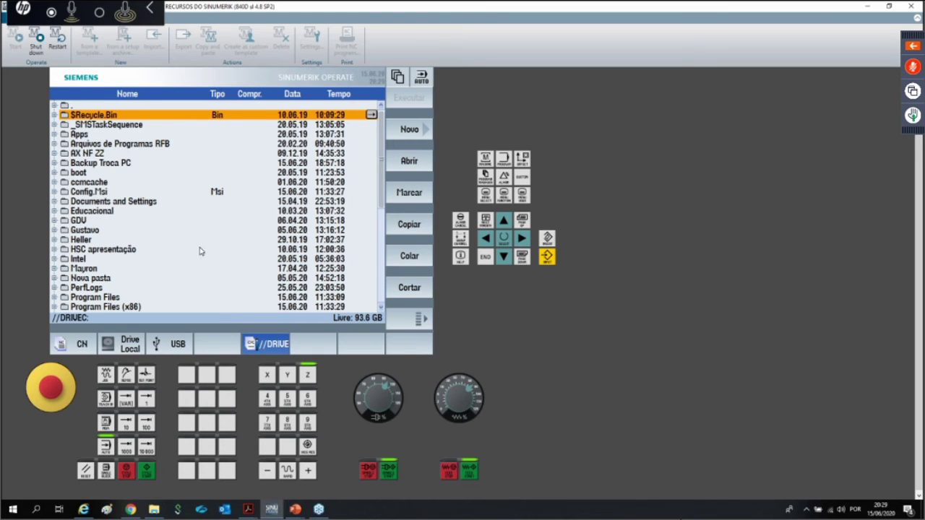
pyautogui.scroll(-4, 201, 250)
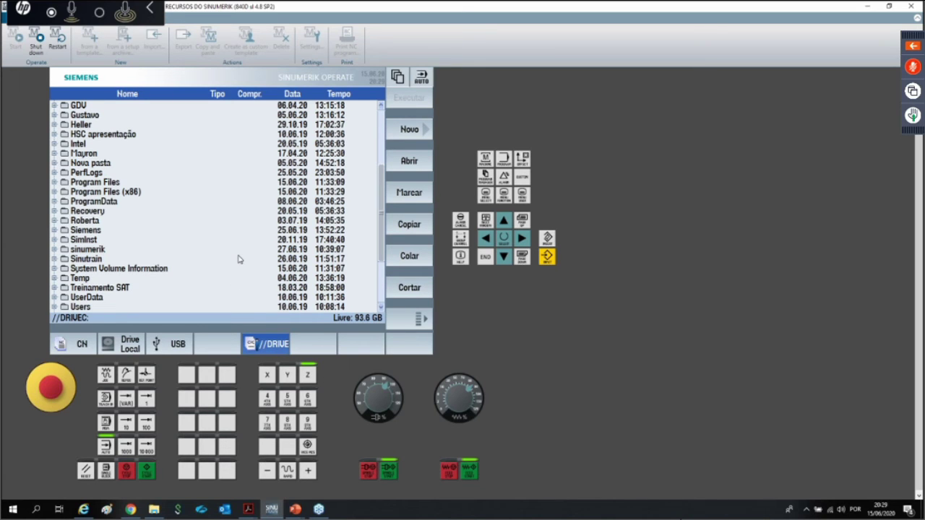
pyautogui.scroll(-2, 239, 259)
pyautogui.scroll(5, 239, 259)
pyautogui.scroll(-4, 239, 260)
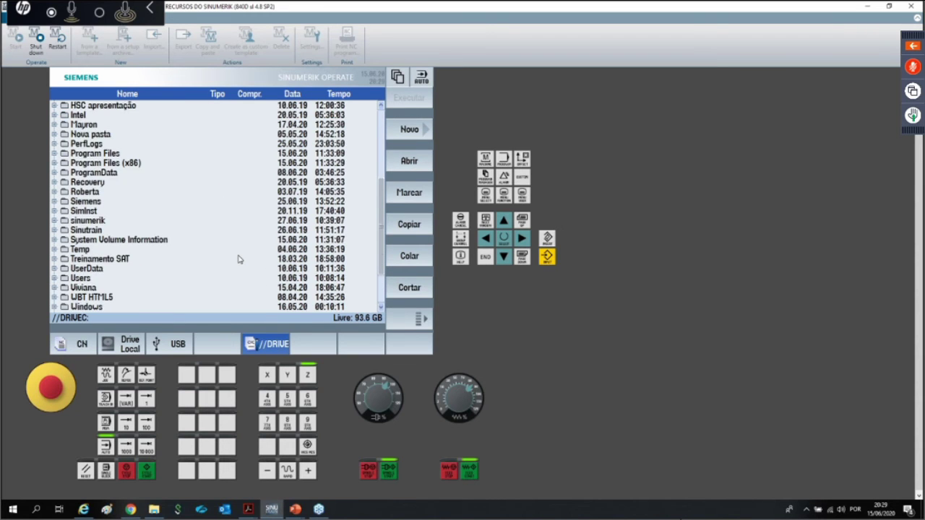
pyautogui.scroll(4, 239, 259)
pyautogui.scroll(-2, 239, 260)
pyautogui.scroll(-2, 239, 260)
# Step: Open the ESPELHAMENTO program from the WEBINAR_SINUMERIK folder under Peças de trabalho in the CN memory
pyautogui.click(485, 177)
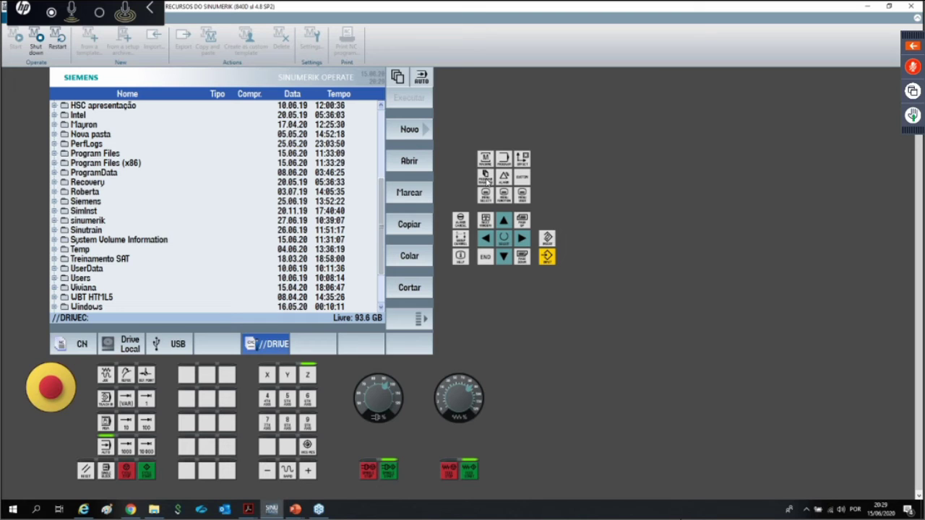
pyautogui.click(76, 345)
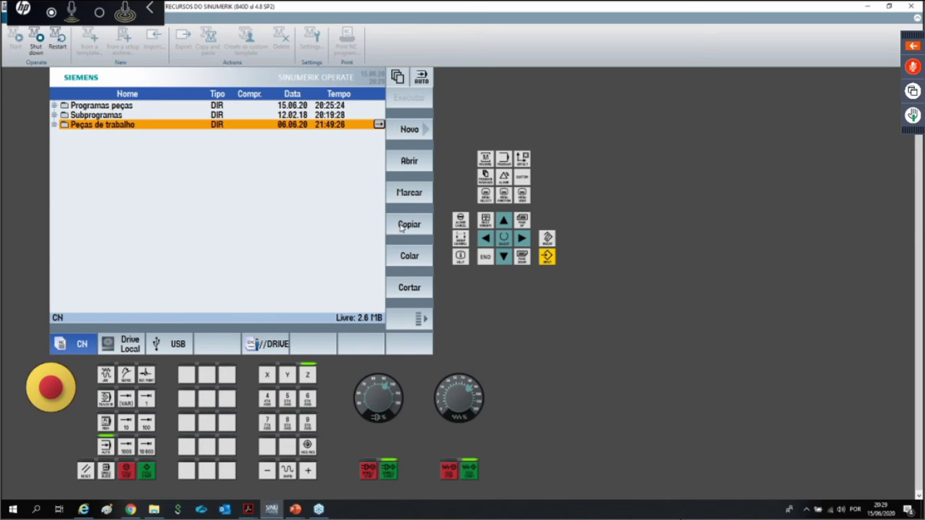
pyautogui.click(53, 125)
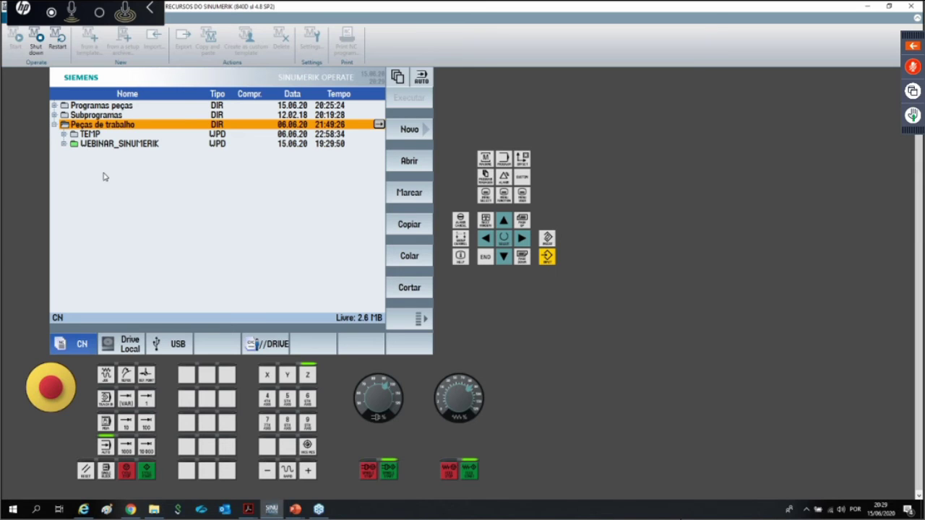
pyautogui.click(63, 143)
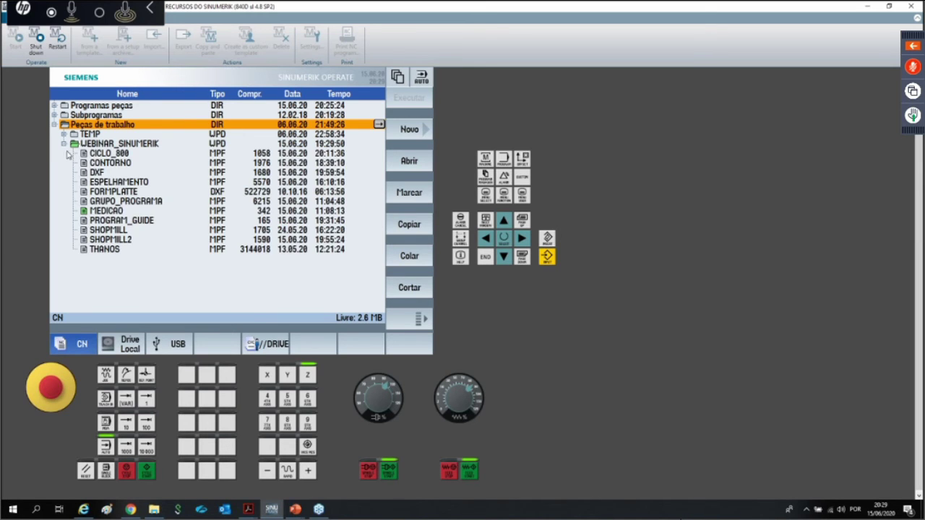
pyautogui.click(132, 182)
pyautogui.doubleClick(131, 182)
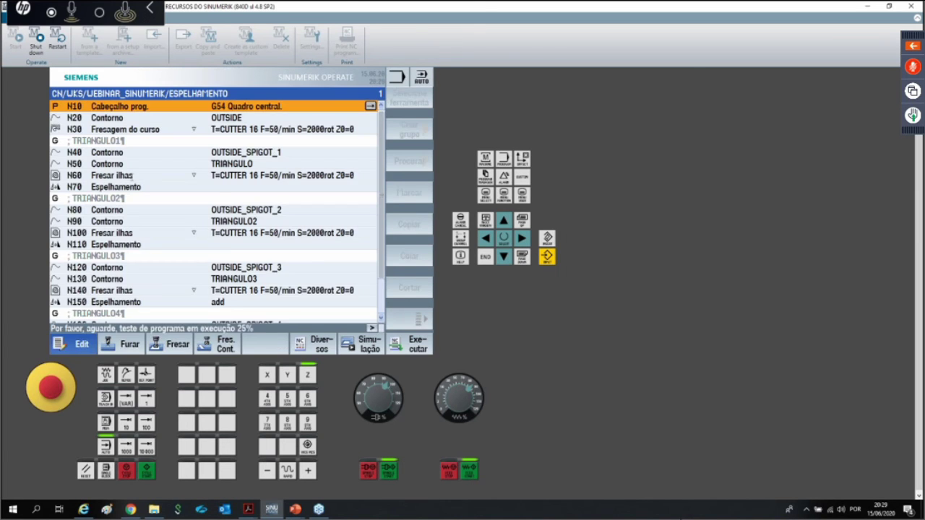
# Step: Look through the ESPELHAMENTO program's contour, milling and mirroring blocks from start to end
pyautogui.click(409, 192)
pyautogui.scroll(-3, 205, 225)
pyautogui.scroll(3, 205, 225)
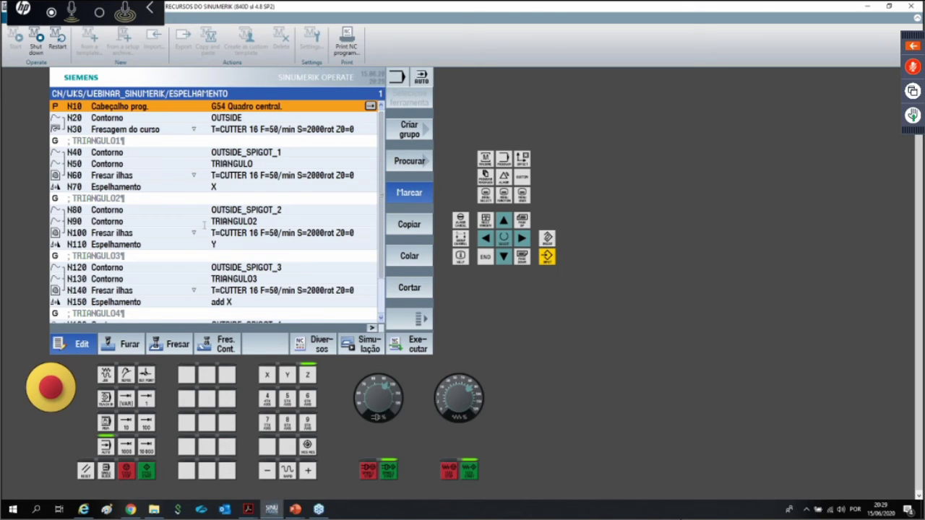
pyautogui.scroll(-3, 205, 225)
pyautogui.scroll(3, 205, 225)
pyautogui.scroll(-3, 197, 245)
pyautogui.scroll(3, 133, 193)
pyautogui.scroll(-3, 169, 210)
pyautogui.scroll(3, 169, 209)
# Step: Review the blank dimensions in the program header of block N10 and return to the block list
pyautogui.click(370, 106)
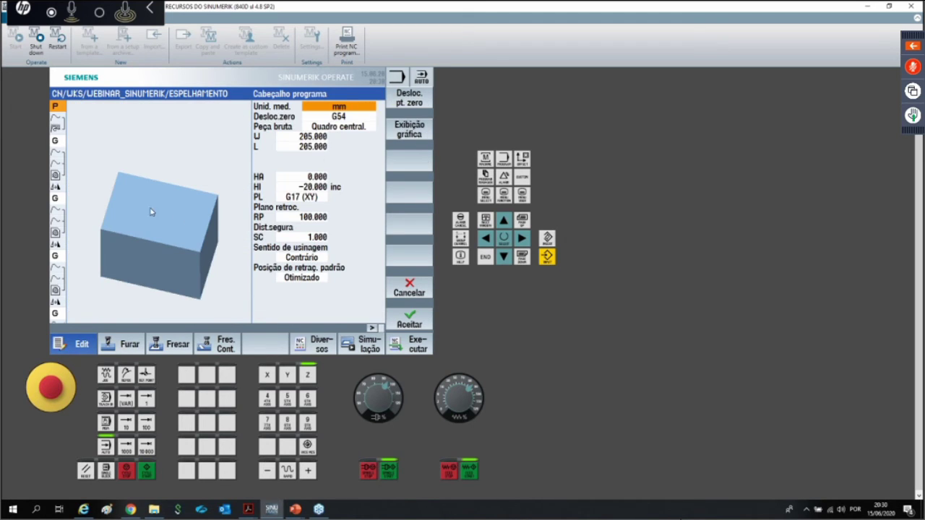
pyautogui.press('Down')
pyautogui.press('Down')
pyautogui.press('Down')
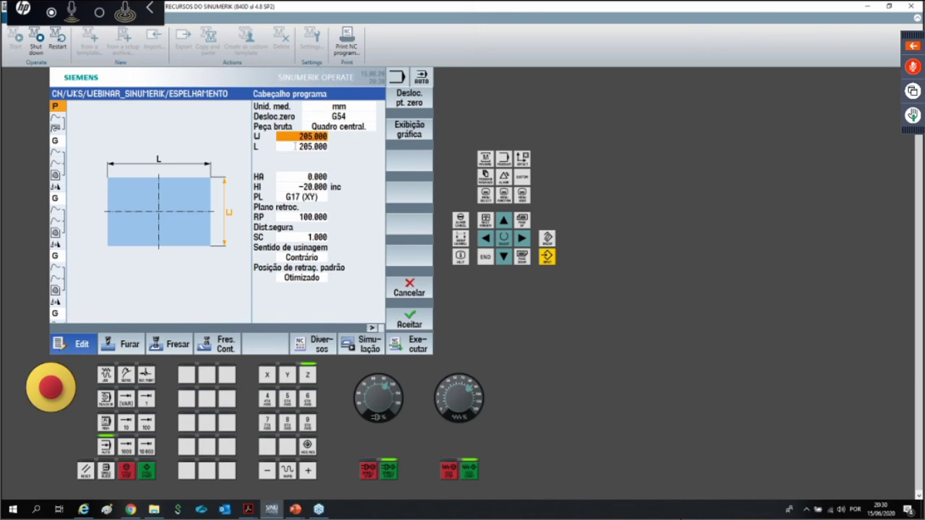
pyautogui.press('Down')
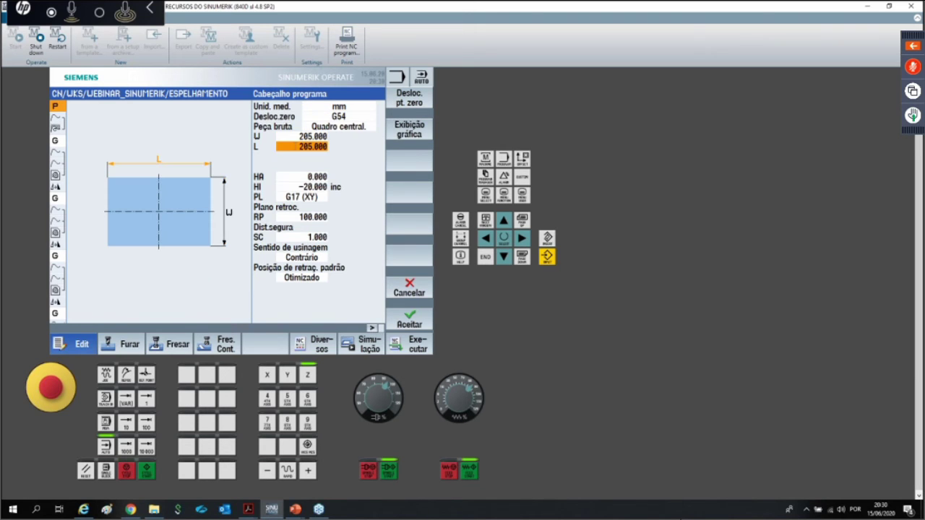
pyautogui.click(282, 188)
pyautogui.click(409, 321)
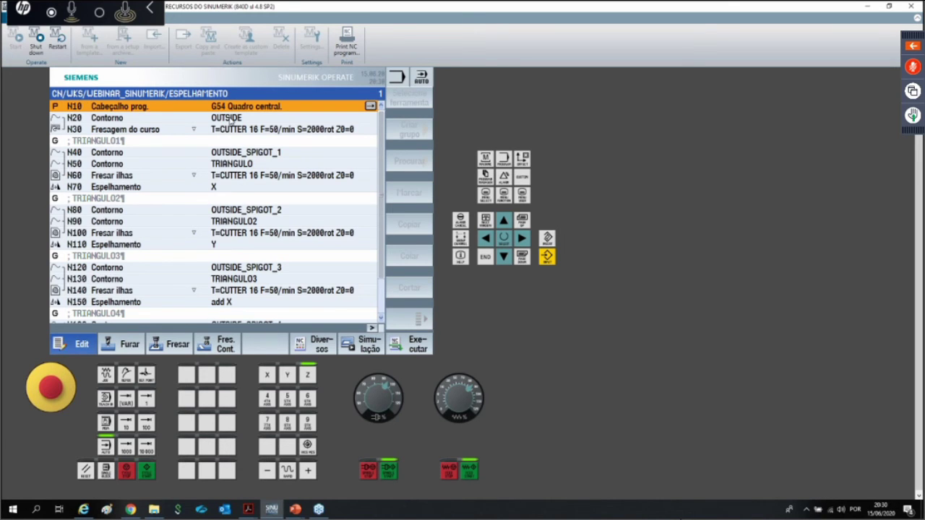
# Step: View the OUTSIDE contour of block N20 and leave it without making changes
pyautogui.click(292, 119)
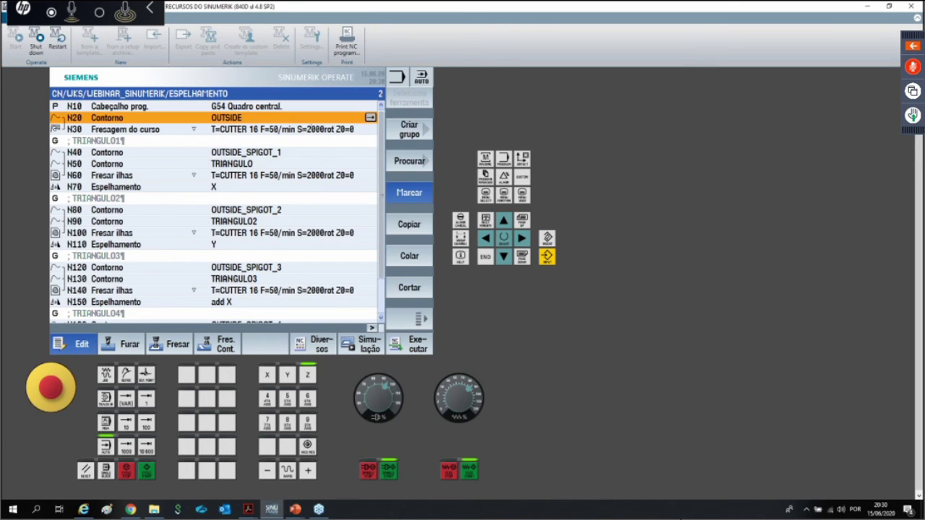
pyautogui.click(370, 117)
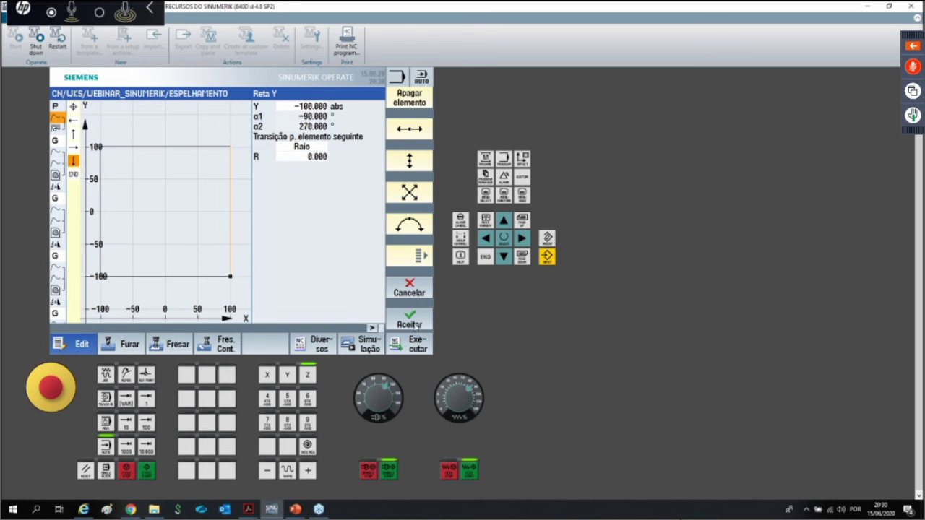
pyautogui.click(409, 289)
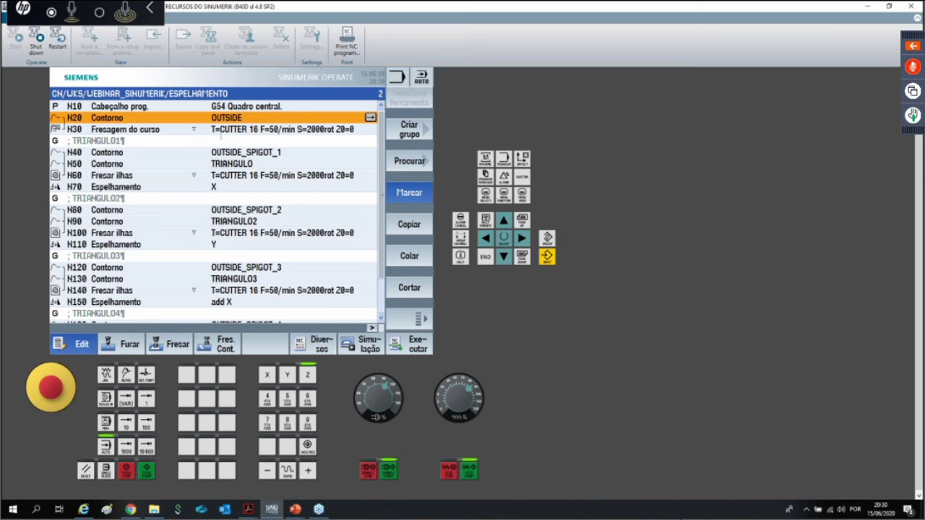
# Step: View the OUTSIDE_SPIGOT_1 contour of block N40 and return to the block list
pyautogui.click(125, 130)
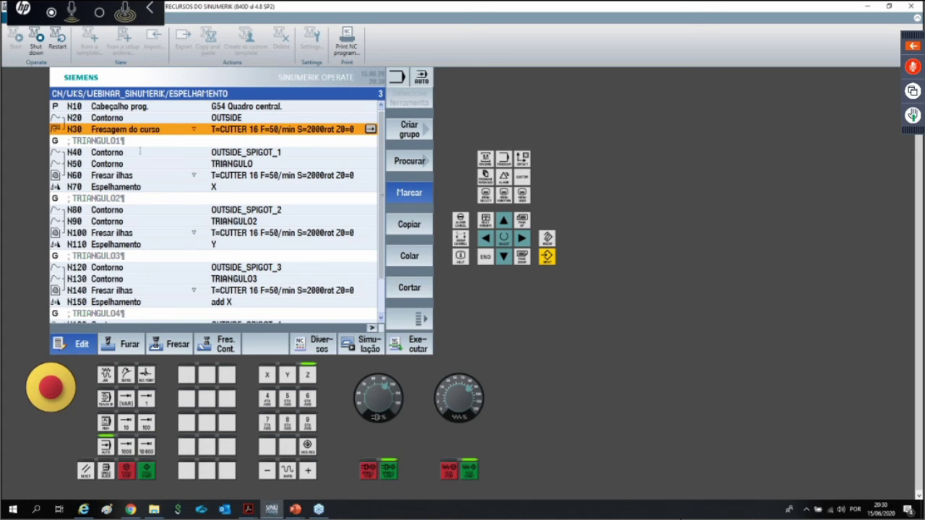
pyautogui.click(140, 152)
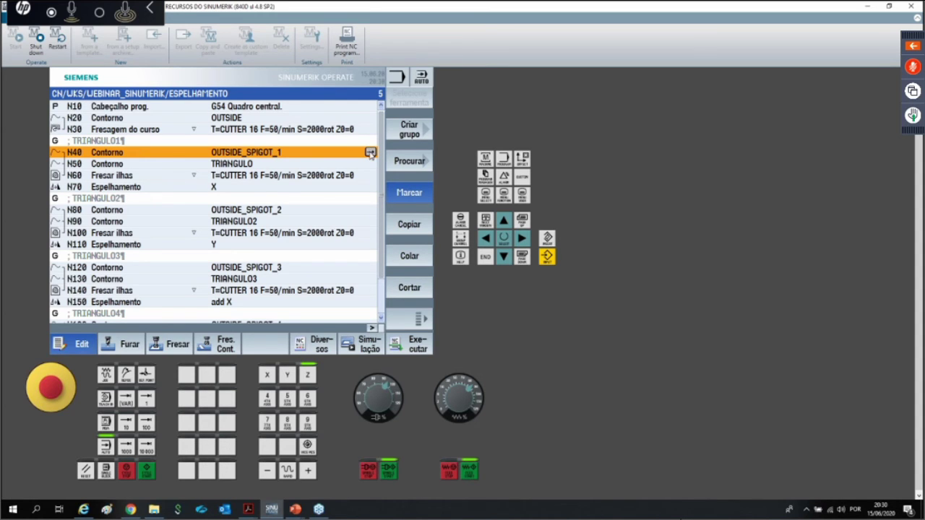
pyautogui.doubleClick(139, 152)
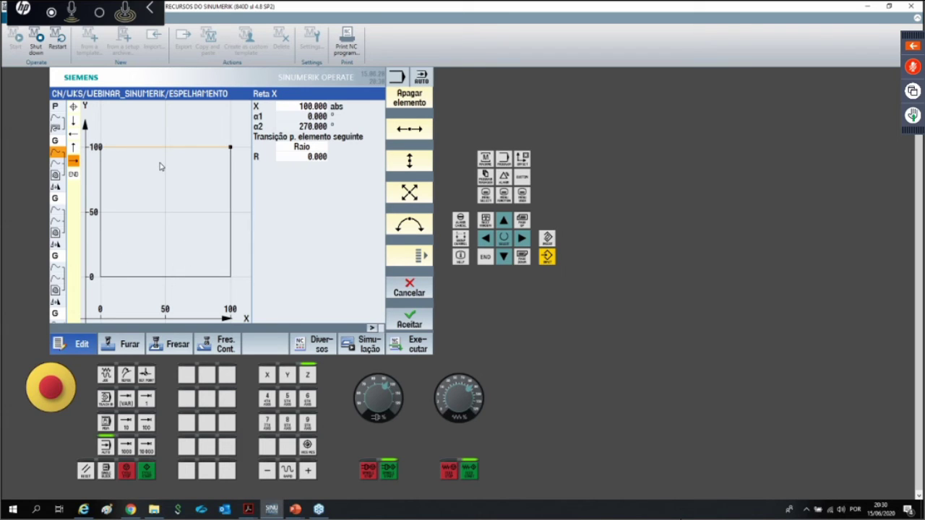
pyautogui.click(406, 320)
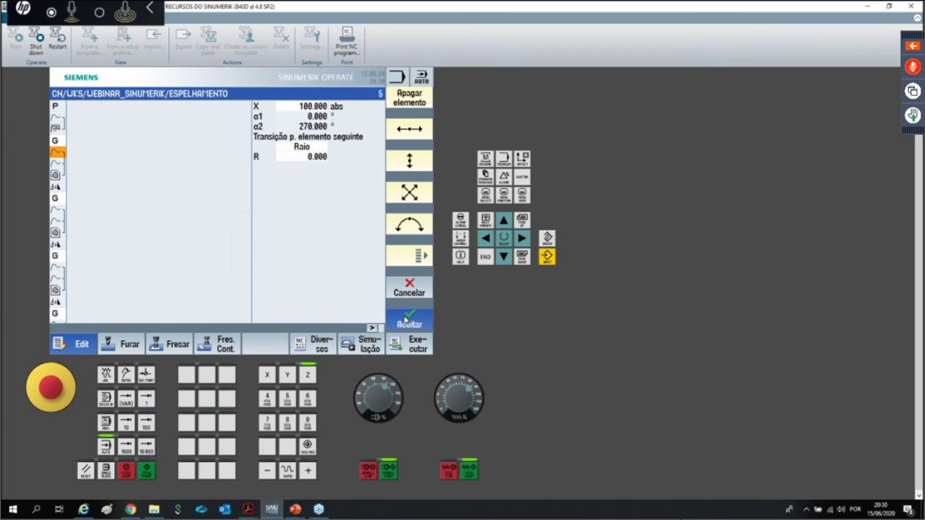
# Step: View the TRIANGULO contour of block N50 and return to the block list
pyautogui.press('Down')
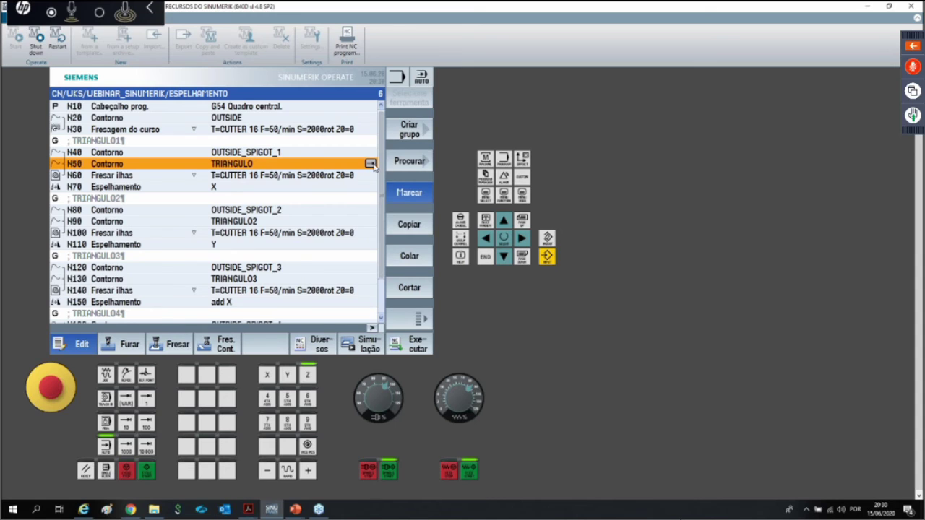
pyautogui.doubleClick(371, 165)
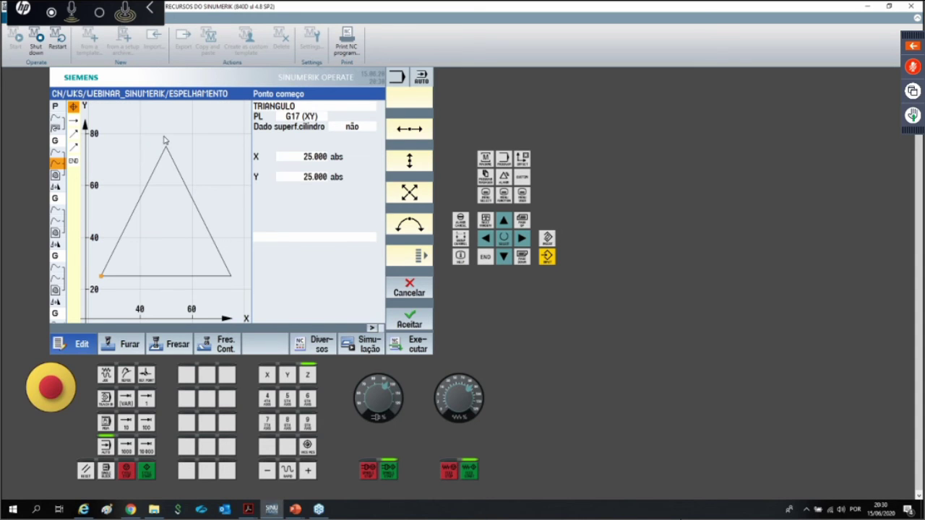
pyautogui.click(417, 317)
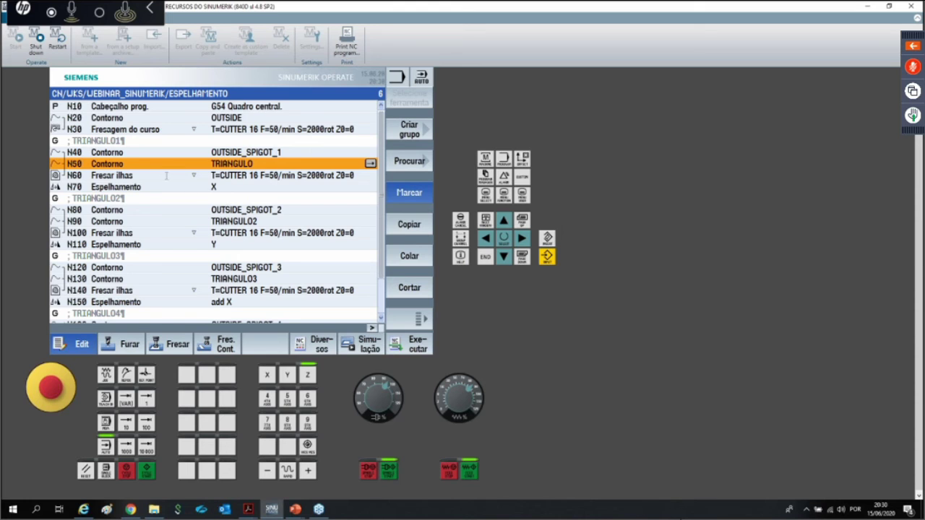
# Step: Review the Fresar ilhas parameters of block N60, accept them, and go back to the program header block
pyautogui.click(165, 175)
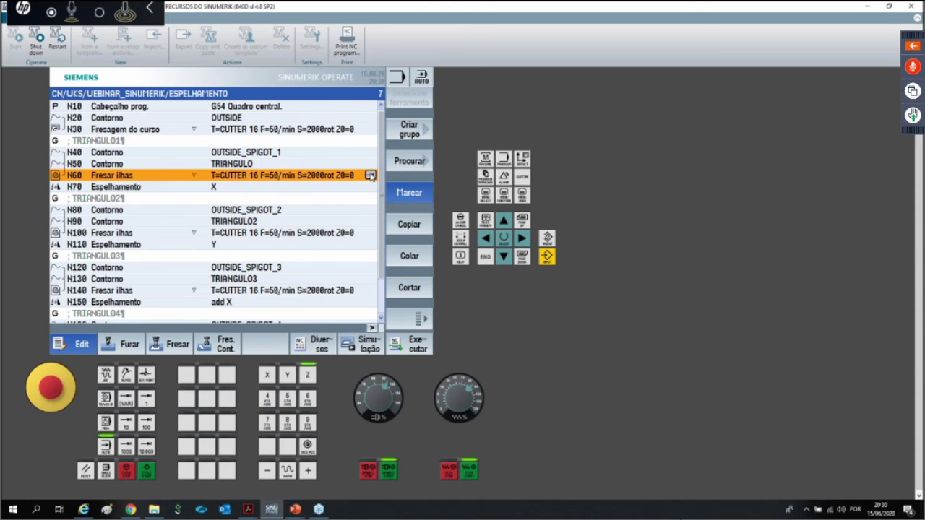
pyautogui.click(370, 176)
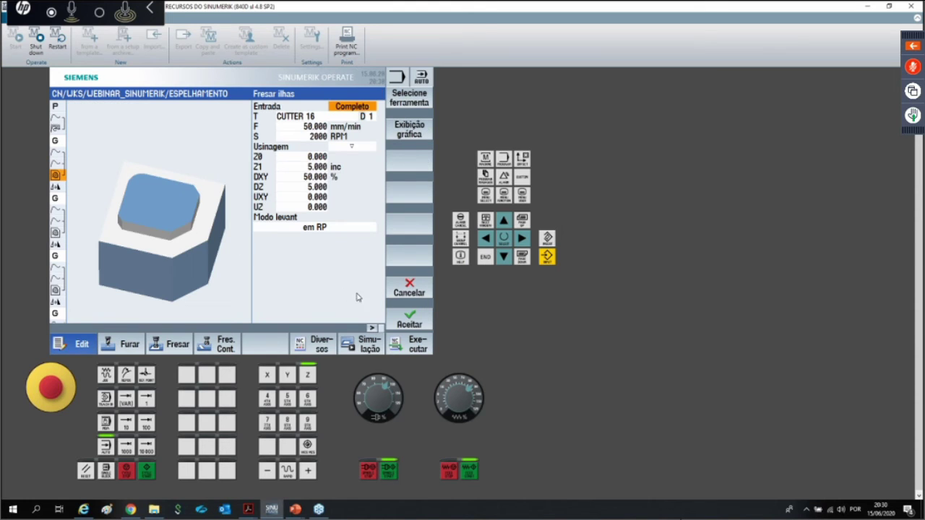
pyautogui.click(409, 321)
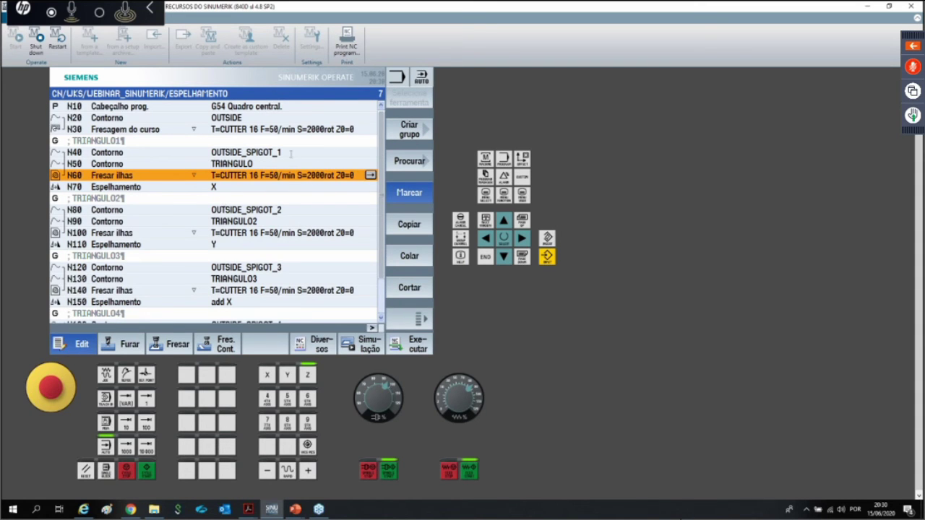
pyautogui.click(116, 106)
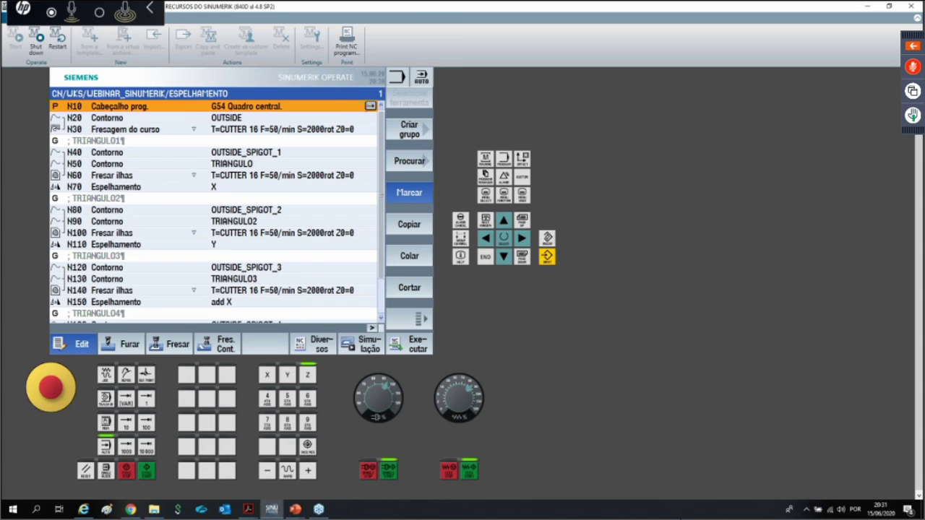
# Step: Review and accept the program header parameters of block N10, and step through the TRIANGULO1 blocks from N40 to N70
pyautogui.click(370, 106)
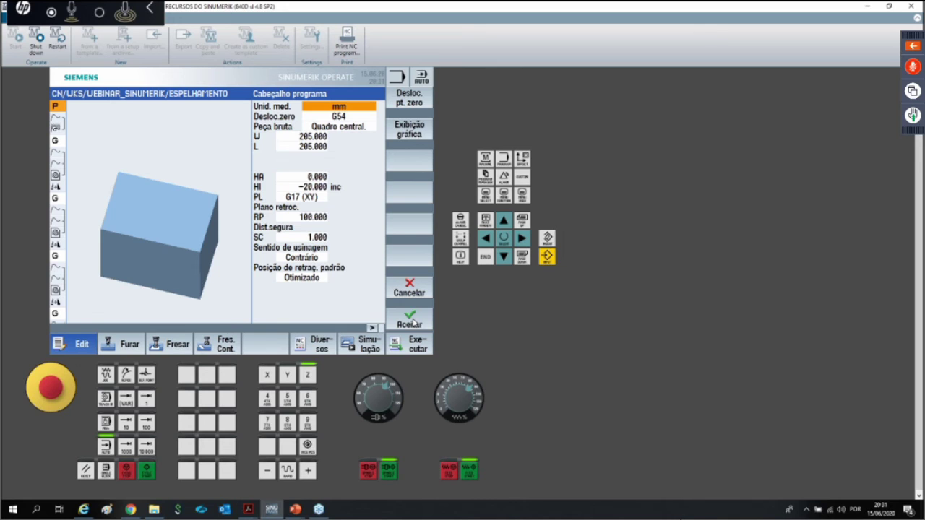
pyautogui.click(411, 323)
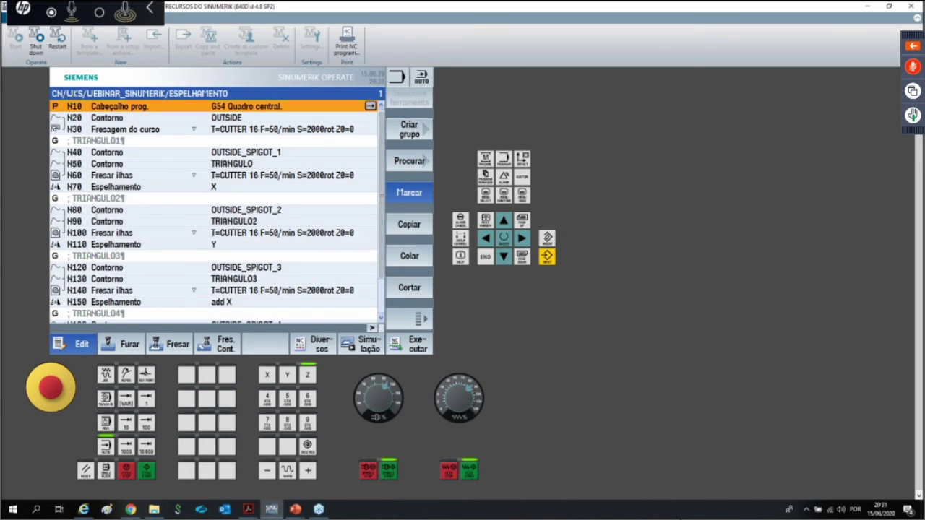
pyautogui.click(152, 153)
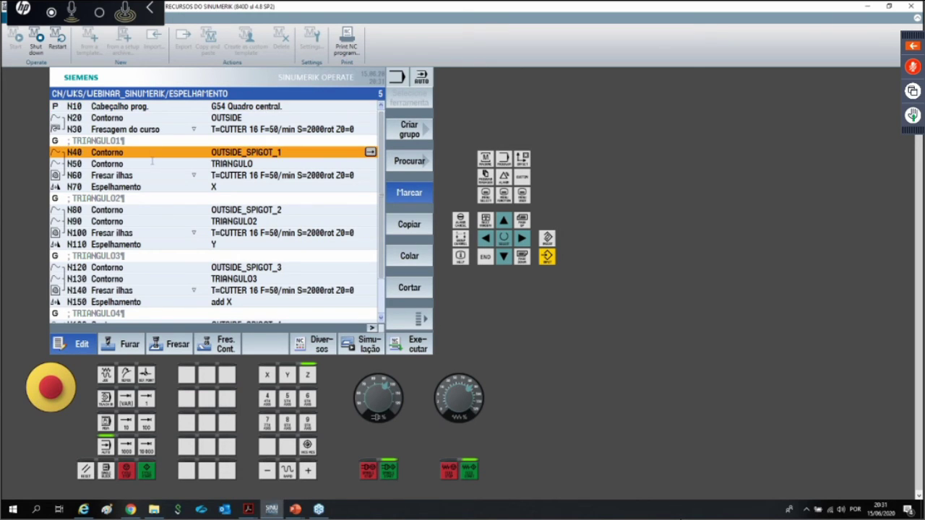
pyautogui.click(151, 162)
pyautogui.click(157, 176)
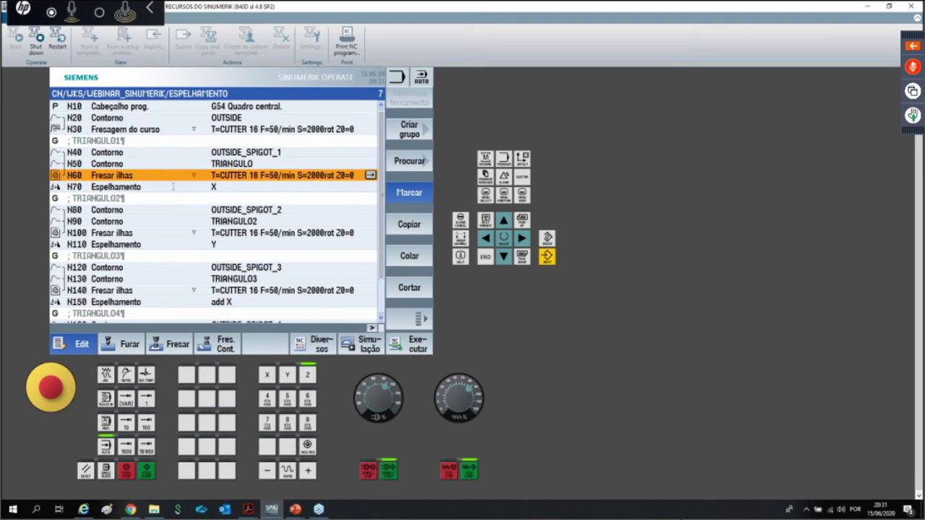
pyautogui.click(173, 187)
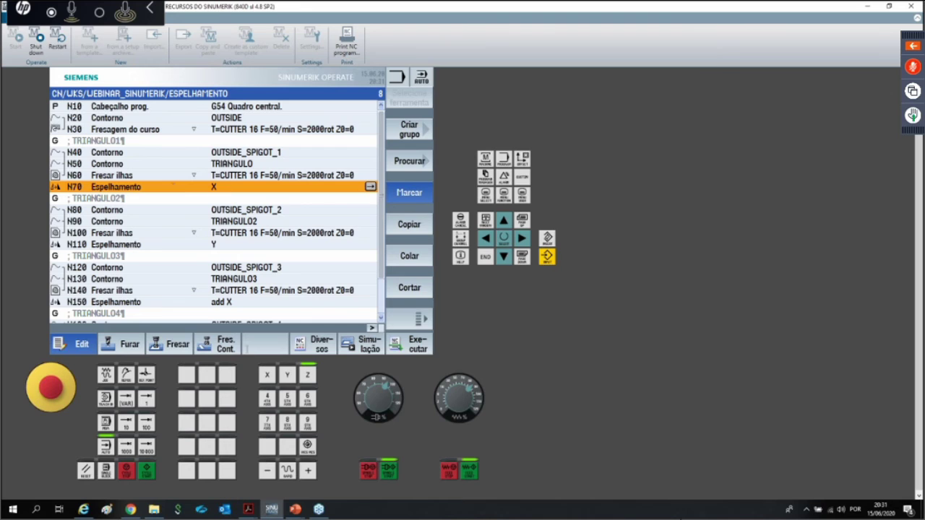
# Step: Open a new Espelhamento transformation from block N70 and examine its mode setting and the X, Y and Z axis options
pyautogui.click(312, 347)
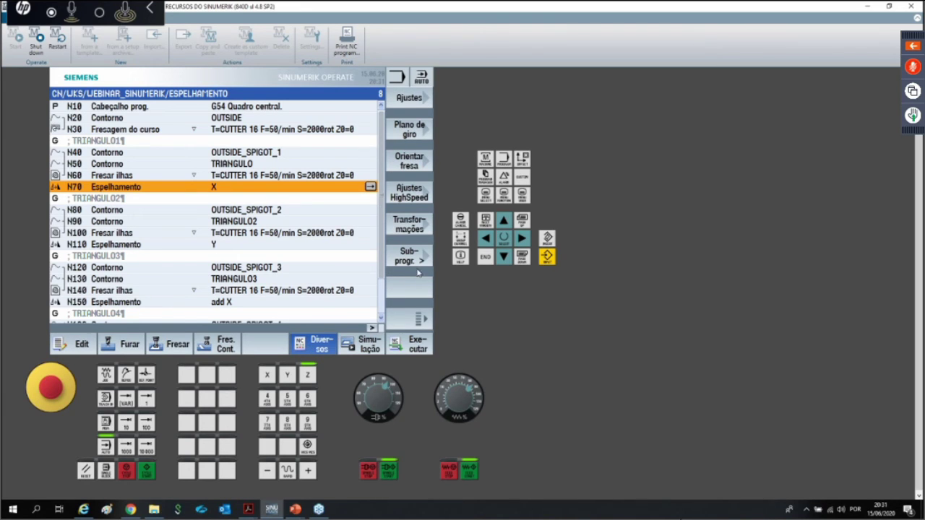
pyautogui.click(410, 225)
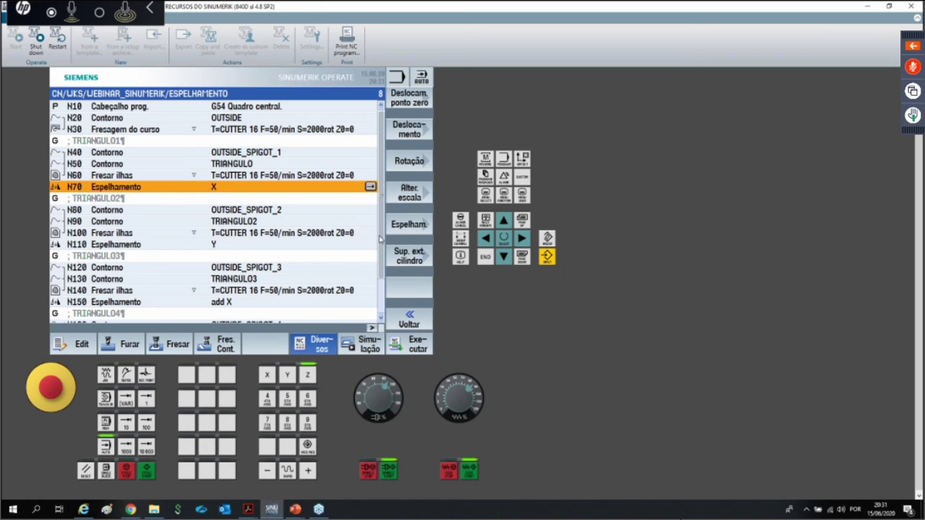
pyautogui.click(412, 227)
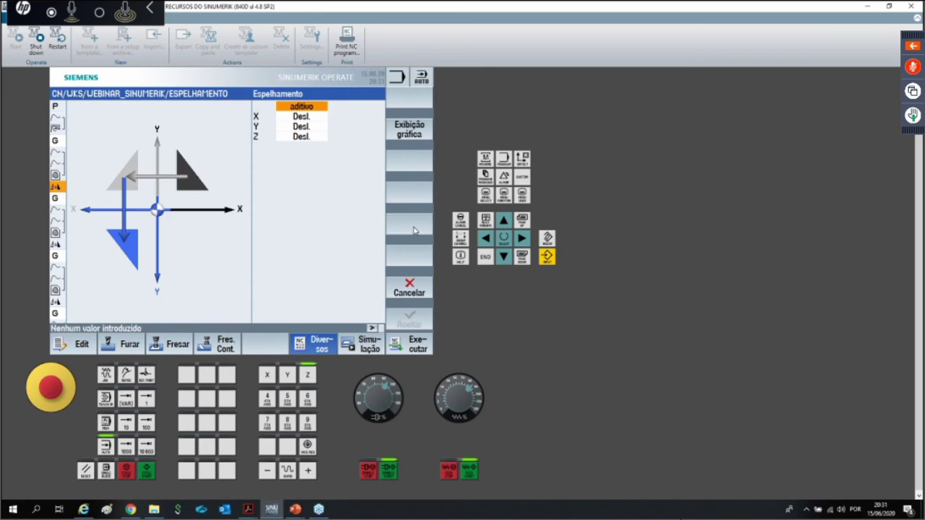
pyautogui.click(285, 116)
pyautogui.click(286, 127)
pyautogui.click(284, 136)
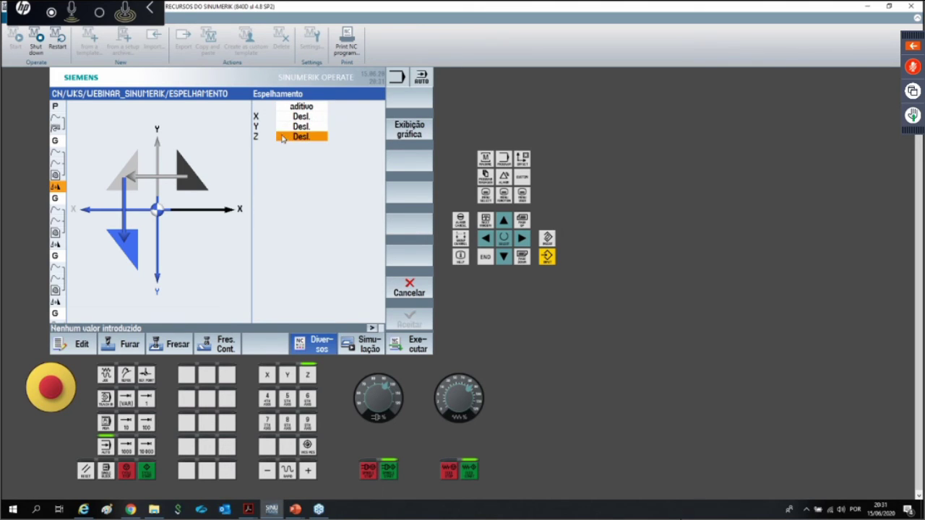
pyautogui.click(284, 121)
pyautogui.click(298, 108)
pyautogui.click(299, 117)
pyautogui.click(297, 126)
pyautogui.click(297, 135)
# Step: Try setting X mirroring to Lig. with the mode on aditivo, and cancel the new Espelhamento block
pyautogui.doubleClick(303, 117)
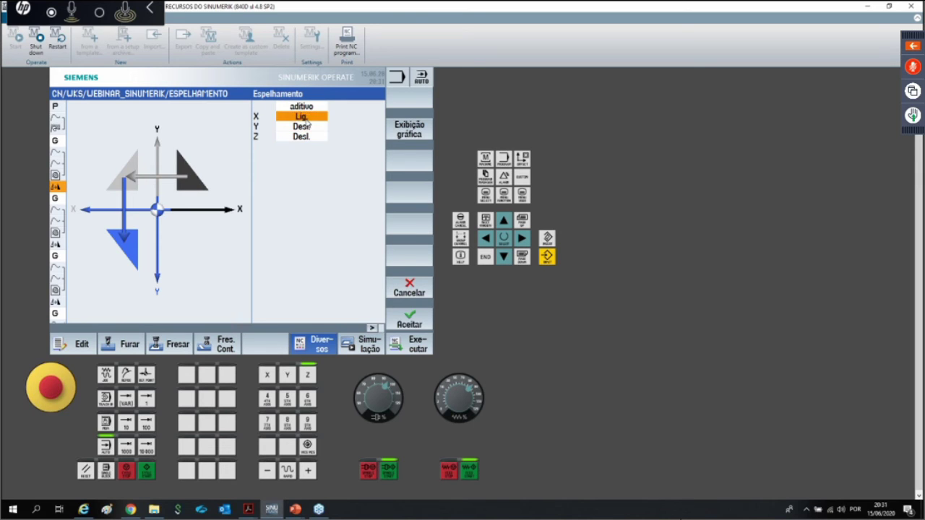
pyautogui.click(313, 108)
pyautogui.click(313, 108)
pyautogui.click(313, 107)
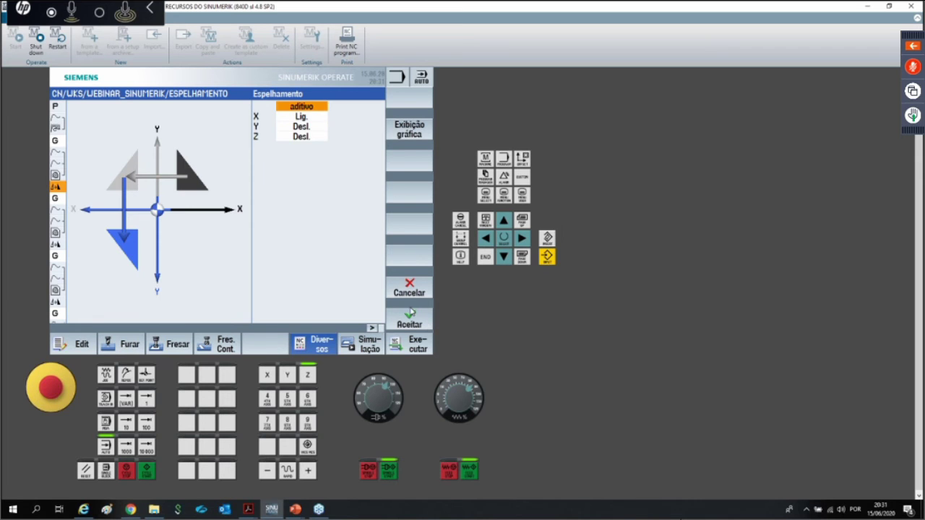
pyautogui.click(410, 289)
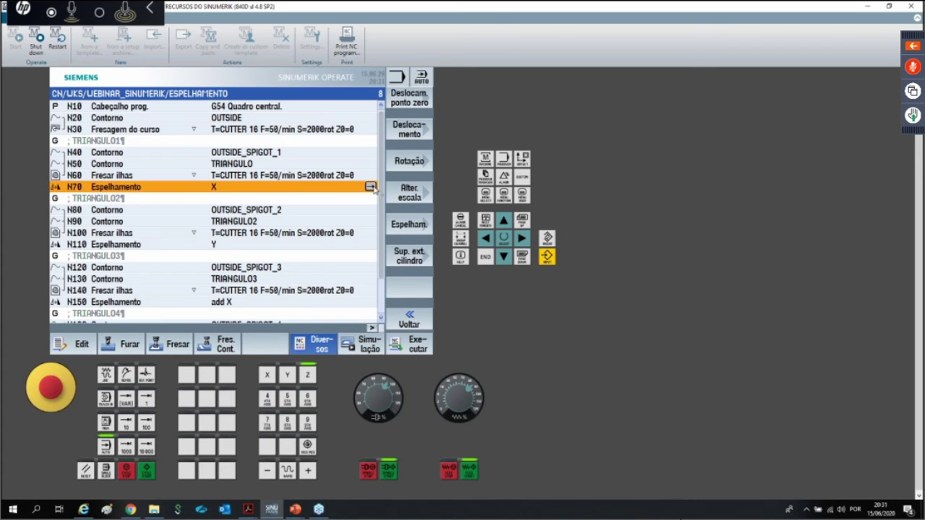
# Step: Review and accept the Espelhamento parameters of block N70, and step through the following blocks from N80 to N120
pyautogui.click(370, 187)
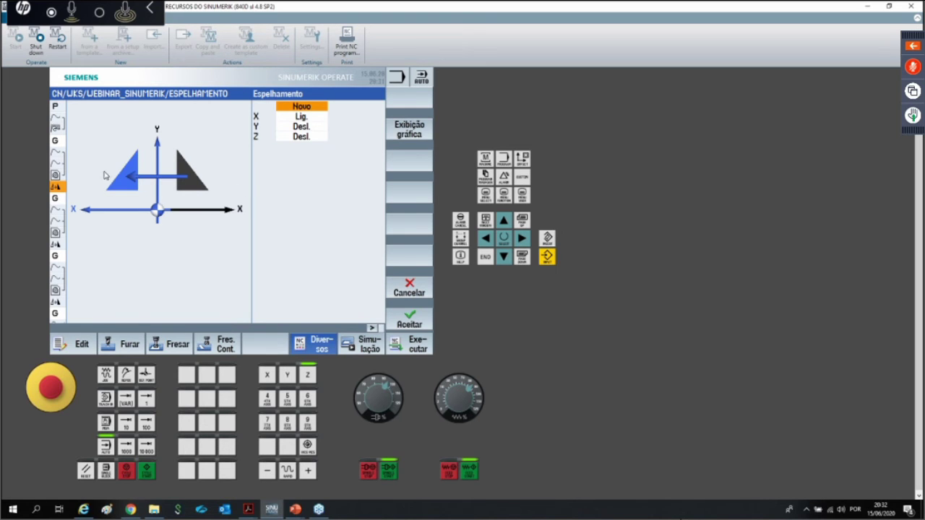
pyautogui.click(414, 325)
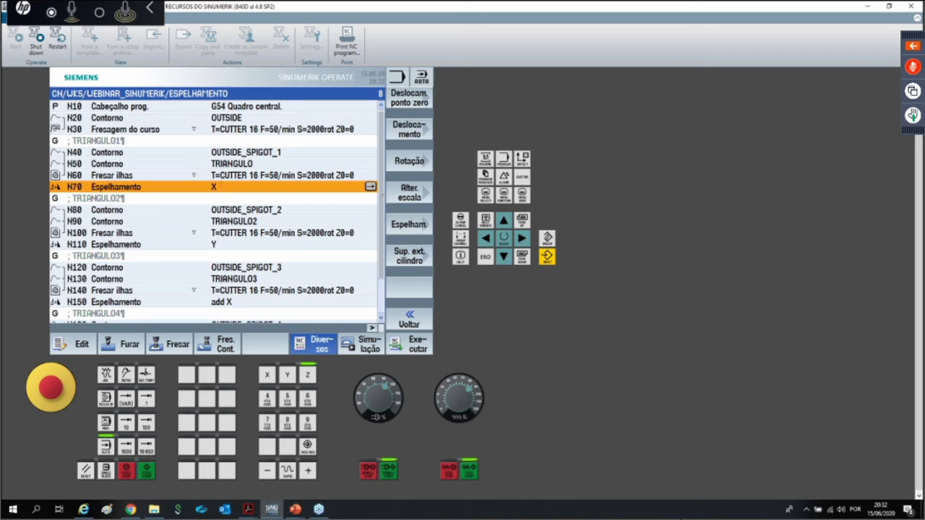
pyautogui.click(197, 210)
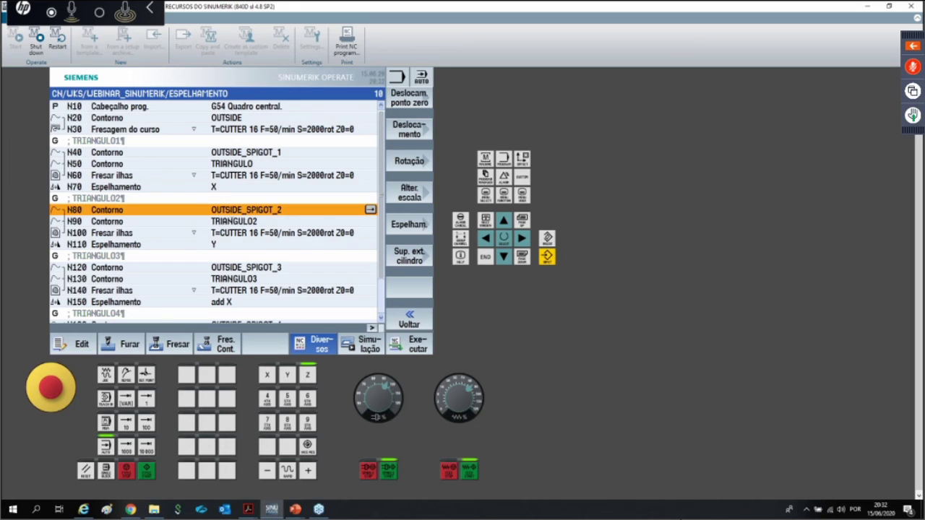
pyautogui.press('Down')
pyautogui.press('Down')
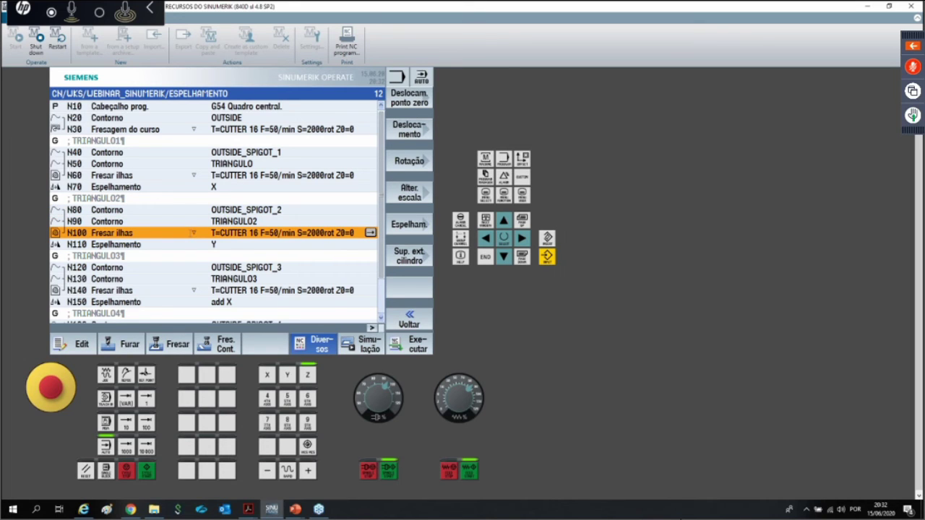
pyautogui.press('Down')
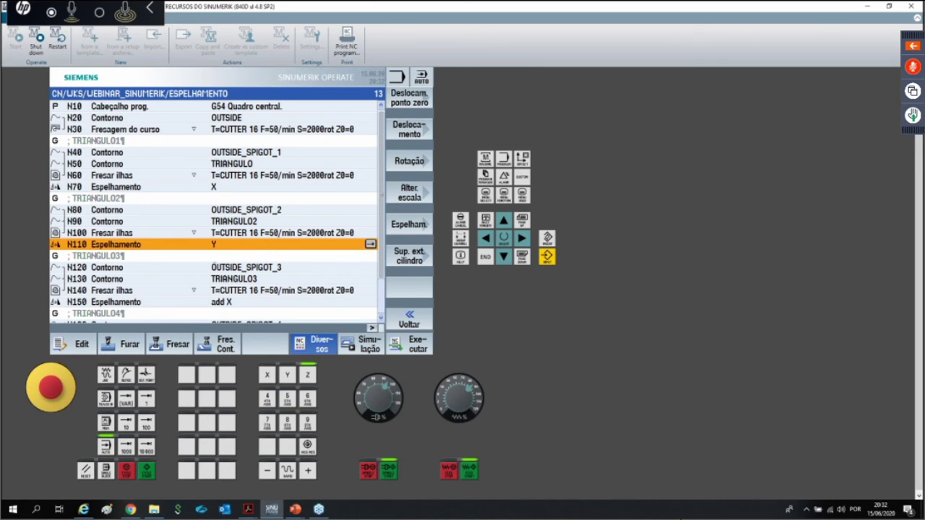
pyautogui.press('Down')
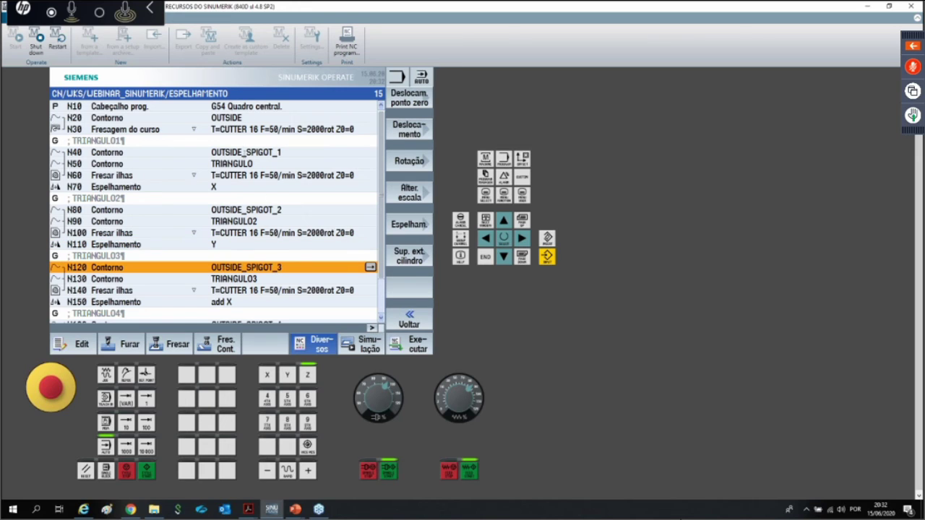